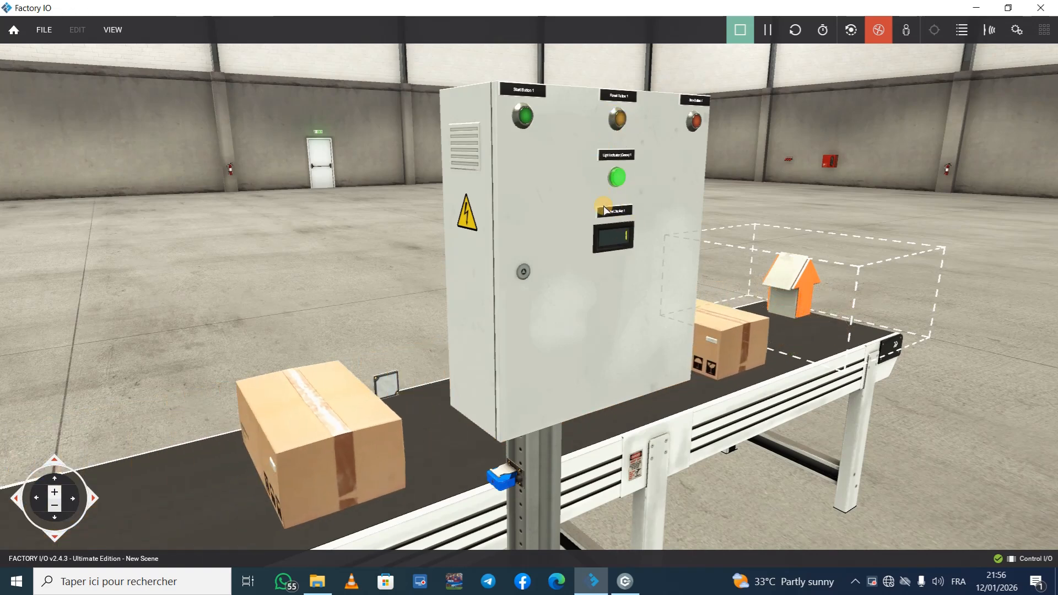
Step: Stop and restart the box conveyor with the control panel's stop and start buttons to check the counting station
click(696, 122)
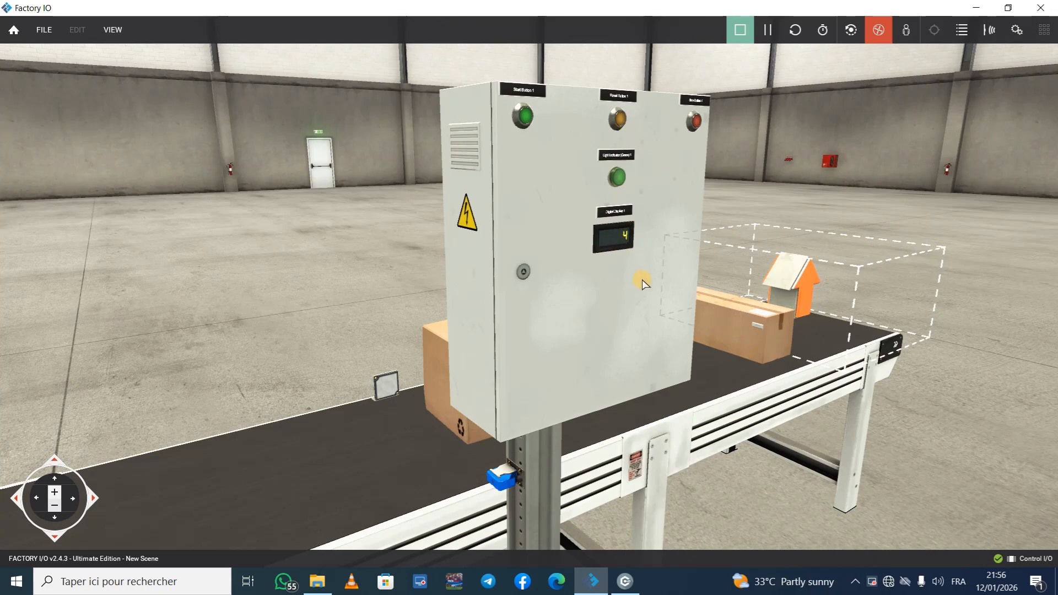
click(525, 117)
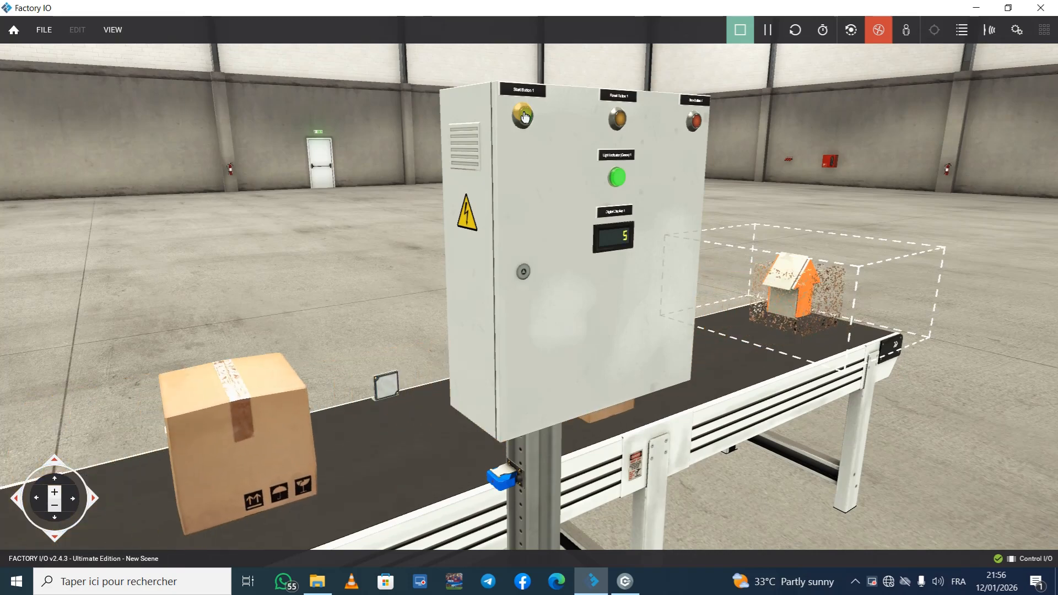
scroll(524, 113, down, 5)
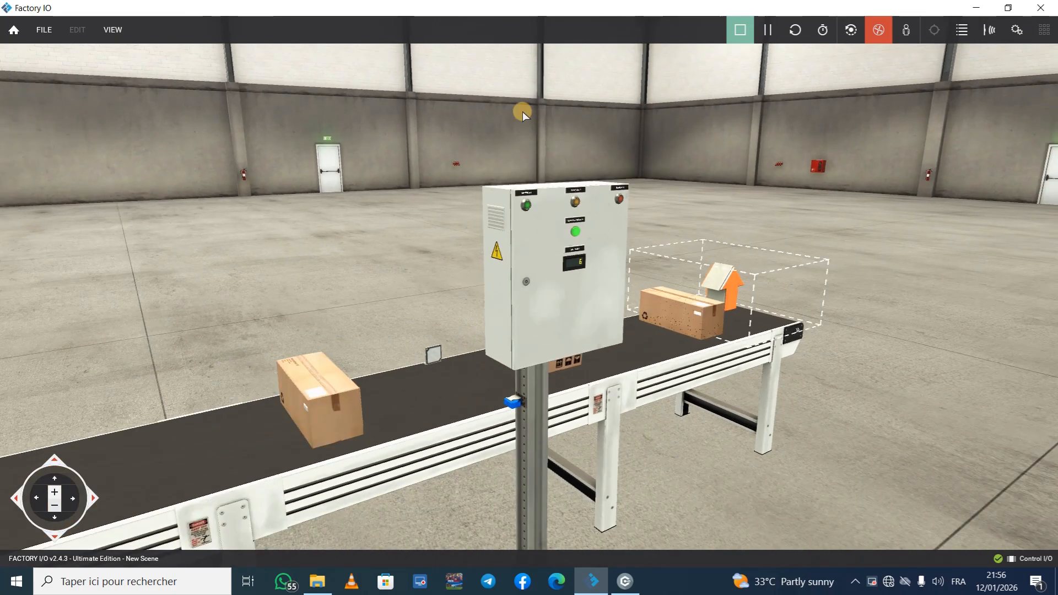
right_drag(679, 143, 527, 291)
scroll(528, 291, up, 3)
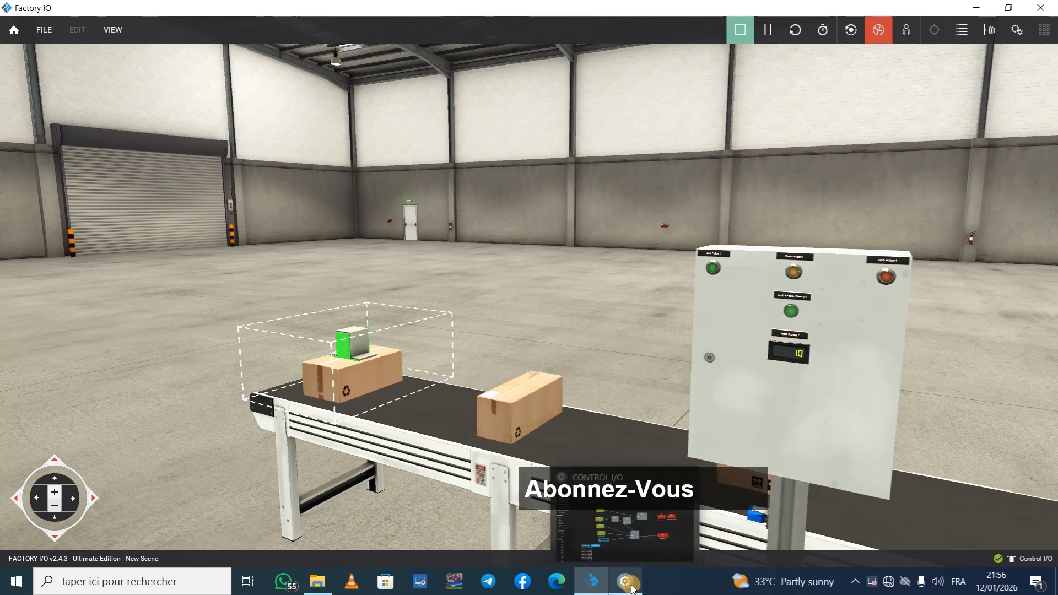
Step: Switch to Control I/O and stop the running counter diagram
click(625, 581)
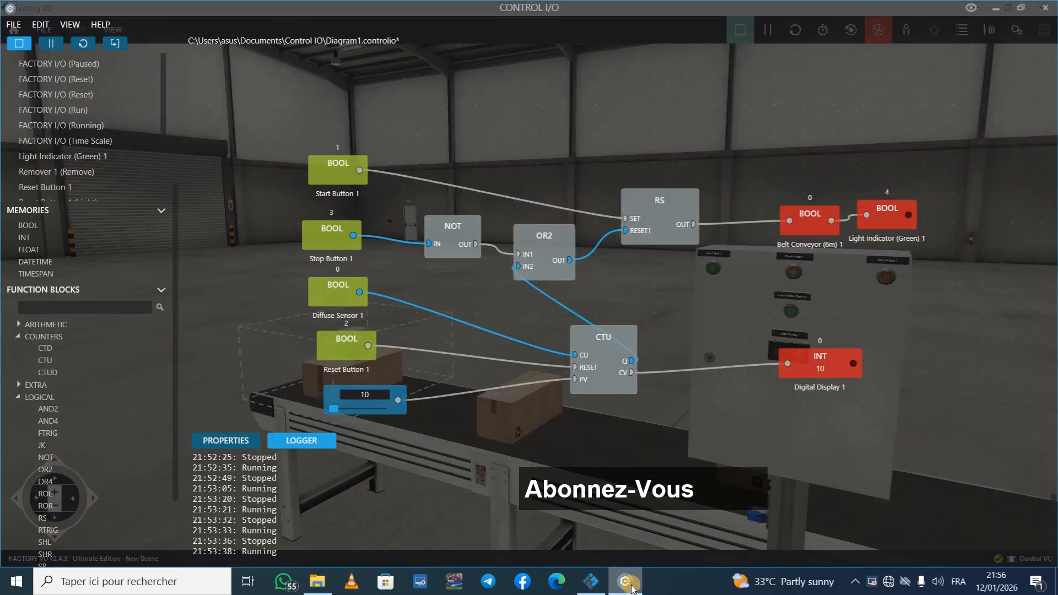
click(17, 44)
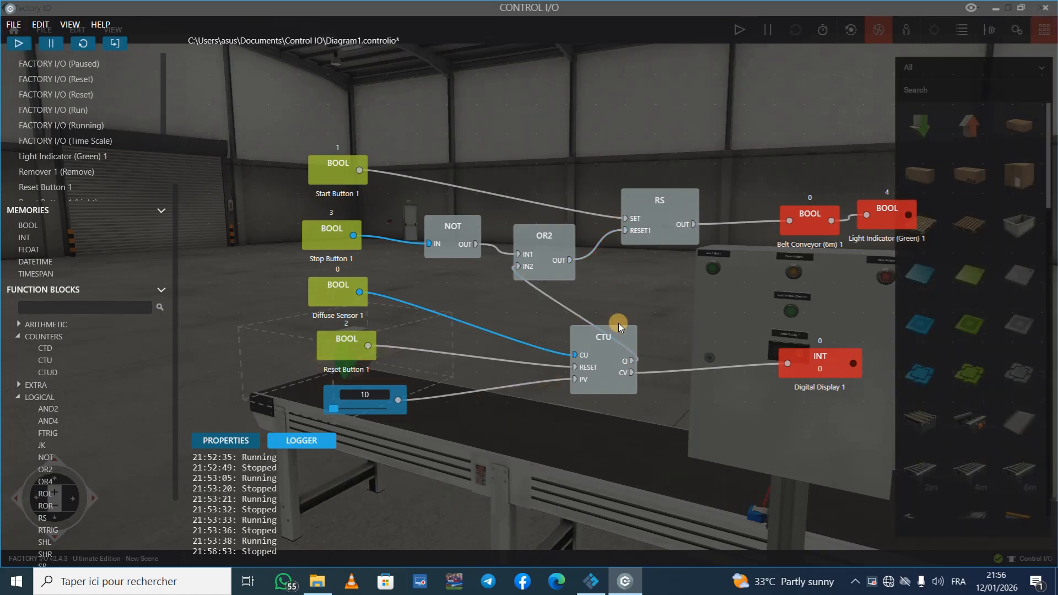
click(605, 358)
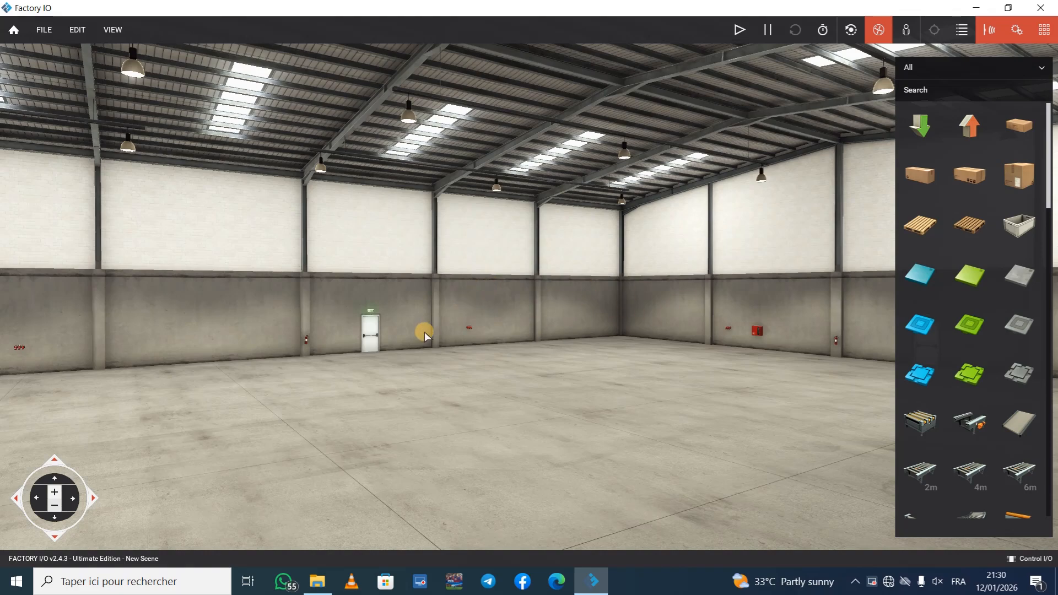
Step: Open the empty scene's driver settings and choose Control I/O as the driver
right_drag(424, 332, 528, 292)
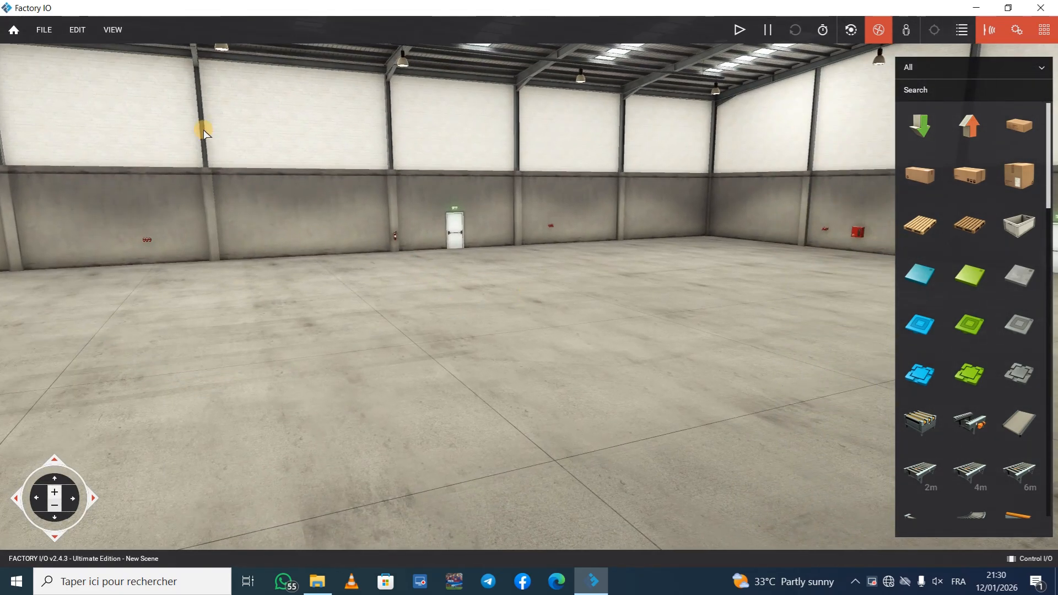
click(41, 30)
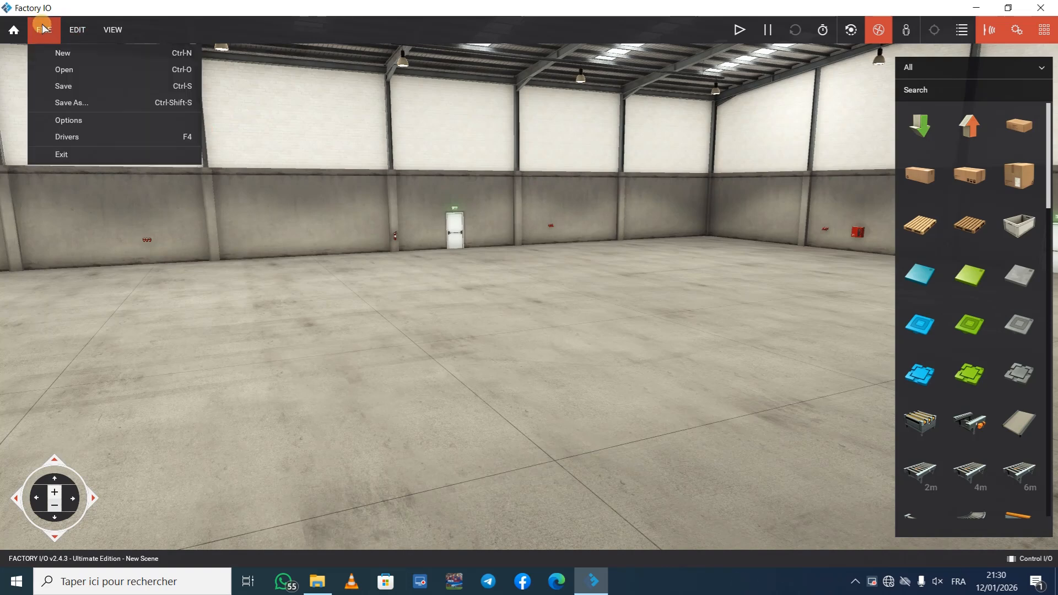
click(89, 130)
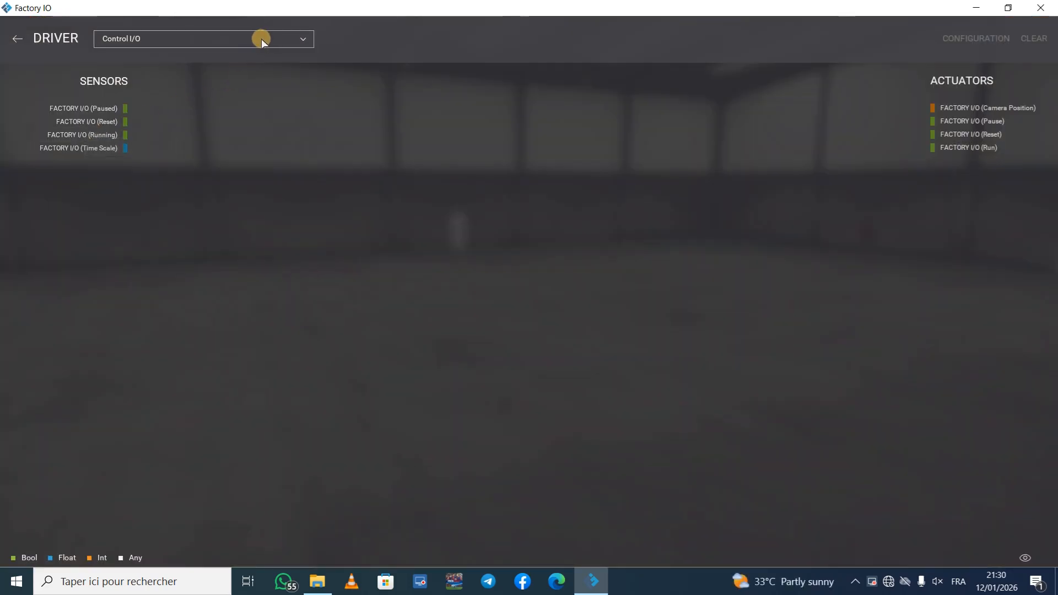
click(266, 37)
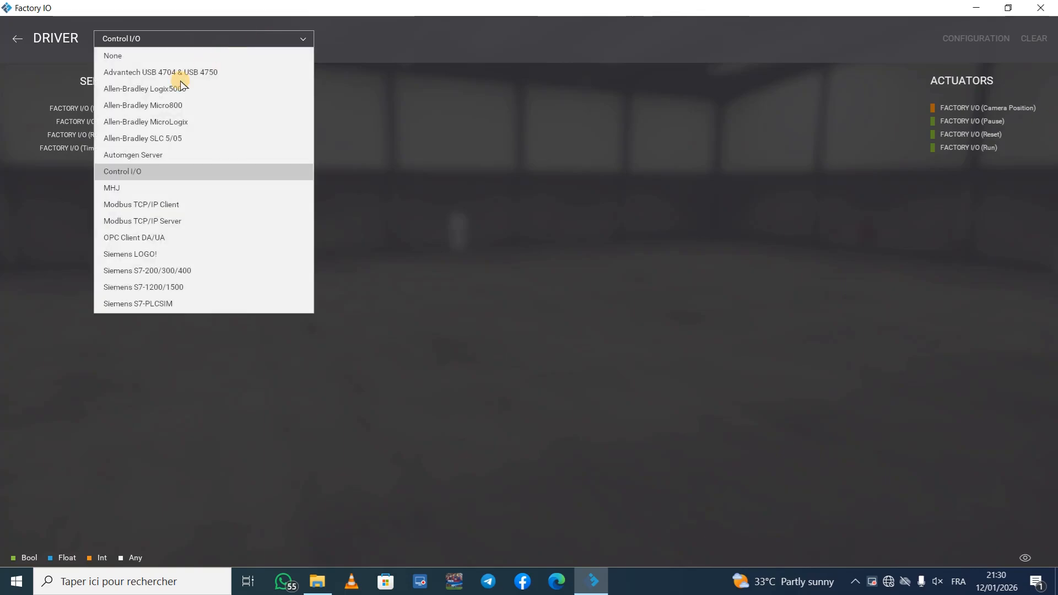
click(137, 171)
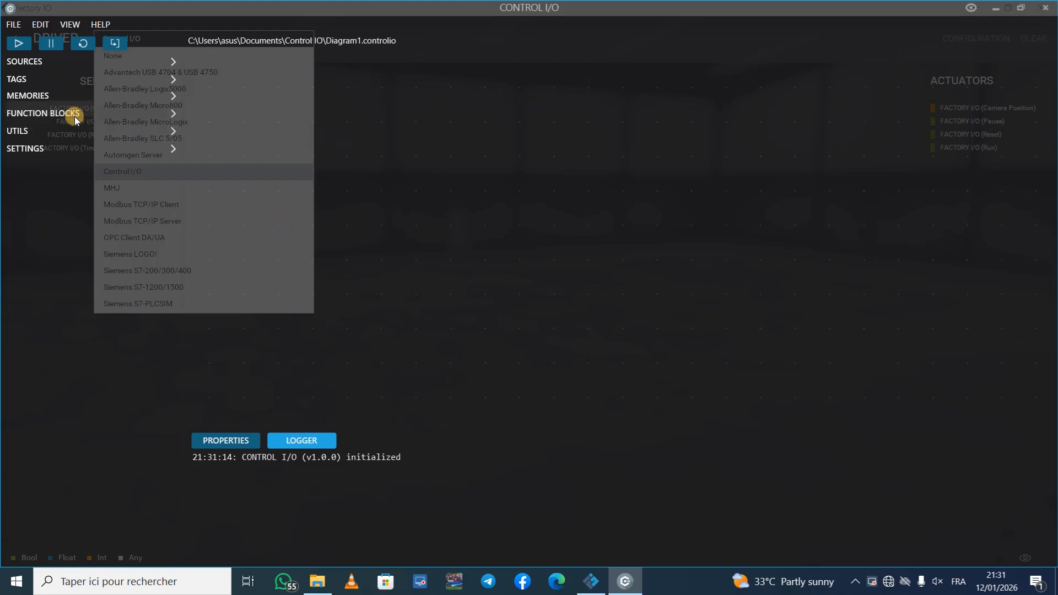
Step: Add a CTU counter function block to the empty Control I/O diagram
click(165, 114)
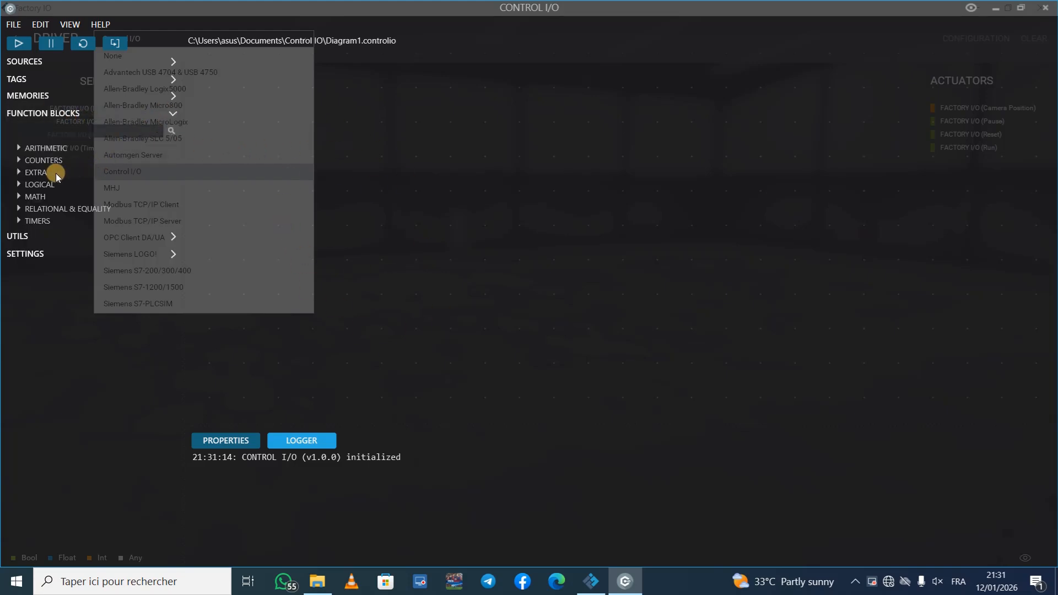
click(43, 161)
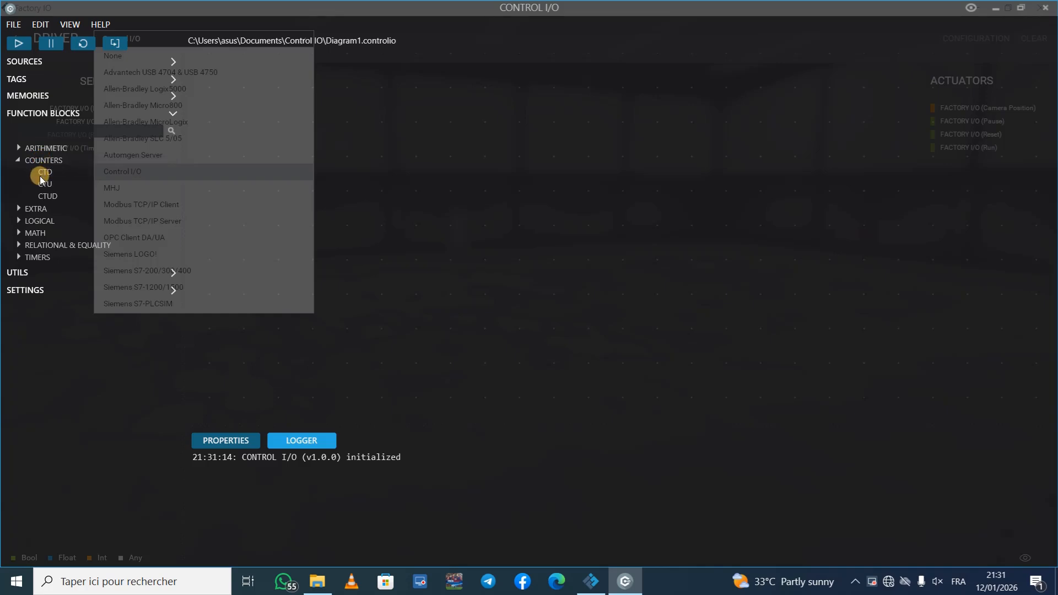
drag(45, 184, 494, 154)
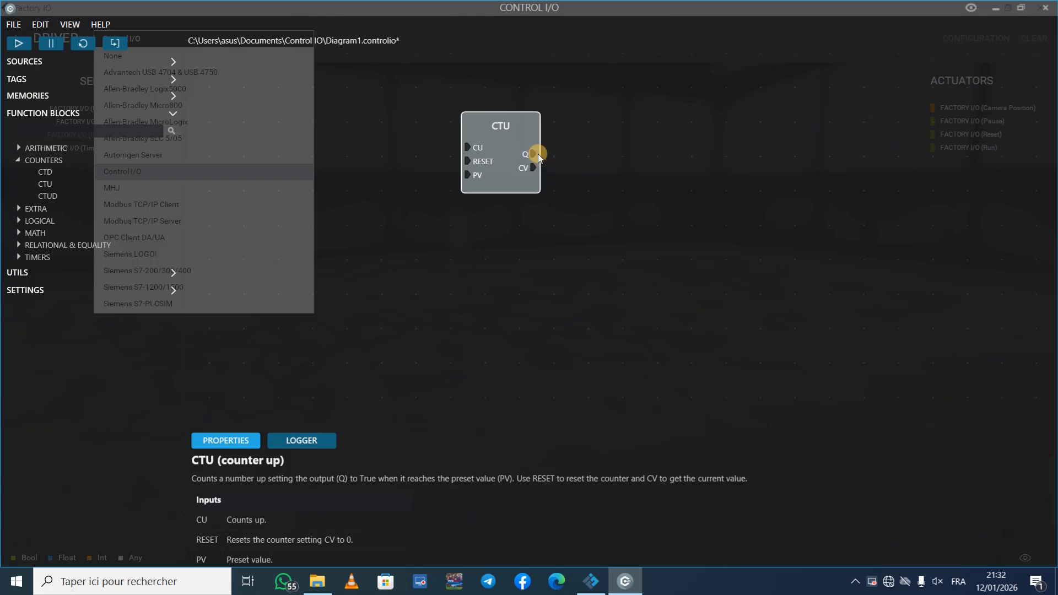
Step: Add a numerical source beside the CTU block and wire it to the PV input
click(173, 60)
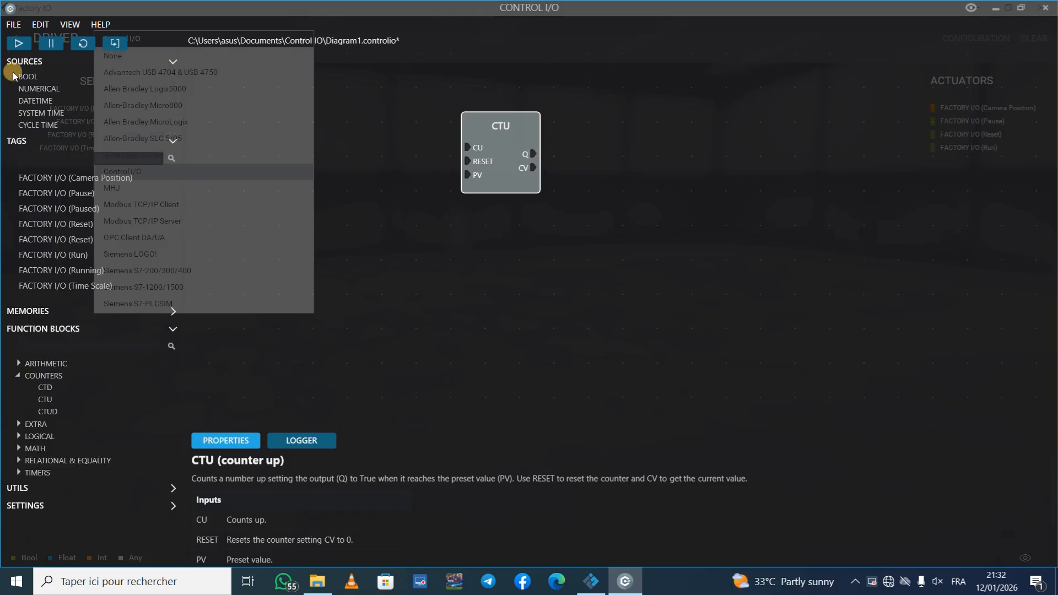
drag(39, 88, 408, 175)
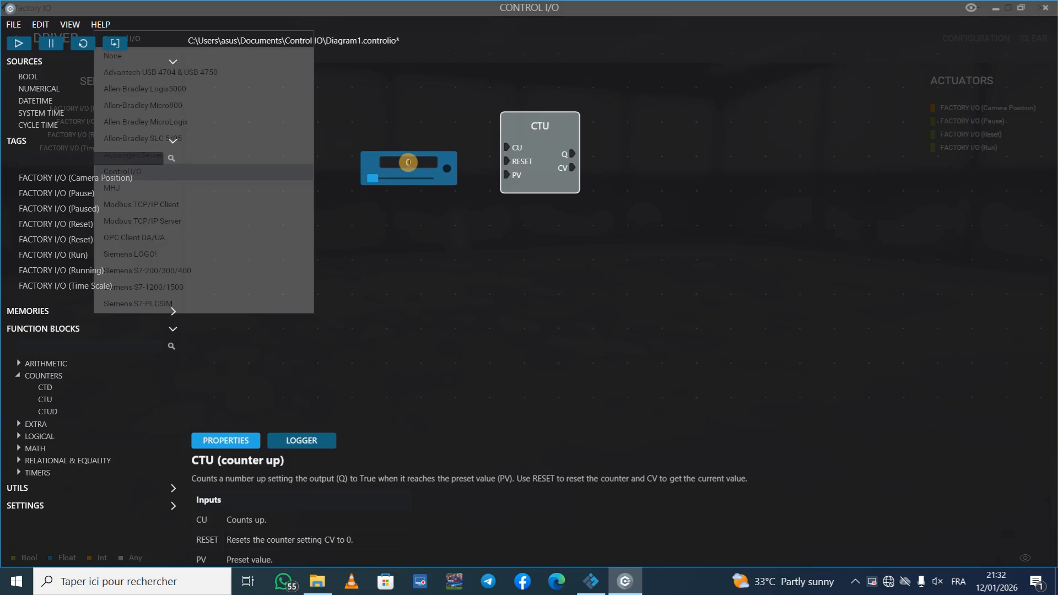
drag(486, 177, 499, 174)
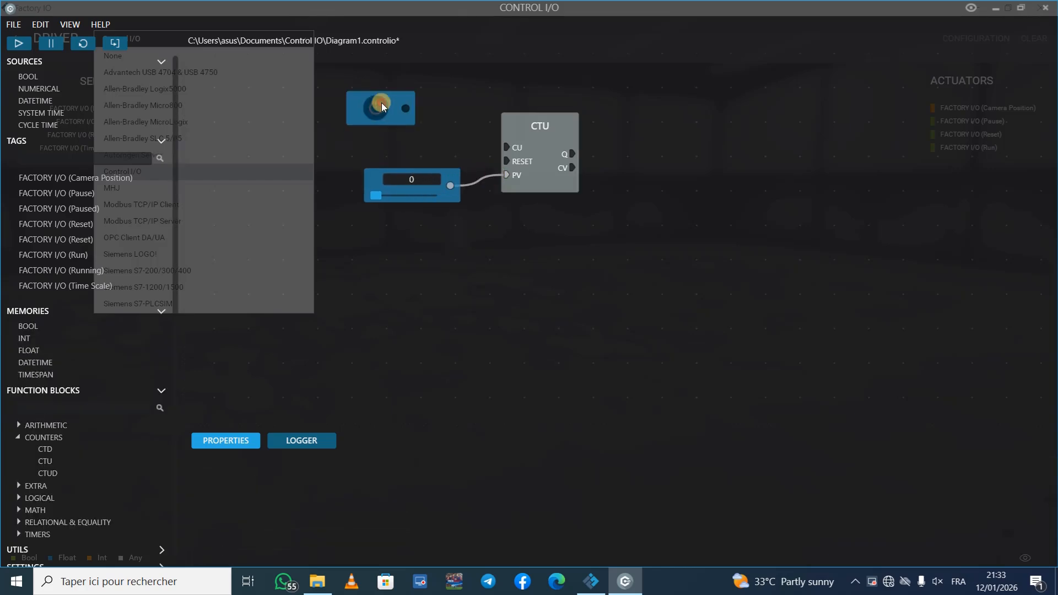
Step: Add two BOOL sources beside the CTU block and wire them to its CU and RESET inputs
drag(381, 102, 399, 83)
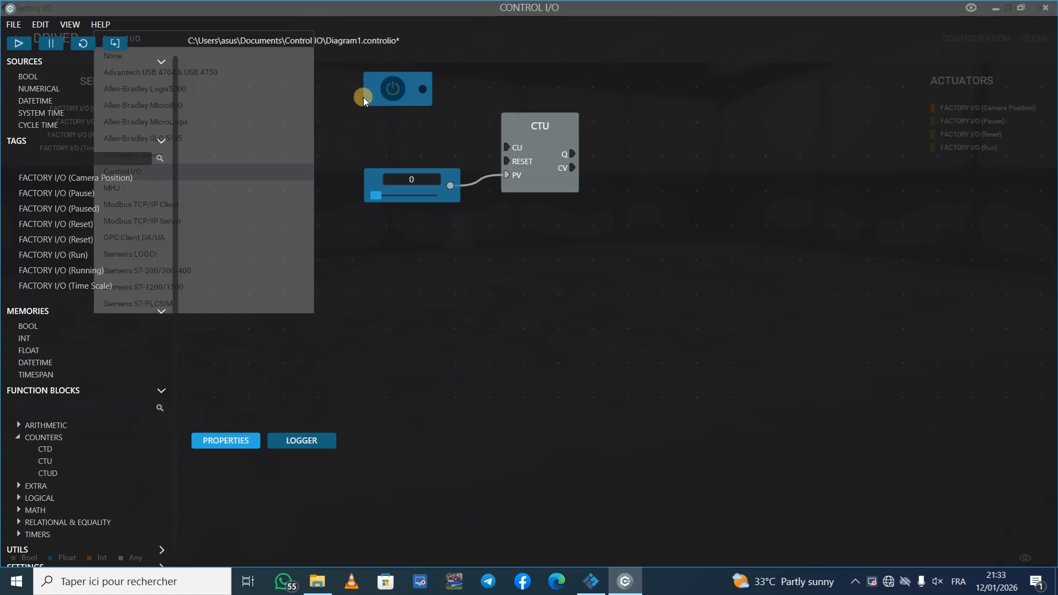
drag(30, 76, 389, 132)
drag(422, 90, 499, 147)
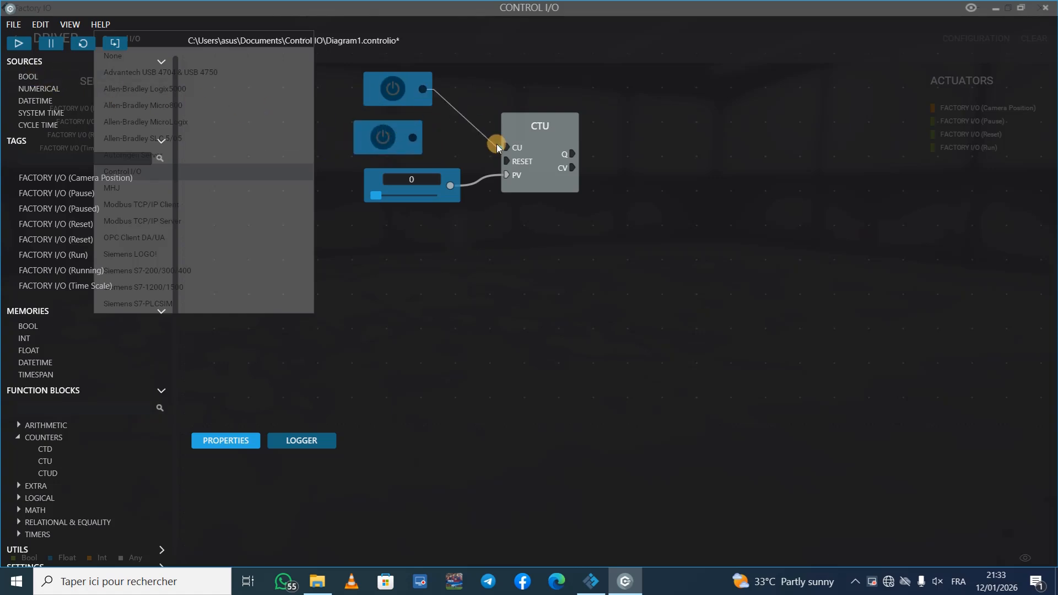
drag(413, 138, 490, 155)
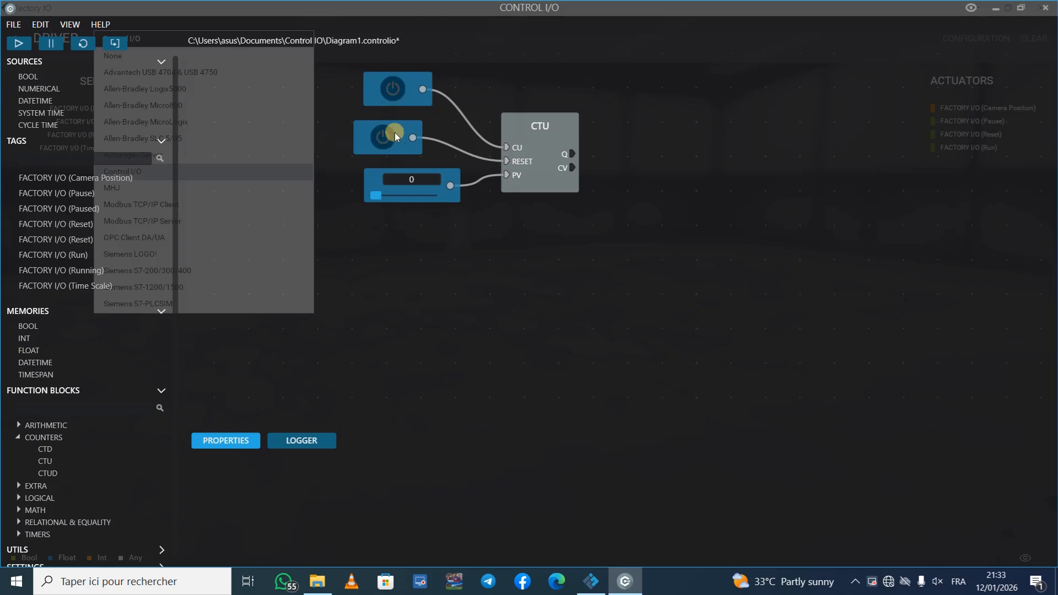
Step: Set the numerical source feeding the CTU's PV input to 10
click(413, 179)
text(10)
key(Return)
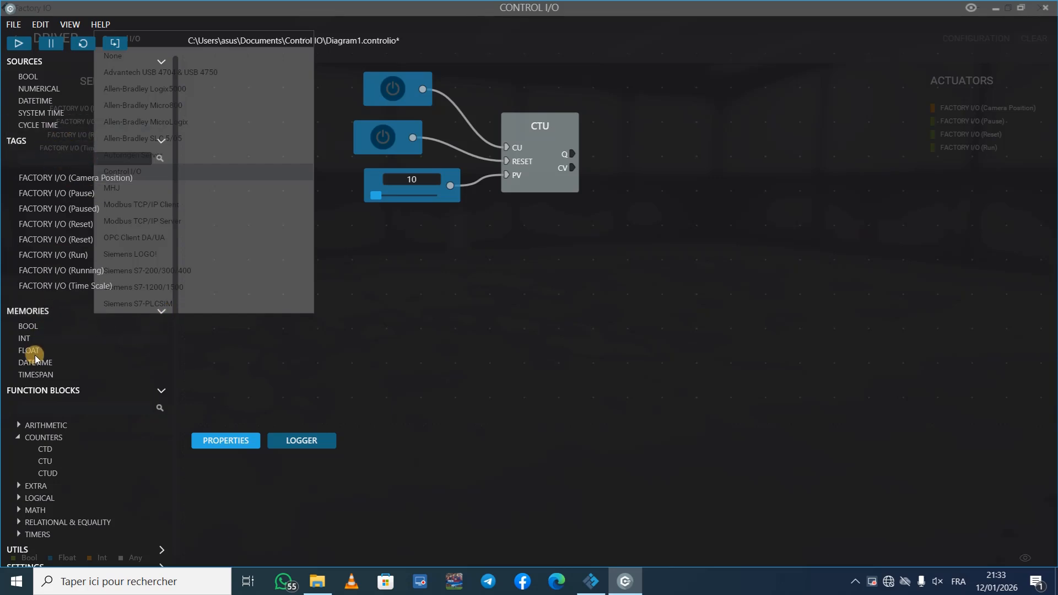
Step: Add INT and BOOL memories, wire them to the CTU's CV and Q outputs respectively, and align the blocks
drag(24, 338, 646, 194)
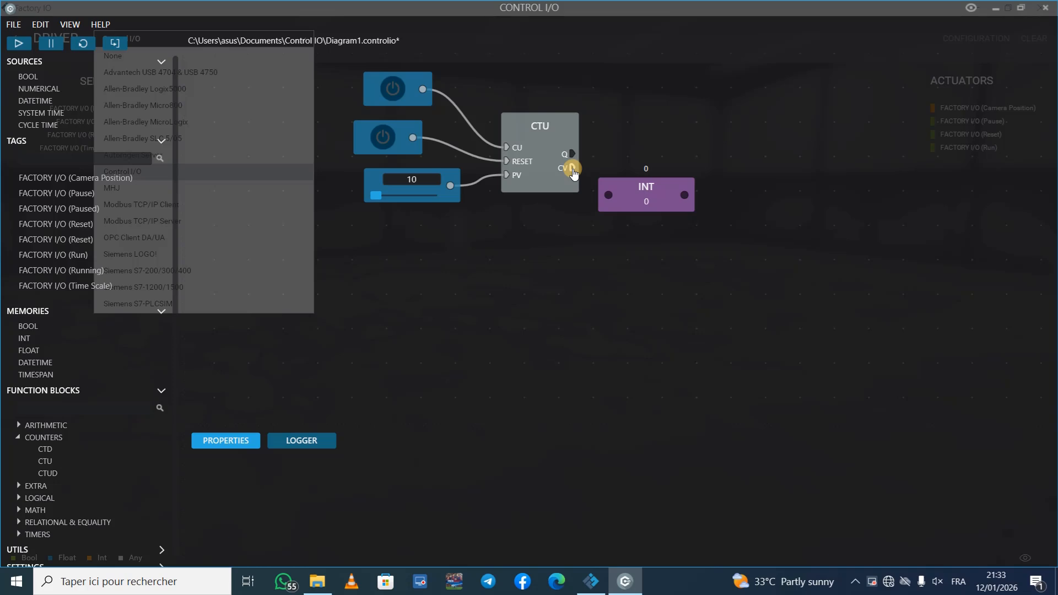
drag(573, 169, 607, 195)
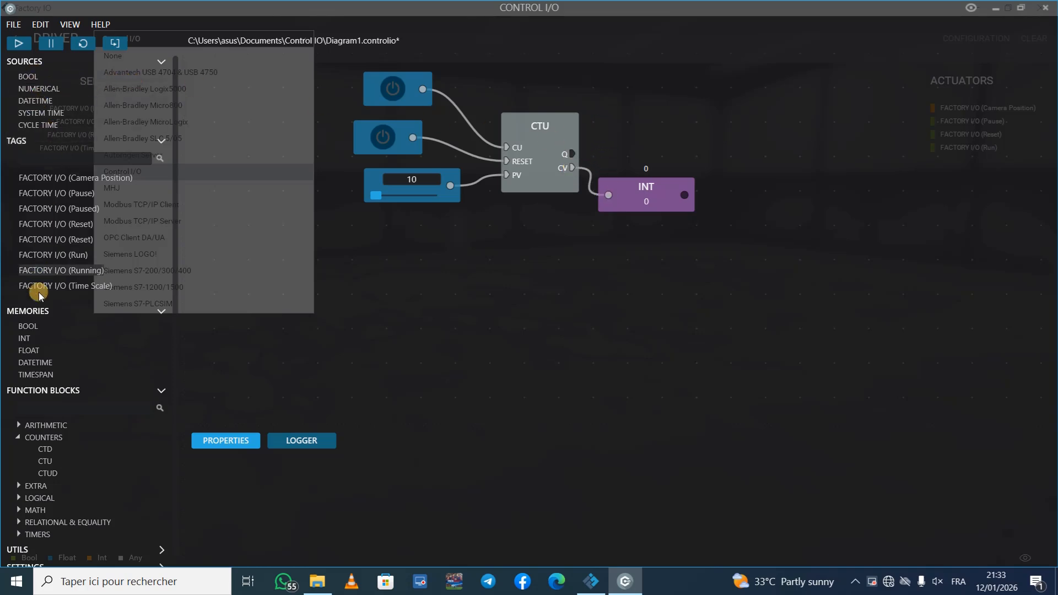
drag(32, 326, 639, 112)
drag(573, 155, 667, 144)
drag(664, 202, 706, 190)
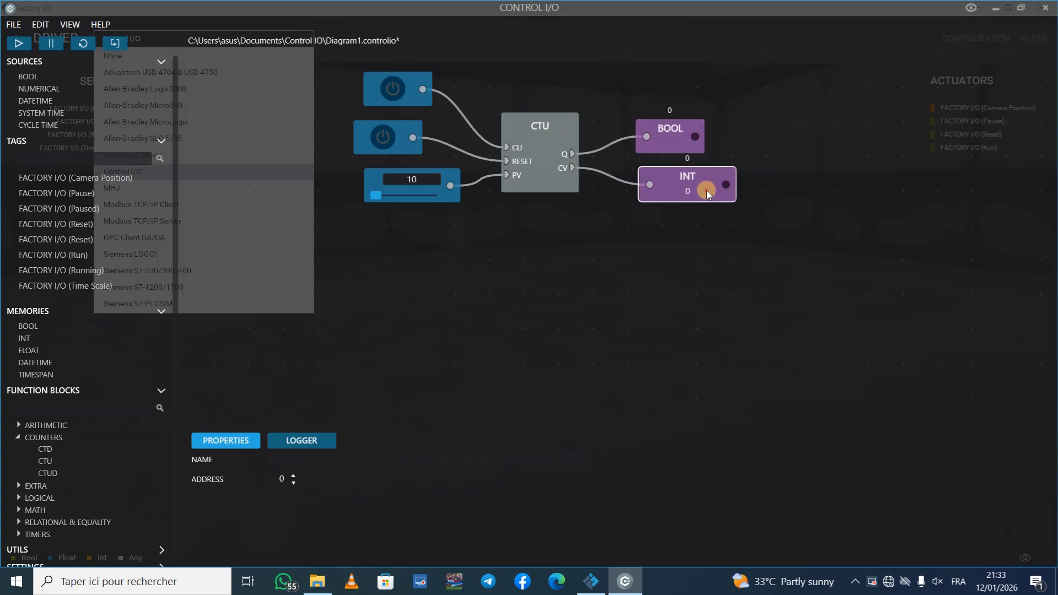
drag(397, 89, 387, 90)
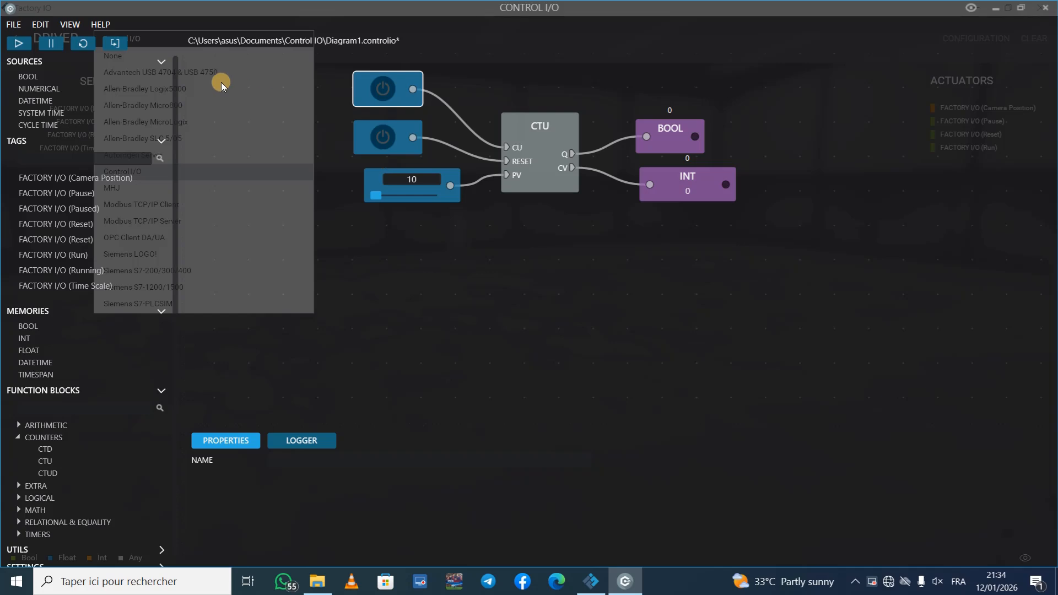
Step: Run the diagram and repeatedly toggle the BOOL source on CU to test counting up to the preset of 10
click(25, 44)
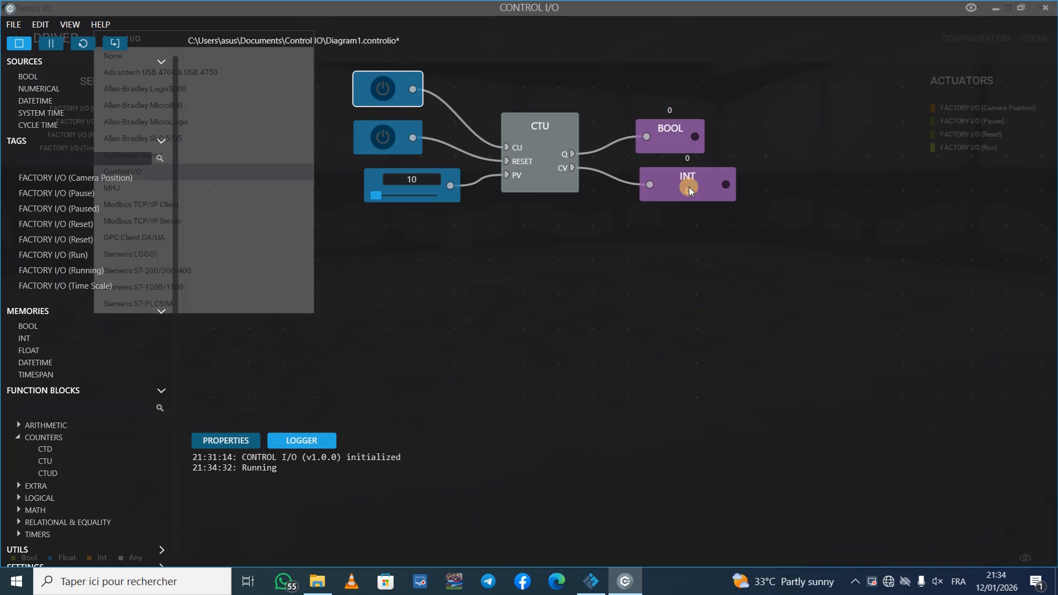
click(385, 90)
click(381, 90)
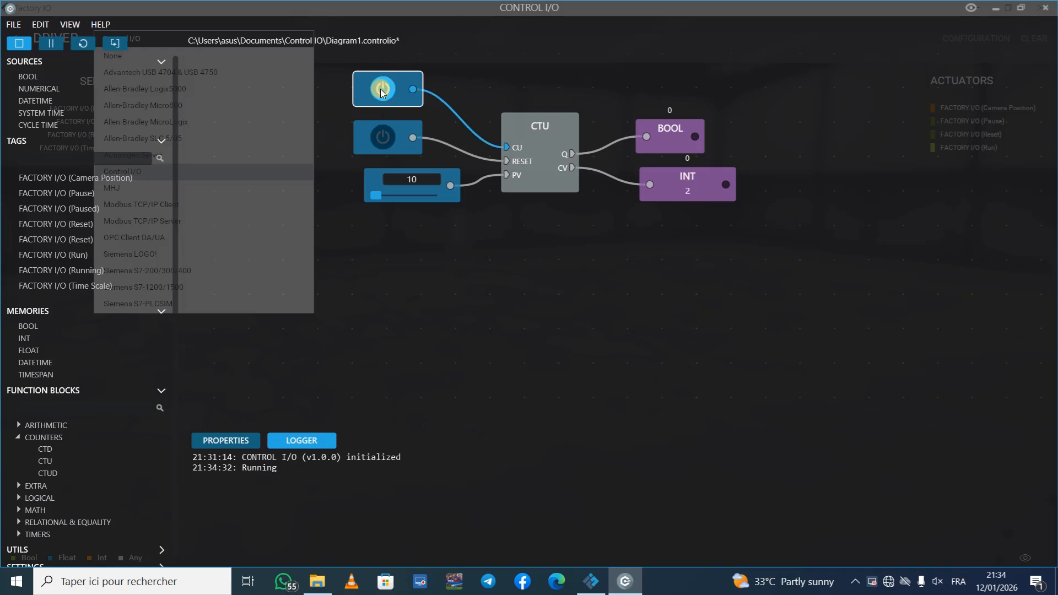
click(381, 90)
click(381, 90)
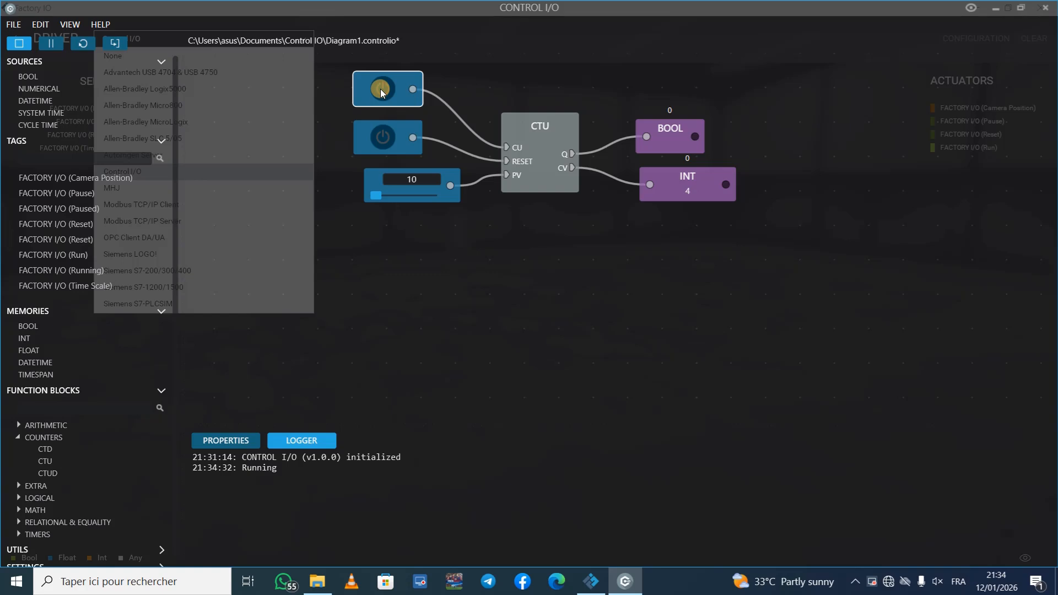
click(381, 90)
click(381, 89)
click(381, 90)
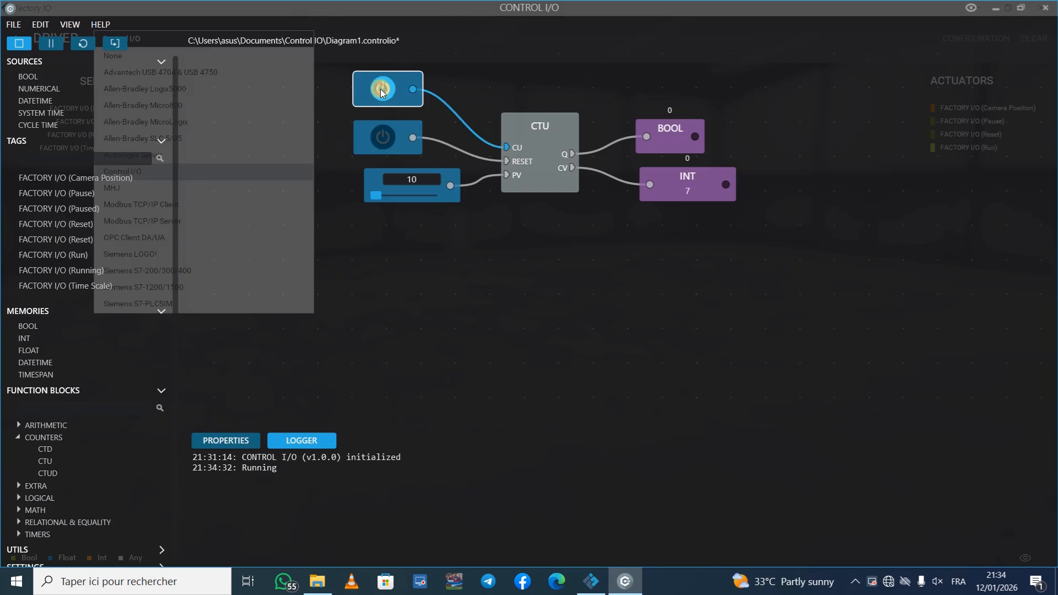
click(381, 90)
click(380, 90)
click(381, 90)
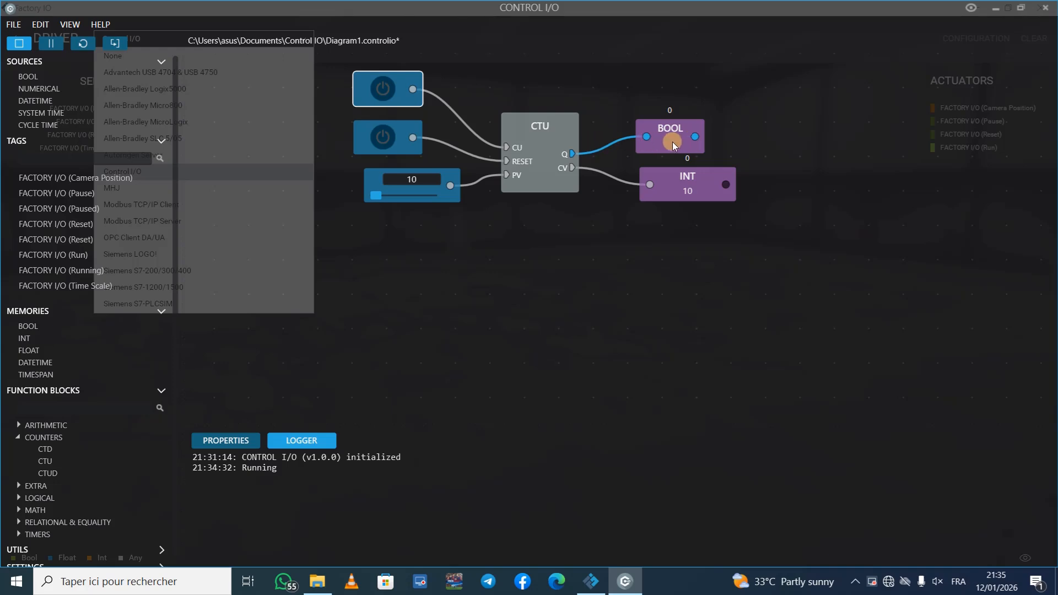
click(382, 89)
click(381, 89)
click(382, 89)
click(382, 88)
Step: Reset the counter by switching on the BOOL source wired to RESET
click(689, 192)
click(385, 139)
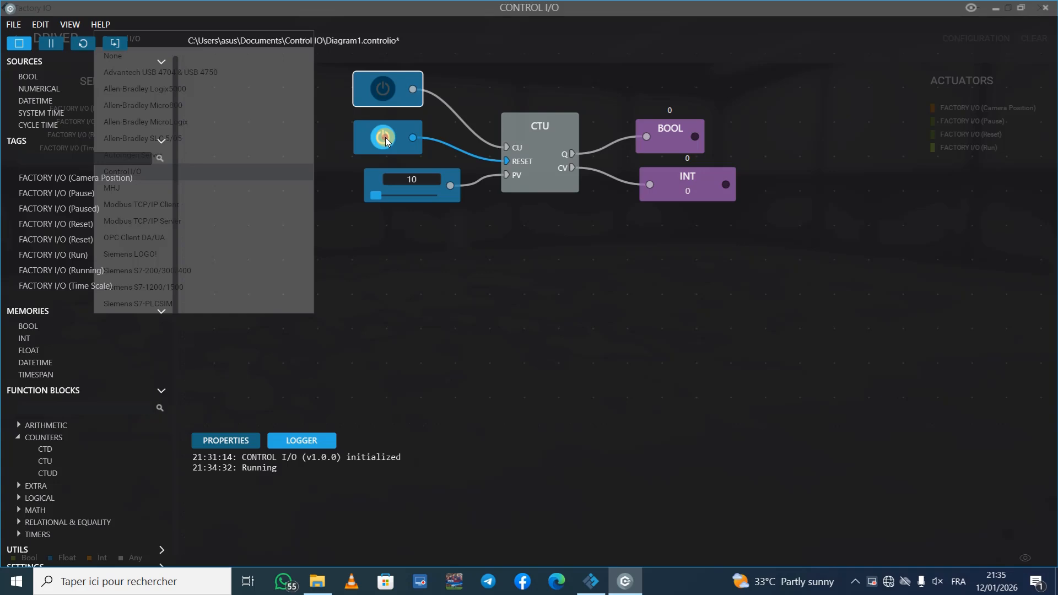
click(742, 176)
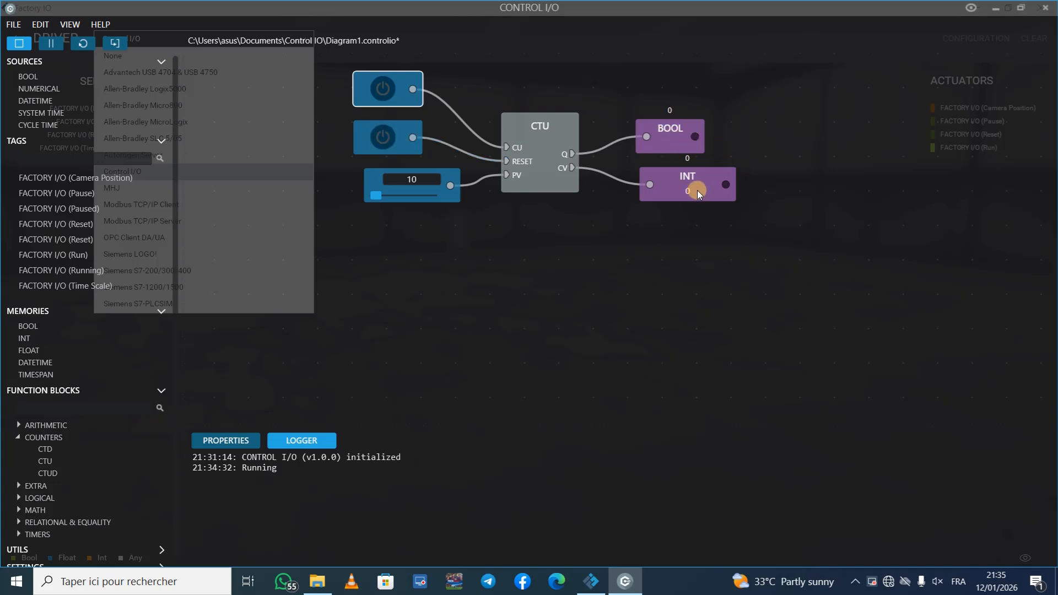
Step: Count up to 10 again with the BOOL source on CU, and operate the RESET source
click(382, 86)
click(383, 86)
click(383, 87)
click(384, 89)
click(383, 88)
click(384, 88)
click(384, 88)
click(384, 88)
click(384, 88)
click(383, 89)
click(383, 89)
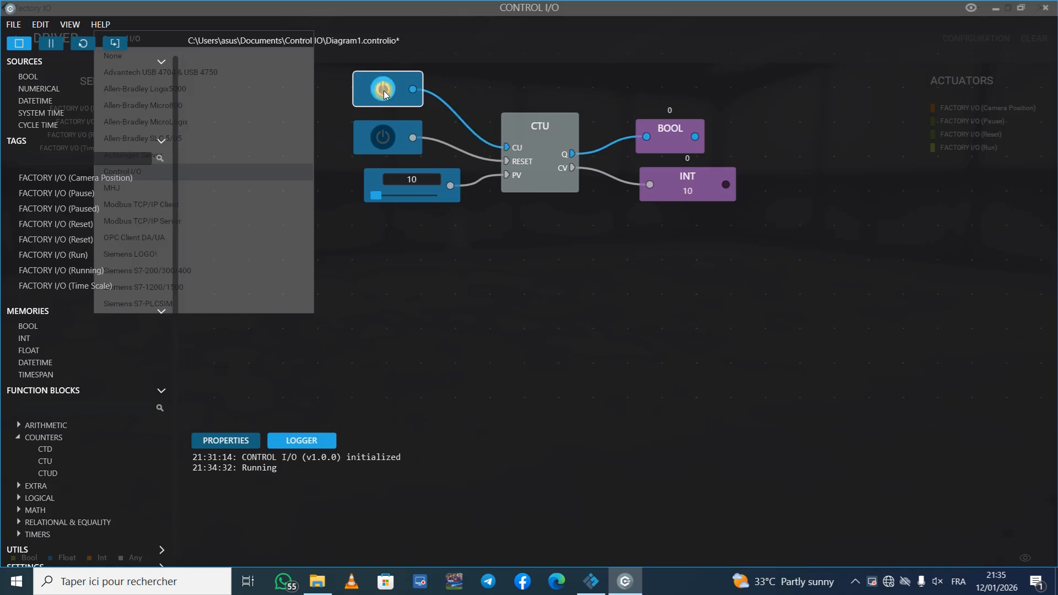
click(384, 137)
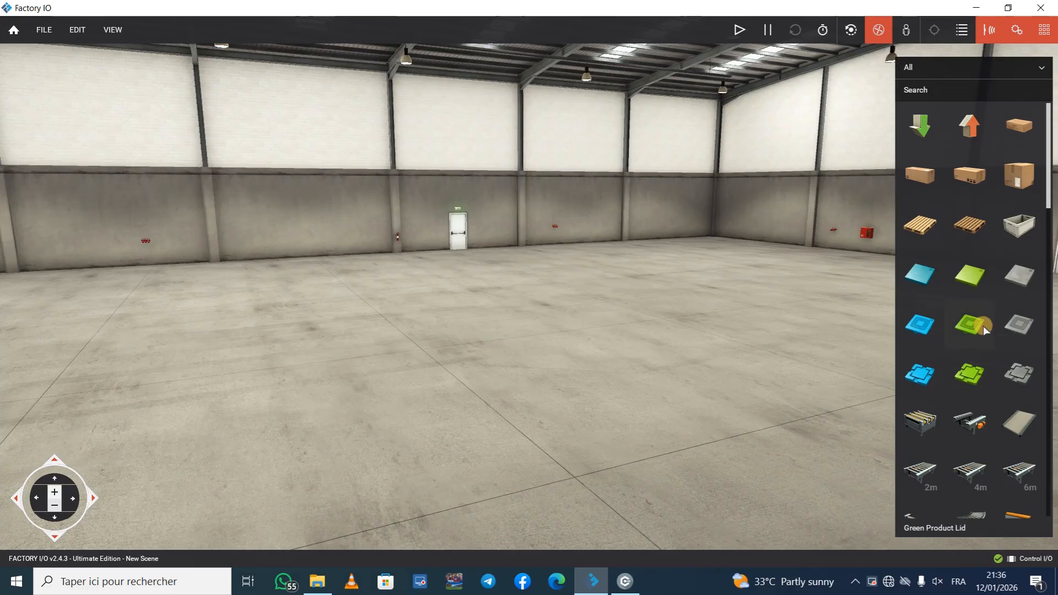
Step: Place a 6 m belt conveyor on the factory floor and stand a column beside its middle section
scroll(983, 328, down, 5)
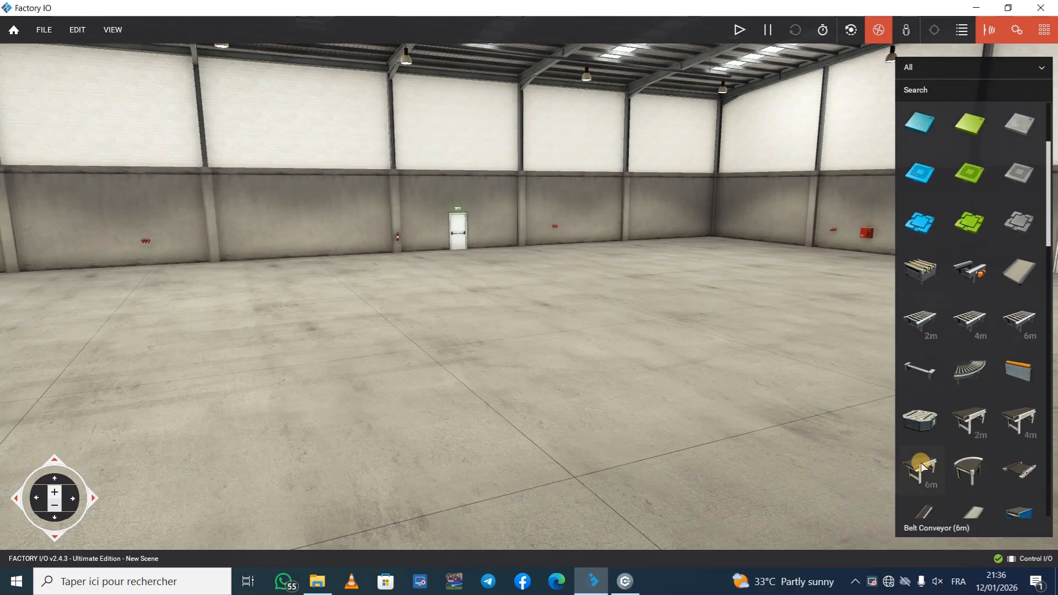
drag(924, 469, 538, 445)
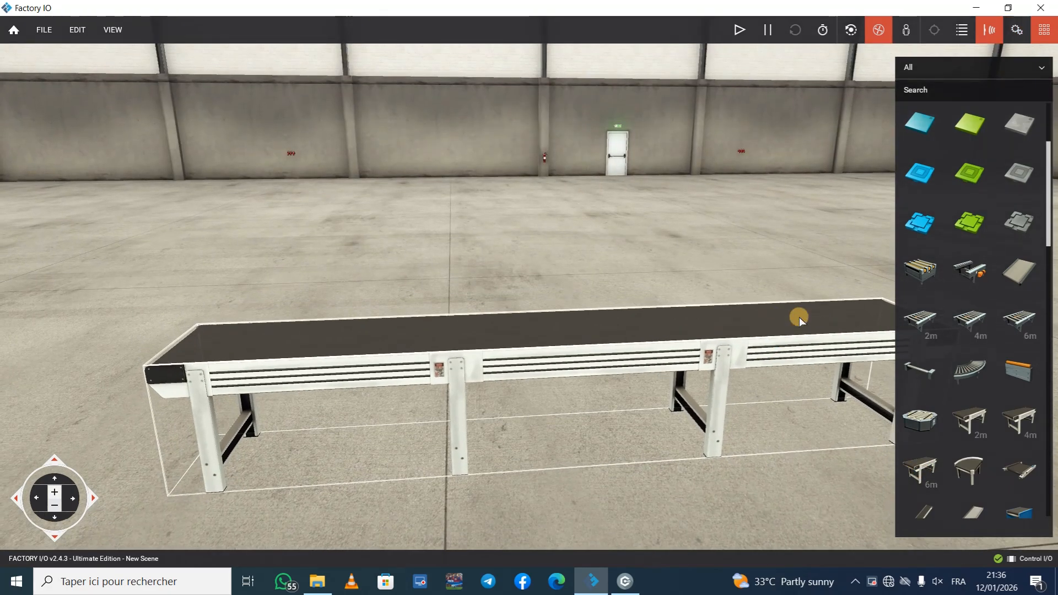
scroll(969, 343, down, 15)
drag(970, 343, 673, 429)
right_drag(673, 429, 529, 292)
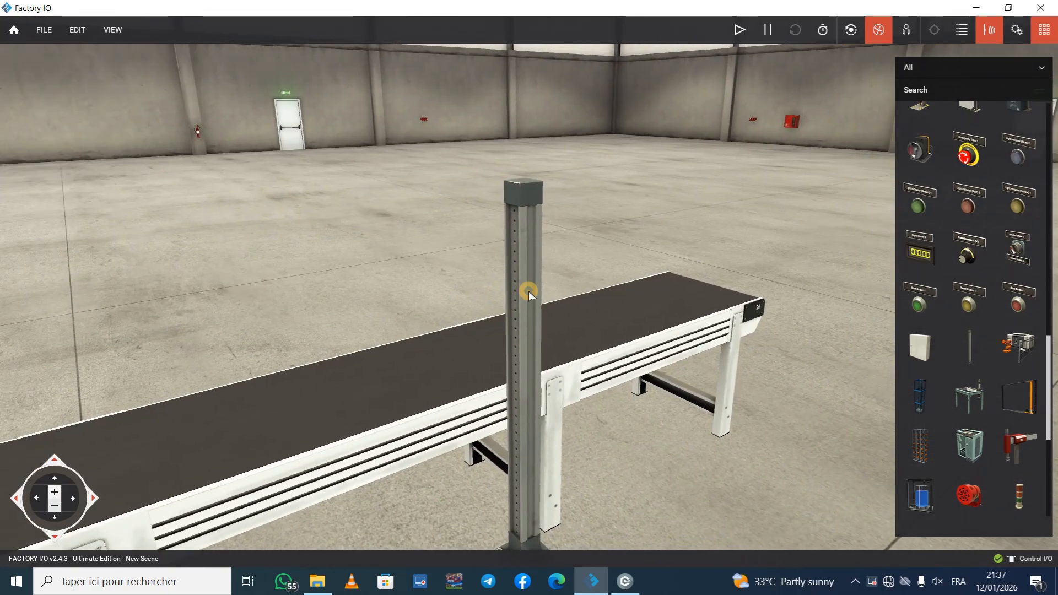
Step: Mount a diffuse sensor on the column at belt height, facing across the conveyor, and place a reflector on the opposite side
drag(1019, 164, 552, 422)
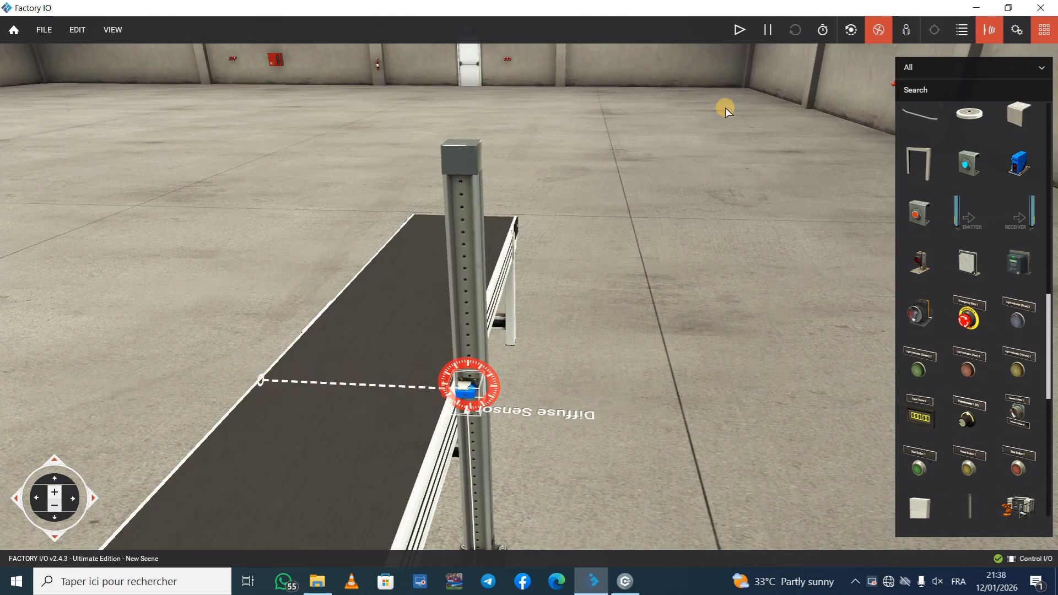
scroll(943, 318, up, 5)
scroll(943, 319, down, 2)
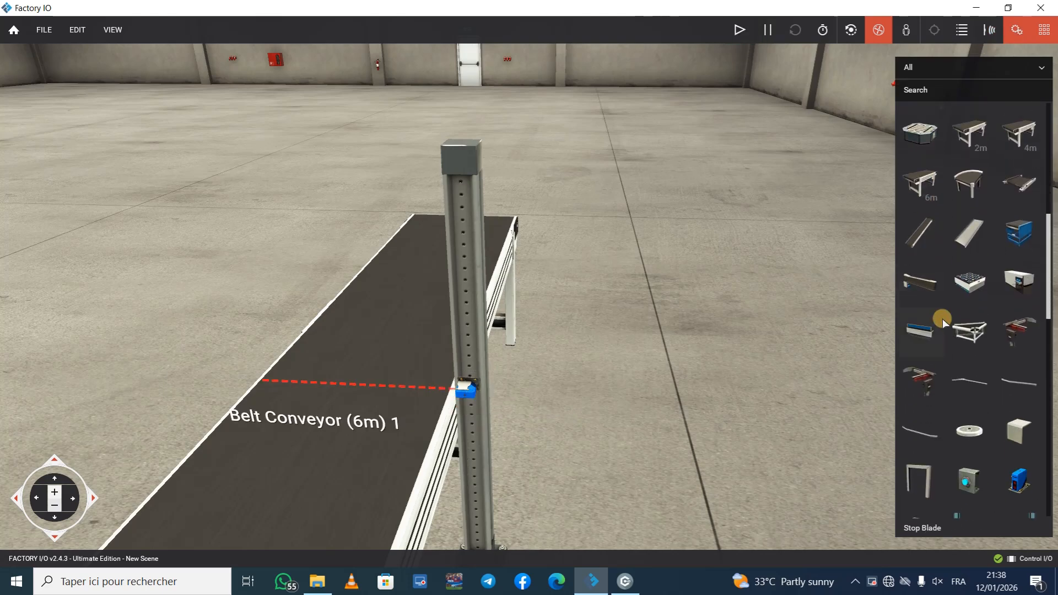
scroll(942, 318, down, 3)
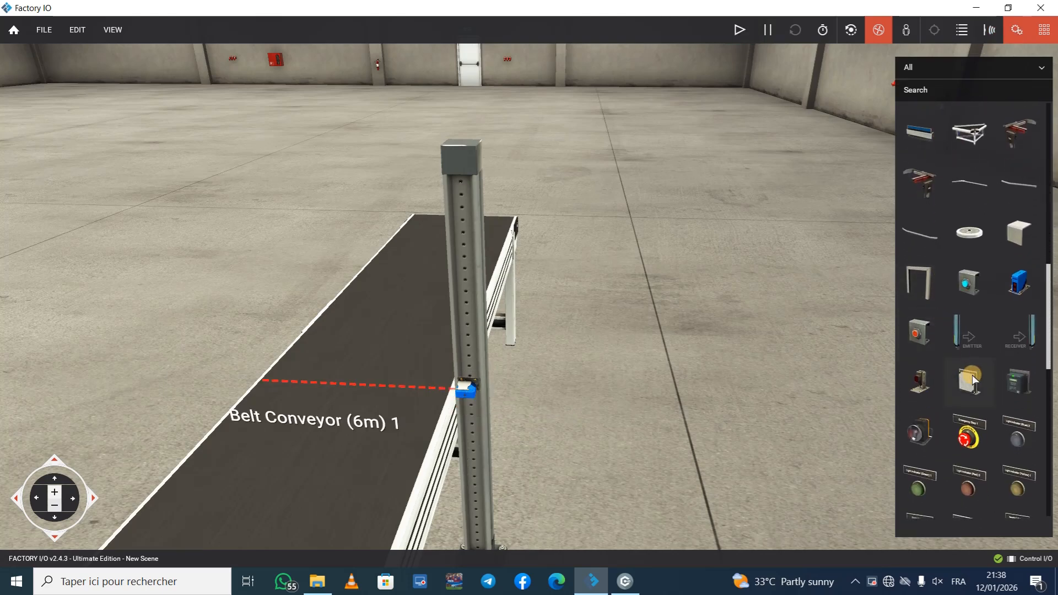
drag(973, 383, 240, 353)
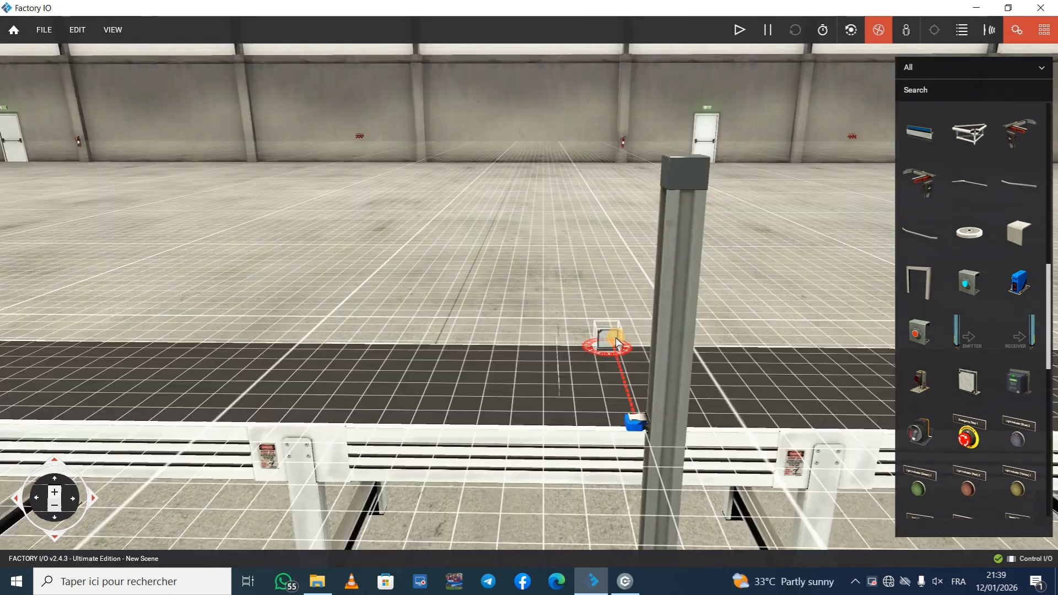
drag(618, 342, 609, 339)
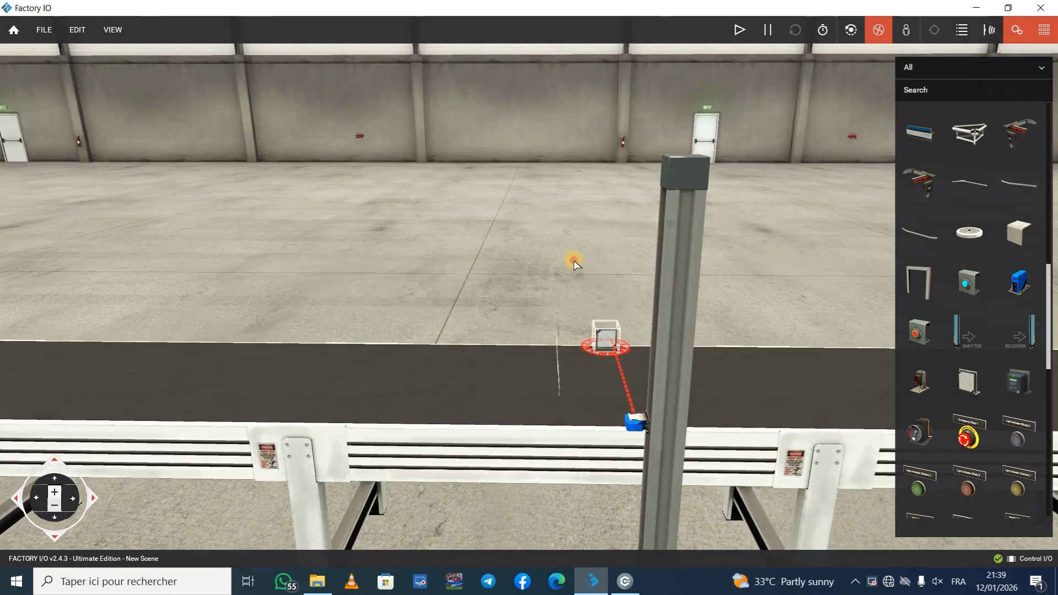
Step: Add an electric switchboard and mount it on the upper part of the column, facing outward from the conveyor
scroll(967, 286, down, 2)
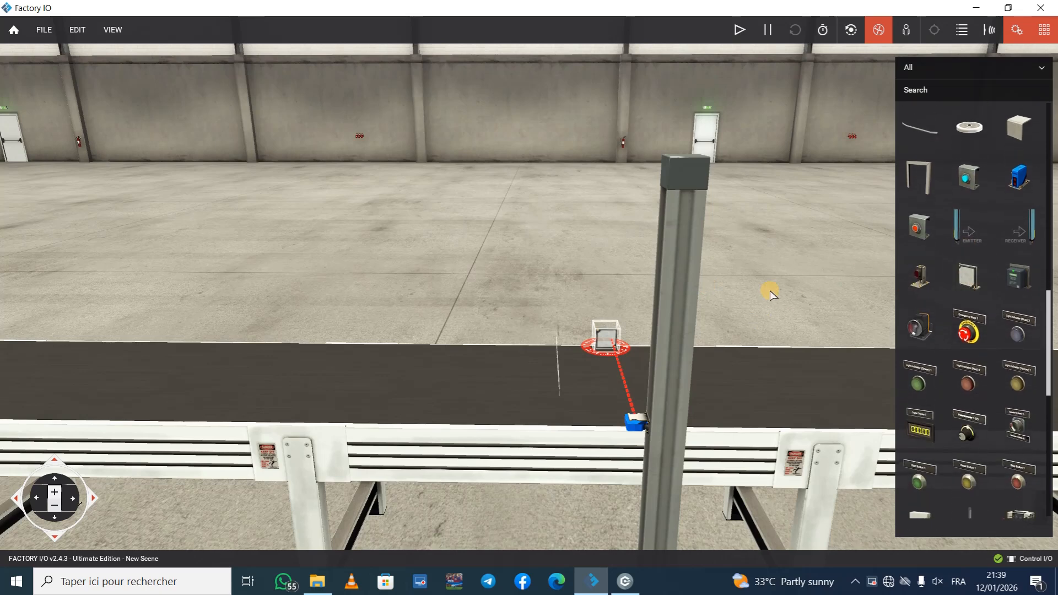
scroll(928, 209, down, 3)
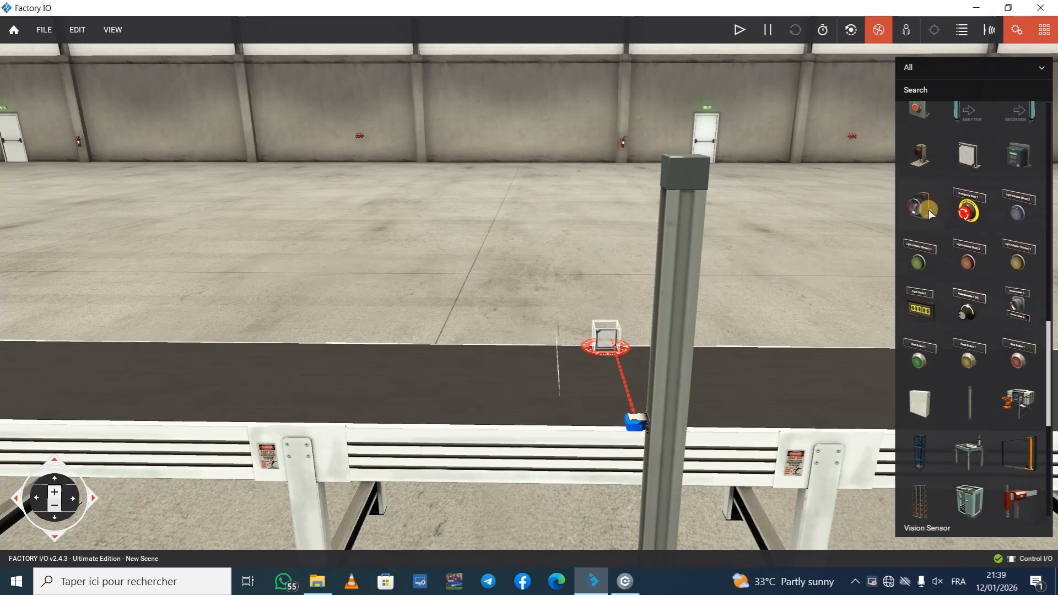
scroll(928, 210, down, 1)
drag(920, 366, 822, 461)
scroll(821, 461, down, 5)
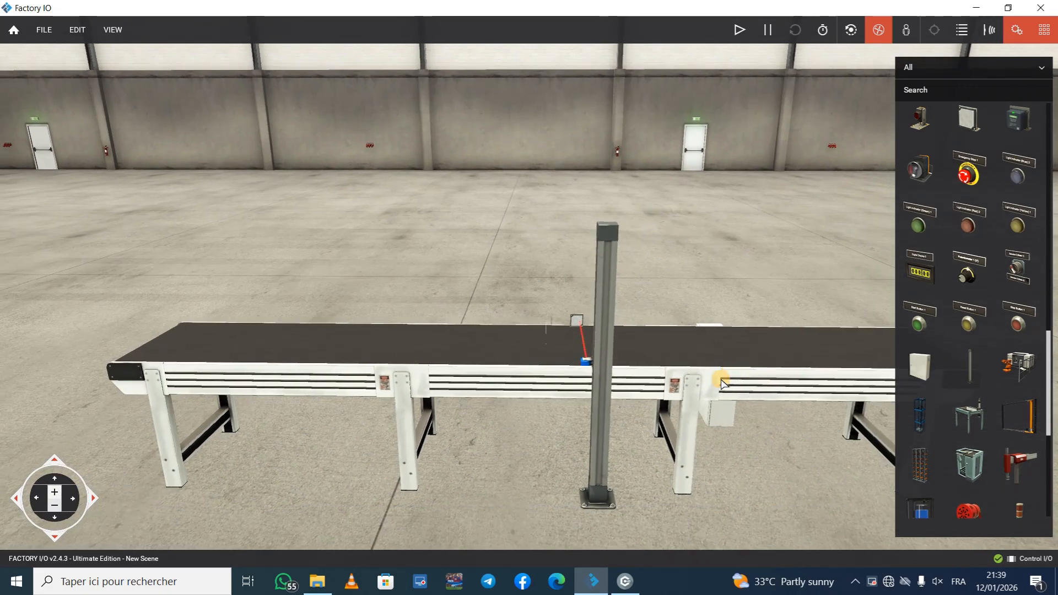
drag(716, 413, 604, 264)
scroll(606, 285, up, 2)
right_drag(605, 285, 630, 295)
scroll(631, 301, up, 2)
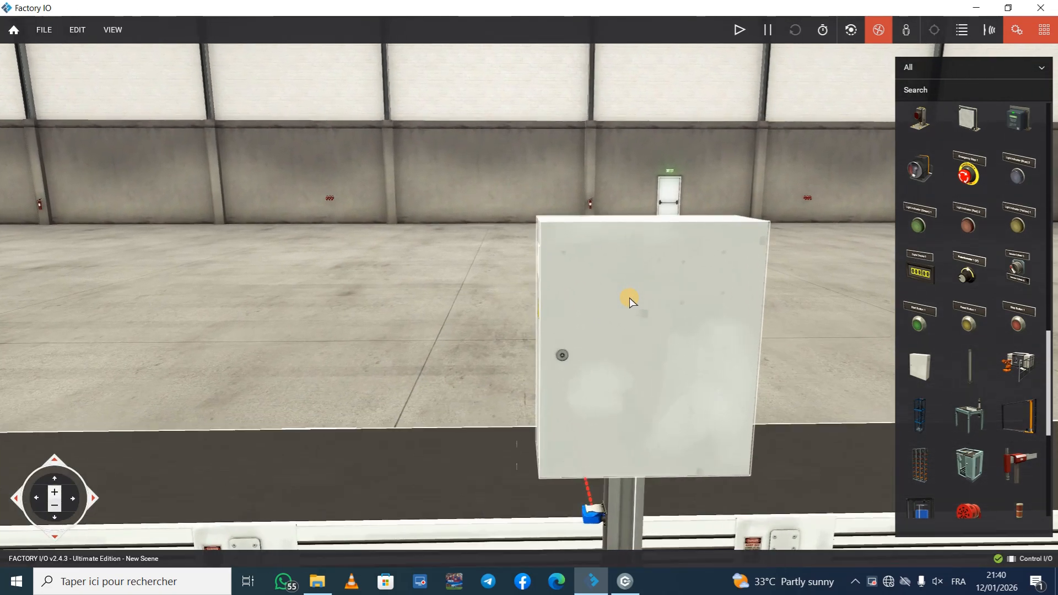
scroll(629, 300, up, 2)
Step: Mount a digital display at the centre of the switchboard door and a start button near the door's upper corner
drag(920, 270, 512, 337)
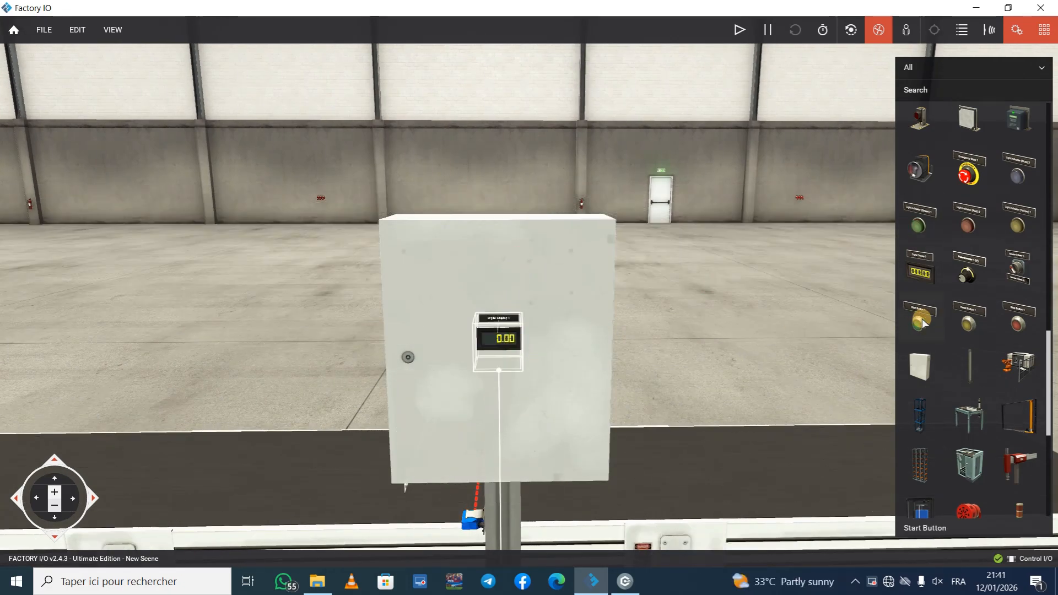
drag(917, 327, 431, 265)
Step: Mount a reset button and a stop button flush on the switchboard door, in line with the start button
drag(971, 326, 570, 513)
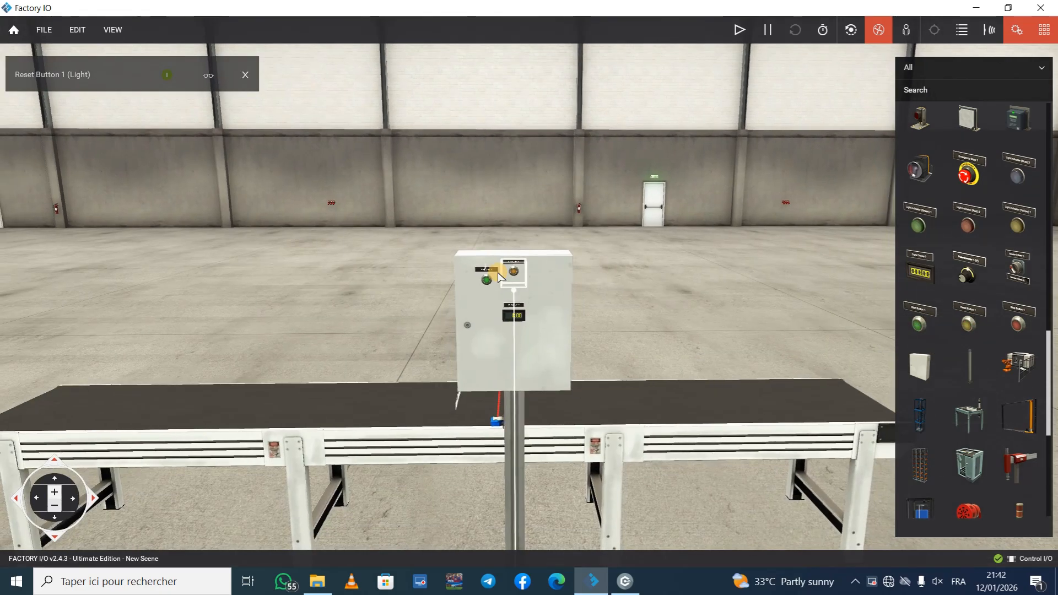
scroll(501, 279, up, 6)
scroll(501, 279, down, 8)
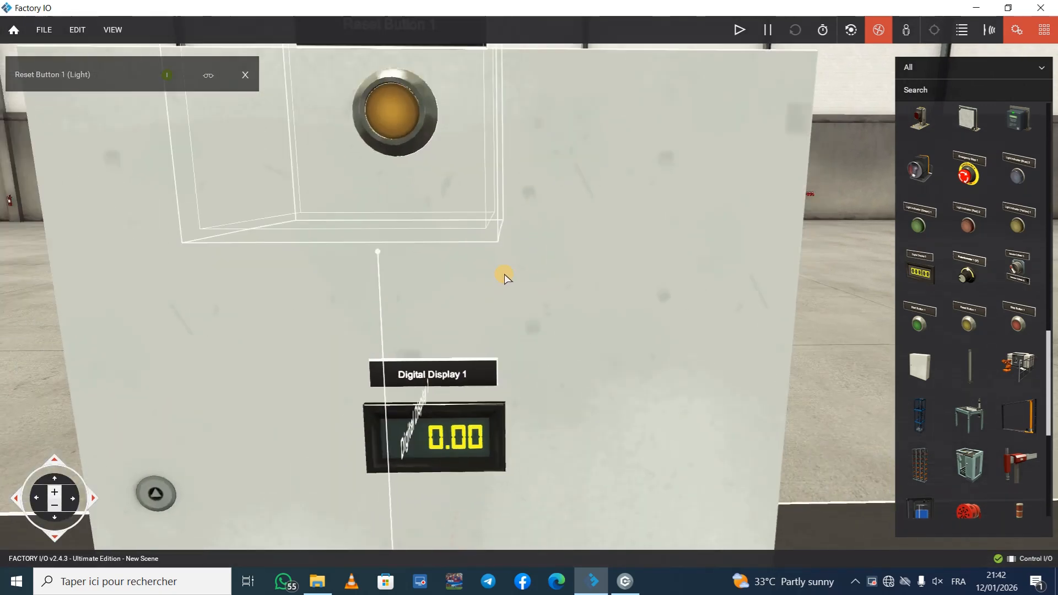
mouse_move(362, 232)
mouse_down()
mouse_move(399, 194)
mouse_move(365, 137)
mouse_move(370, 237)
mouse_up()
right_drag(369, 237, 389, 303)
drag(312, 298, 484, 296)
right_drag(484, 297, 507, 296)
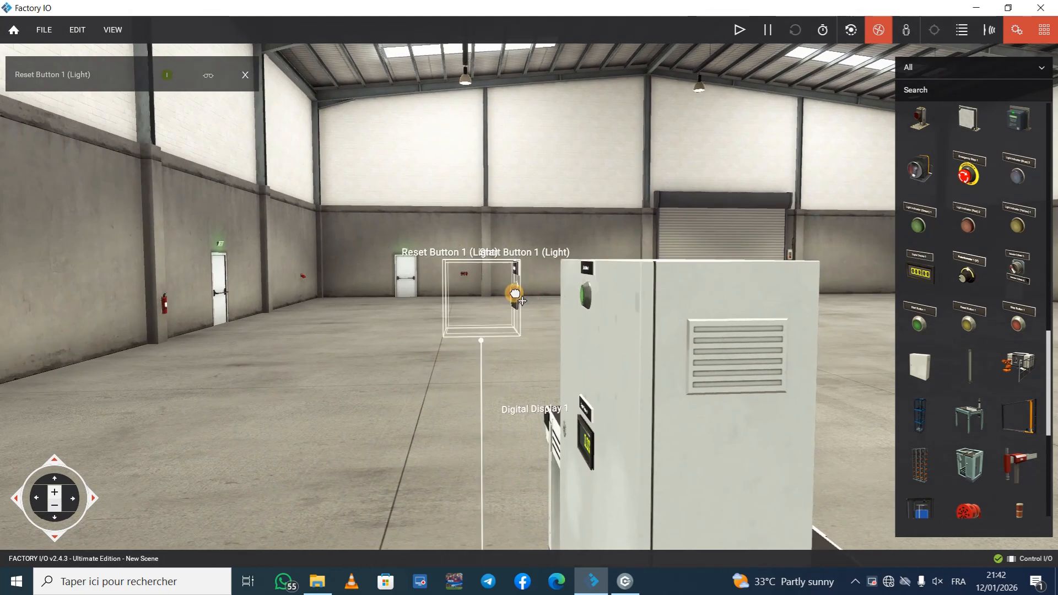
drag(515, 296, 591, 292)
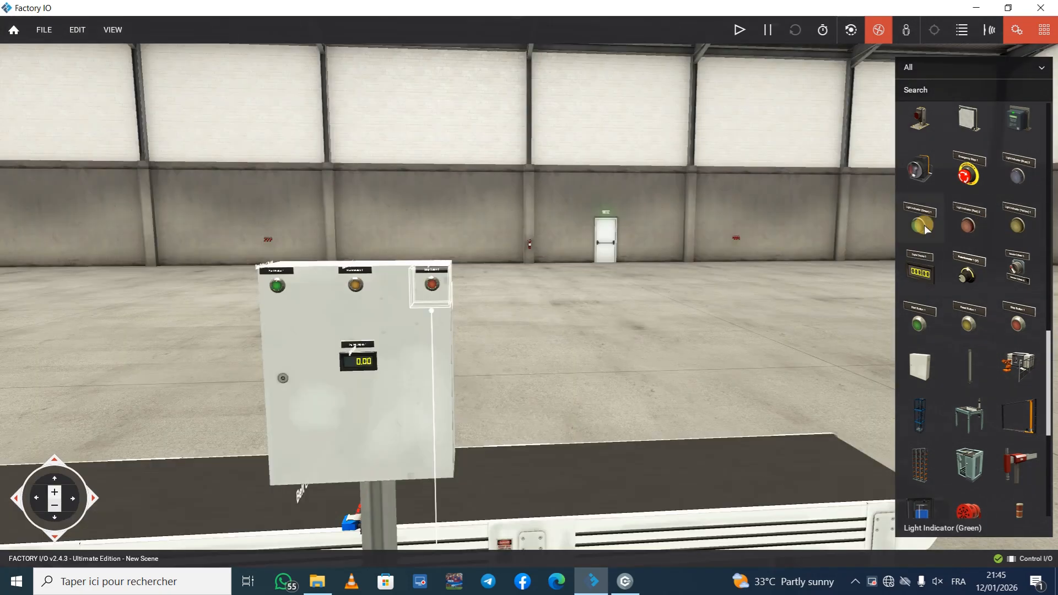
Step: Mount a green light indicator between the reset button and the digital display, and configure the display as Integer
drag(919, 224, 406, 547)
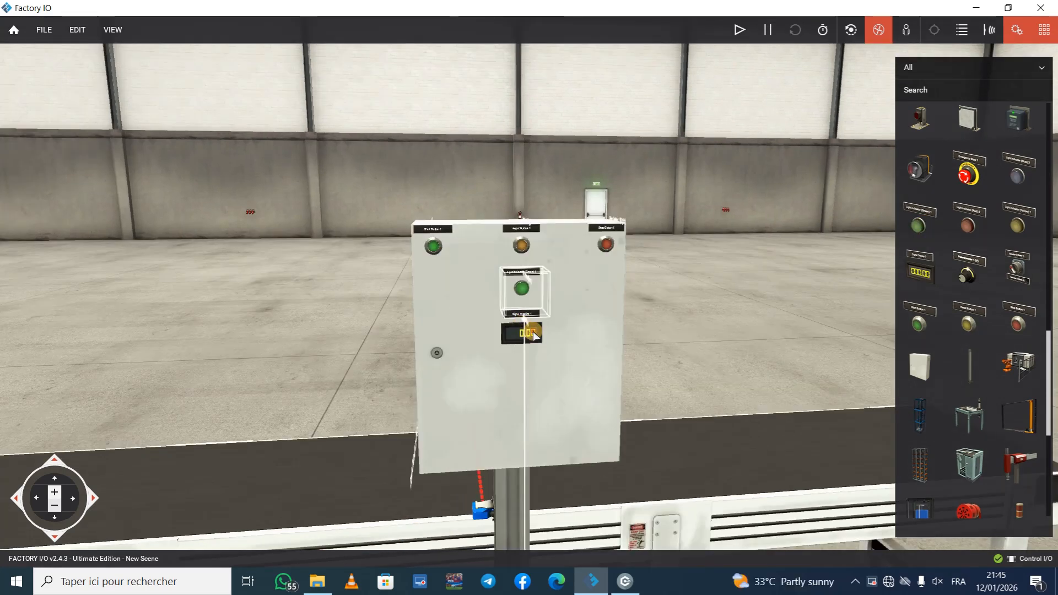
click(539, 332)
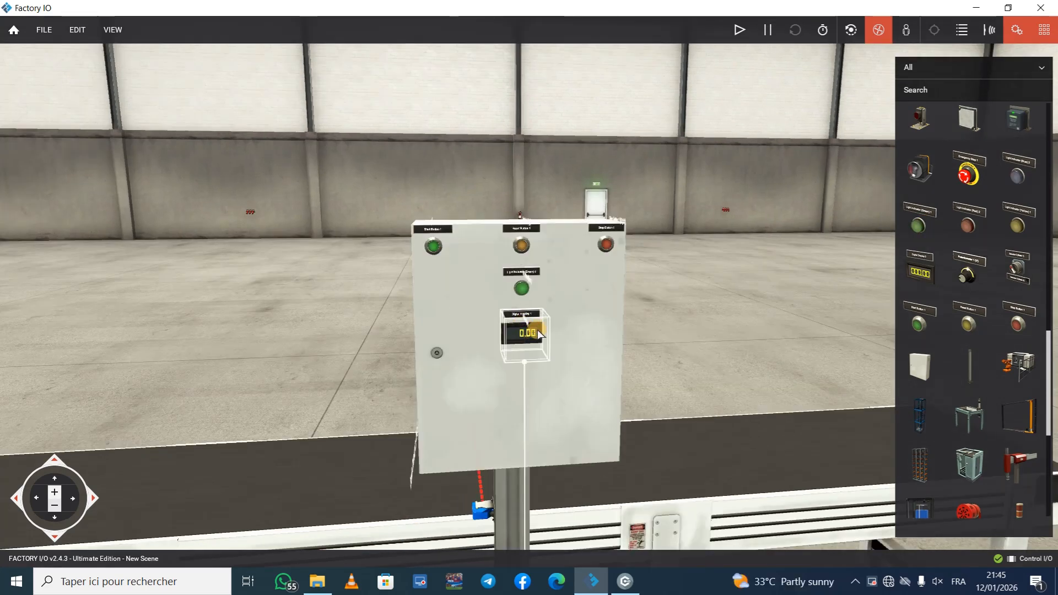
right_click(539, 331)
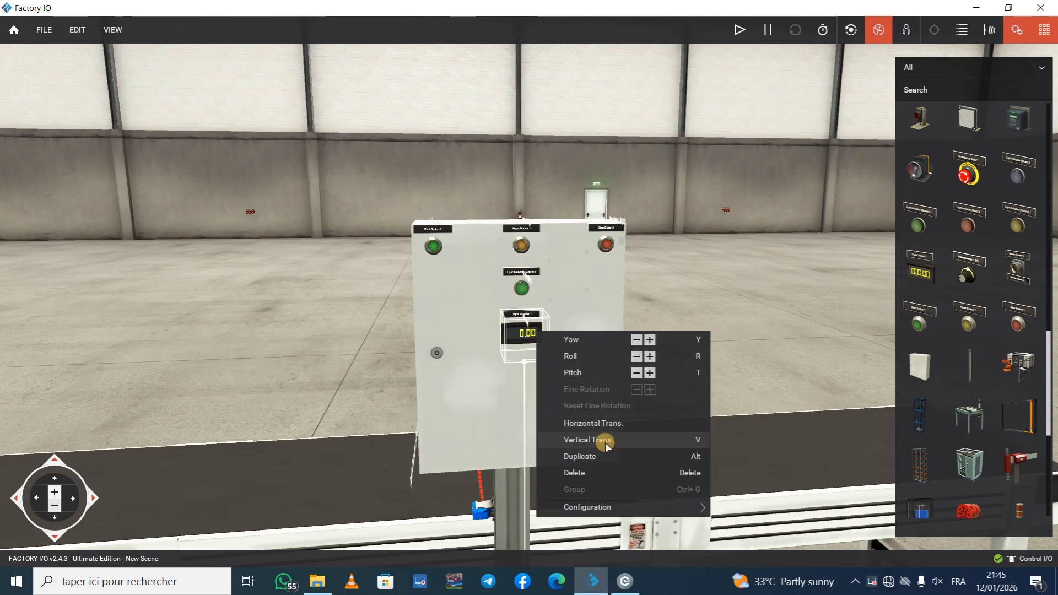
mouse_move(626, 502)
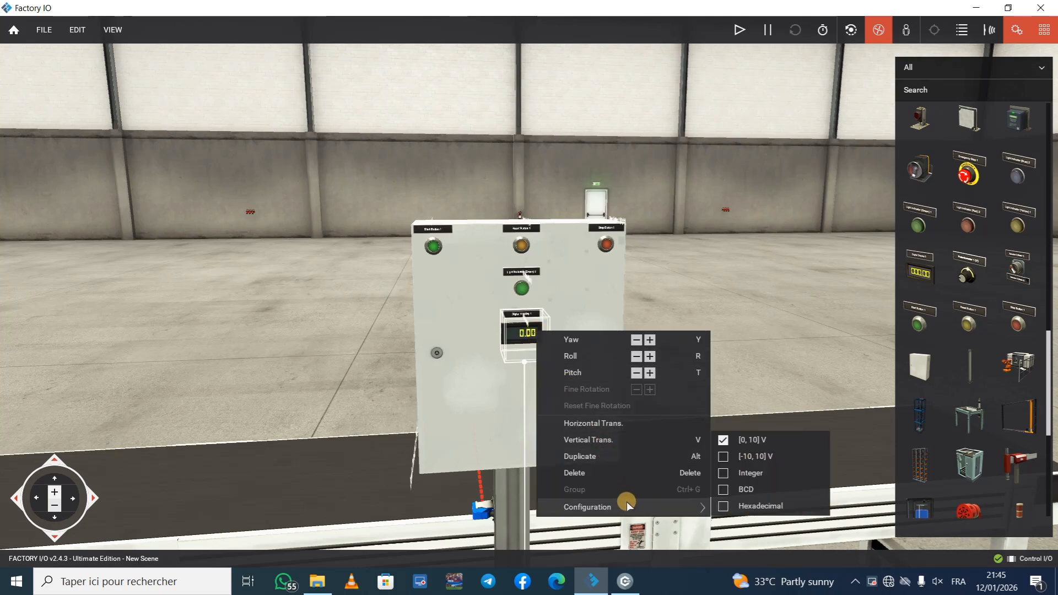
click(723, 473)
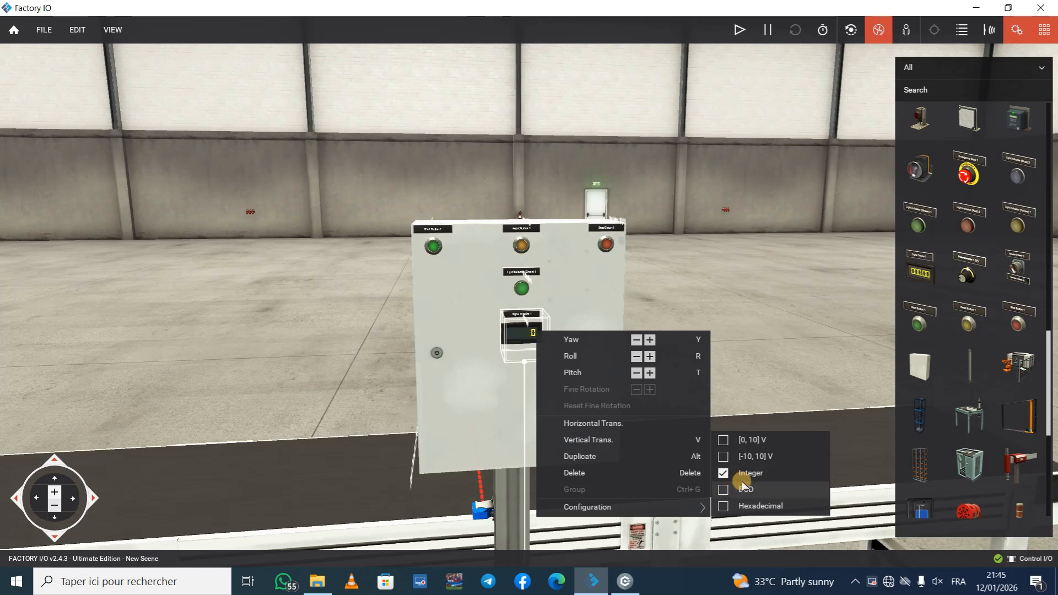
click(746, 359)
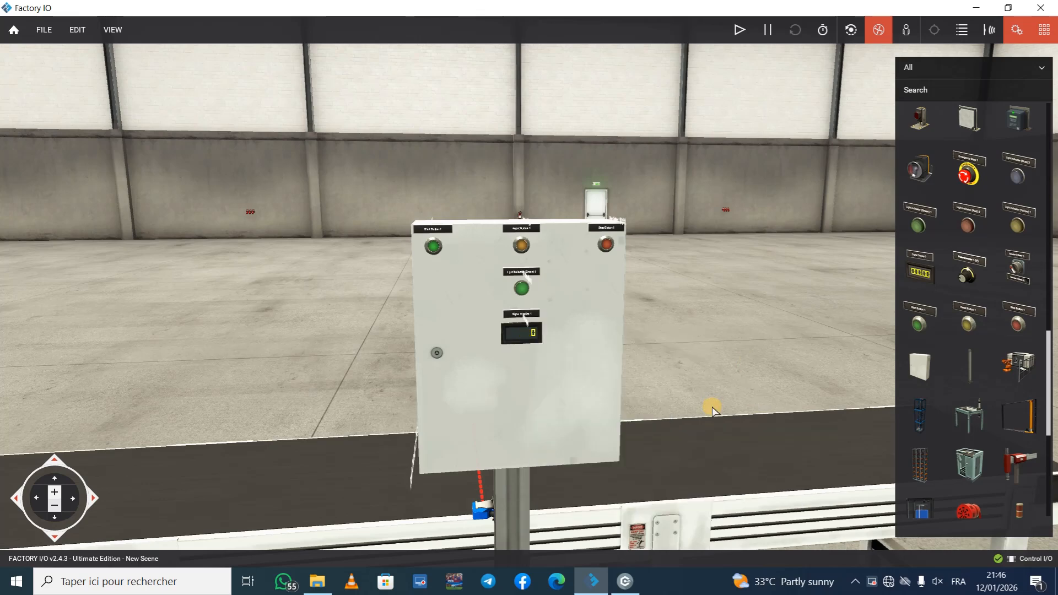
Step: Place an emitter over one end of the belt conveyor and a remover over the opposite end
scroll(712, 409, down, 5)
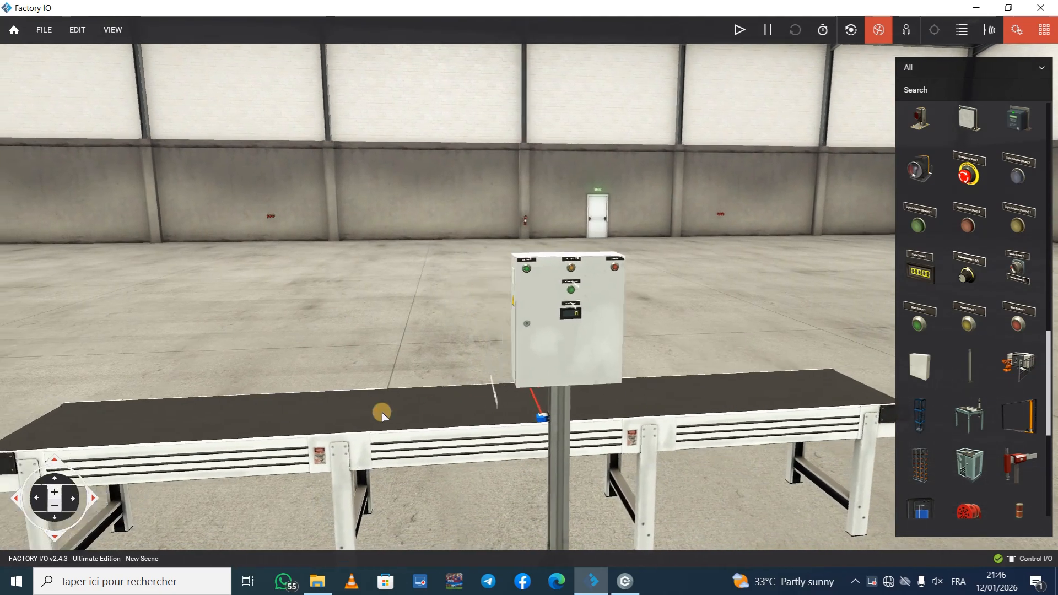
scroll(937, 339, up, 1)
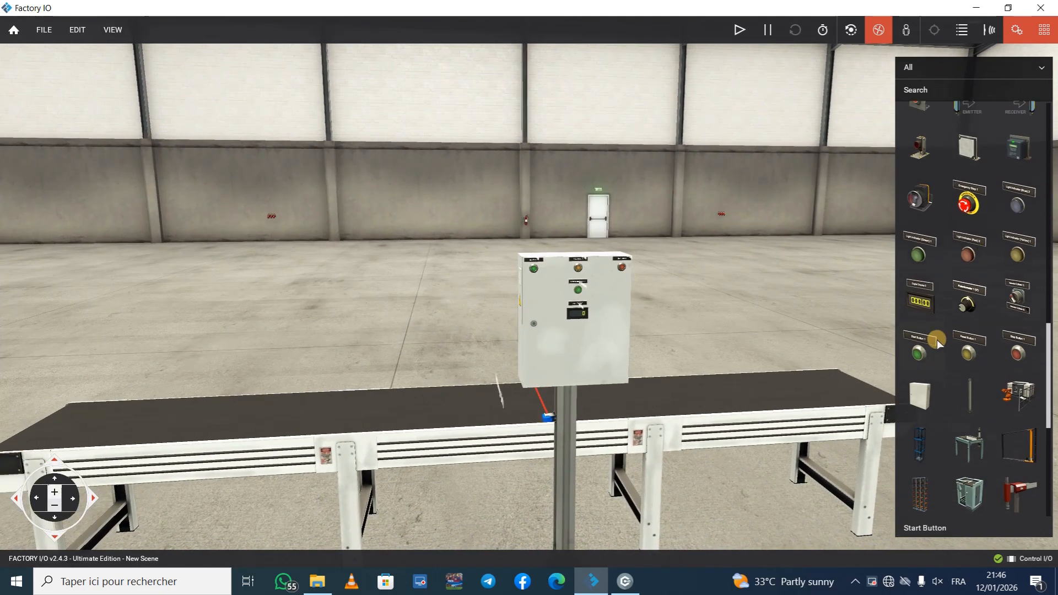
scroll(936, 340, up, 10)
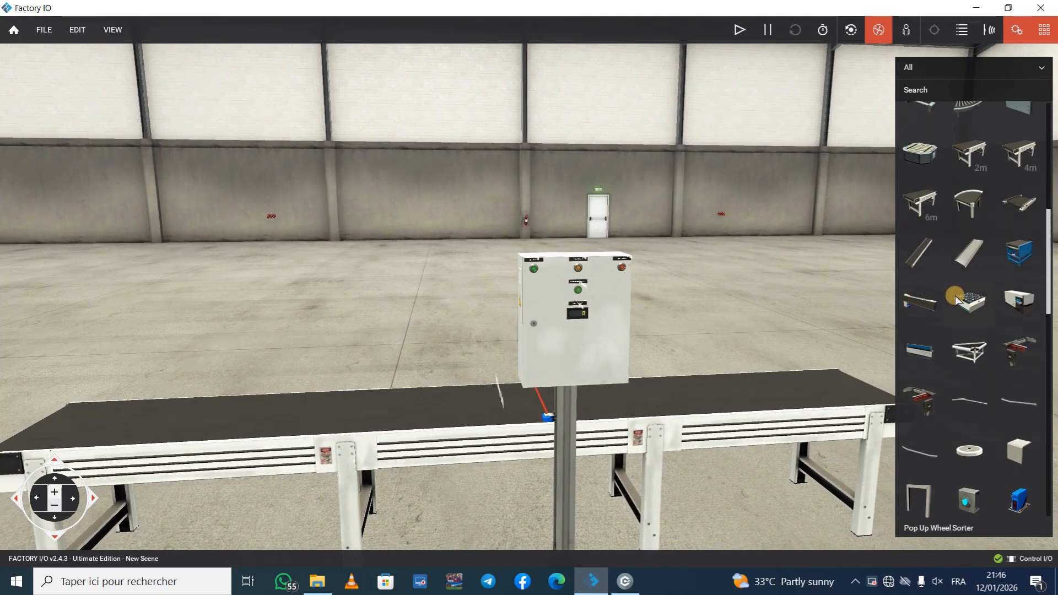
scroll(956, 299, up, 8)
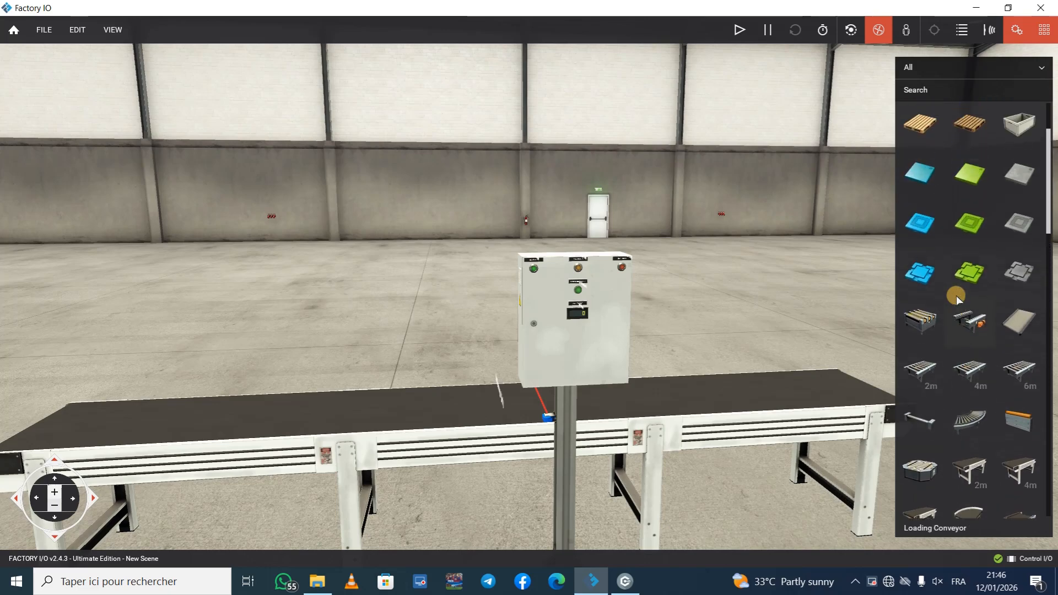
scroll(956, 295, up, 3)
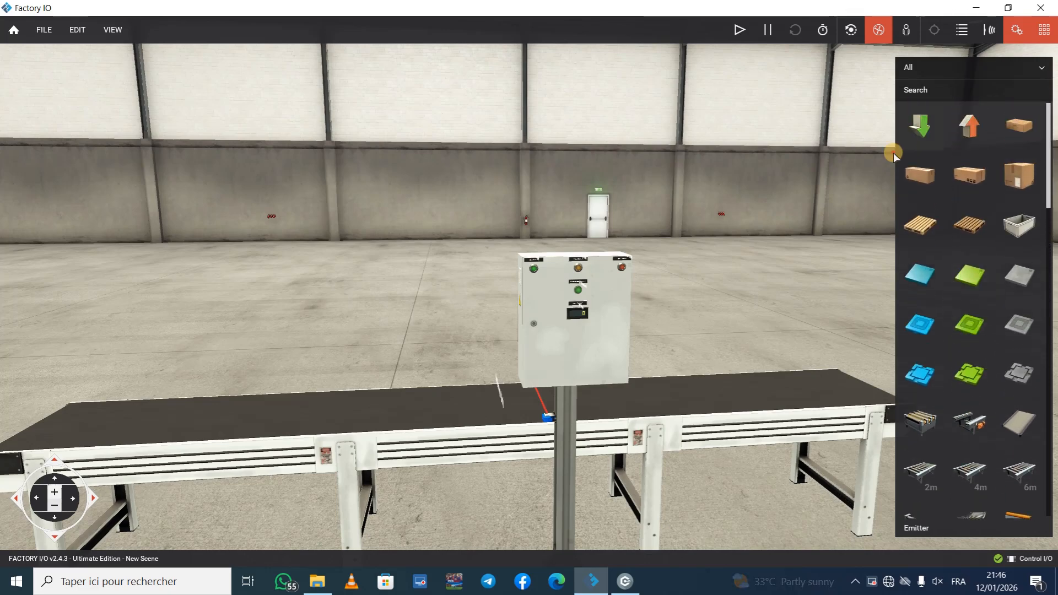
drag(919, 126, 164, 412)
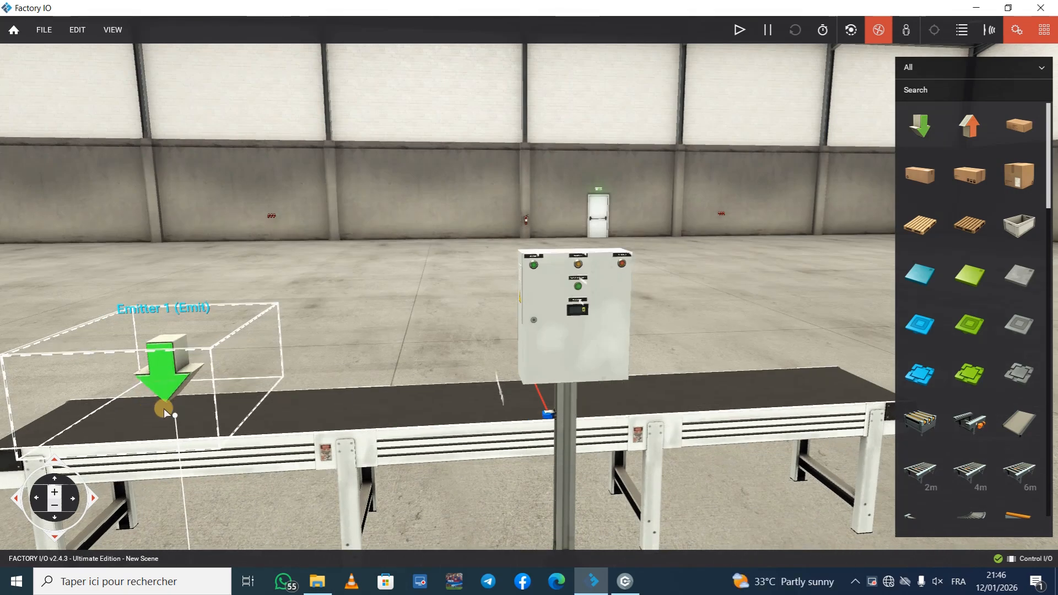
scroll(164, 409, down, 3)
drag(249, 355, 251, 354)
mouse_move(226, 352)
mouse_down()
mouse_move(238, 370)
mouse_move(228, 361)
mouse_up()
drag(969, 125, 764, 367)
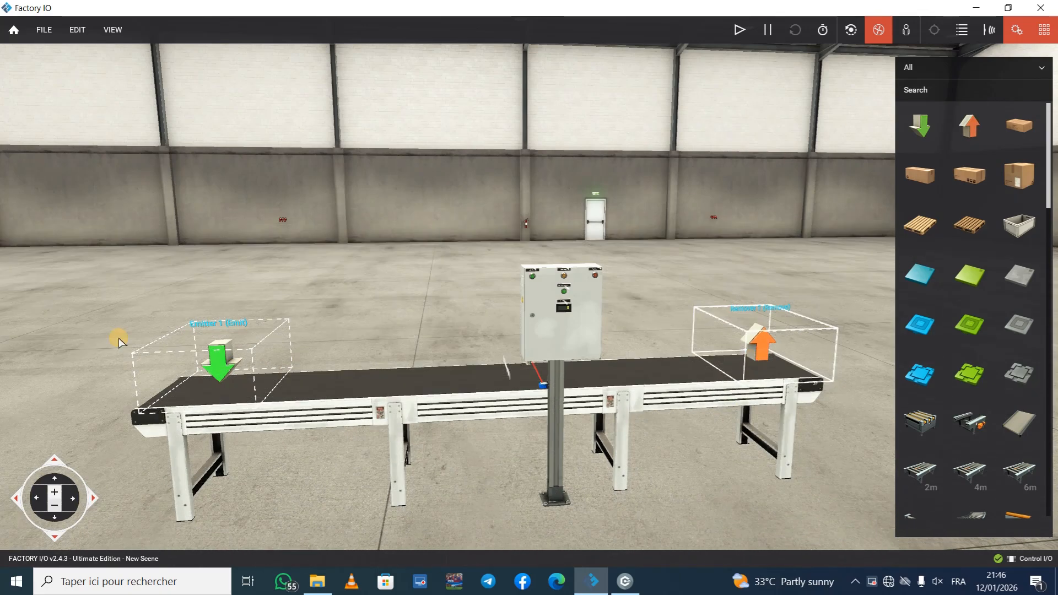
Step: Configure the emitter with no base and exclude Palletizing Box, so it emits only Box (S), Box (M) and Box (L)
right_click(228, 361)
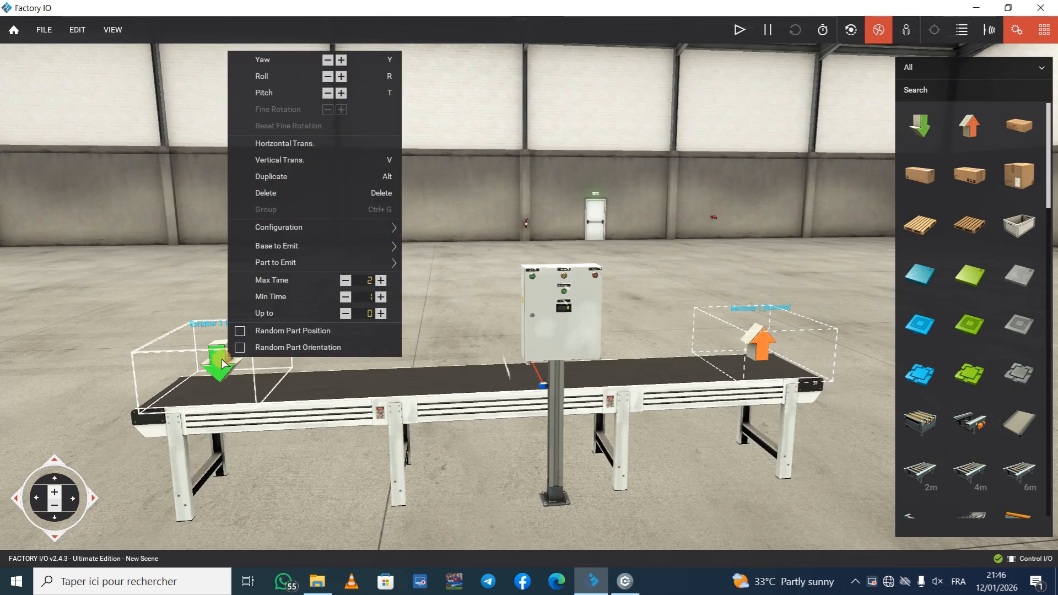
click(299, 226)
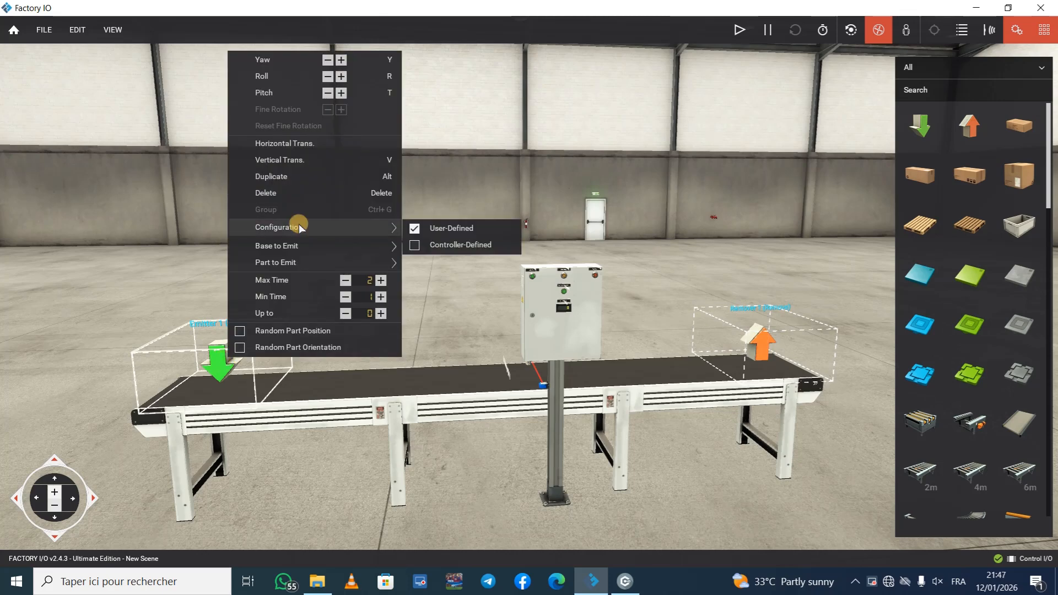
click(297, 246)
click(415, 247)
click(416, 264)
click(416, 263)
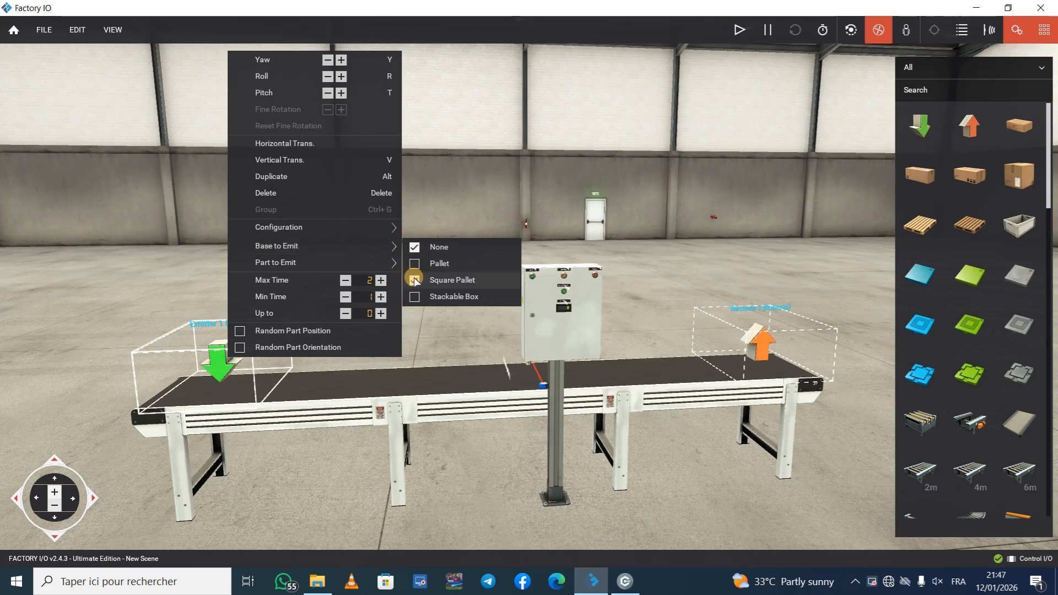
click(369, 263)
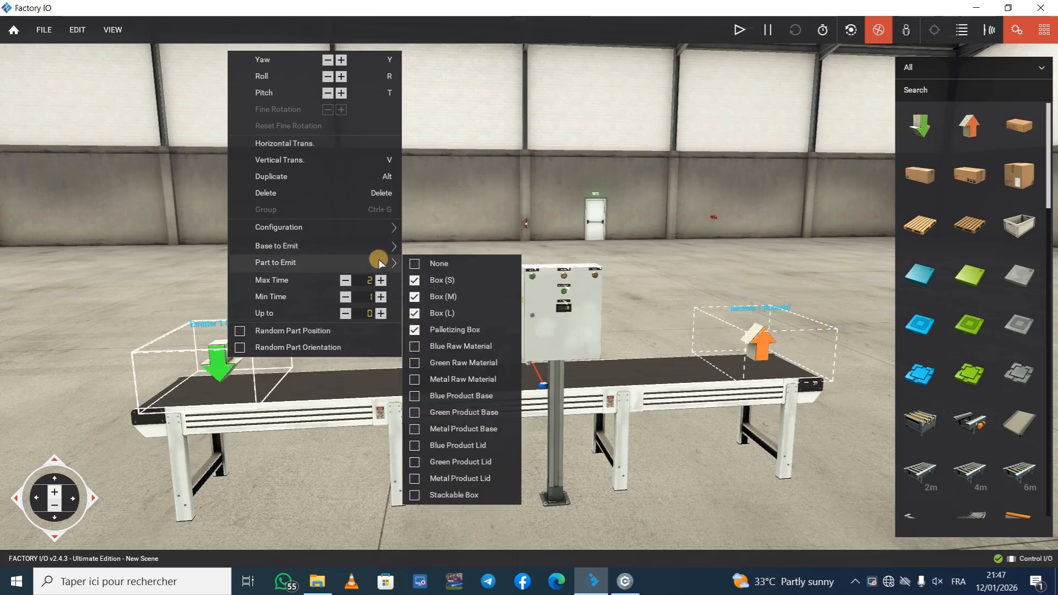
click(415, 279)
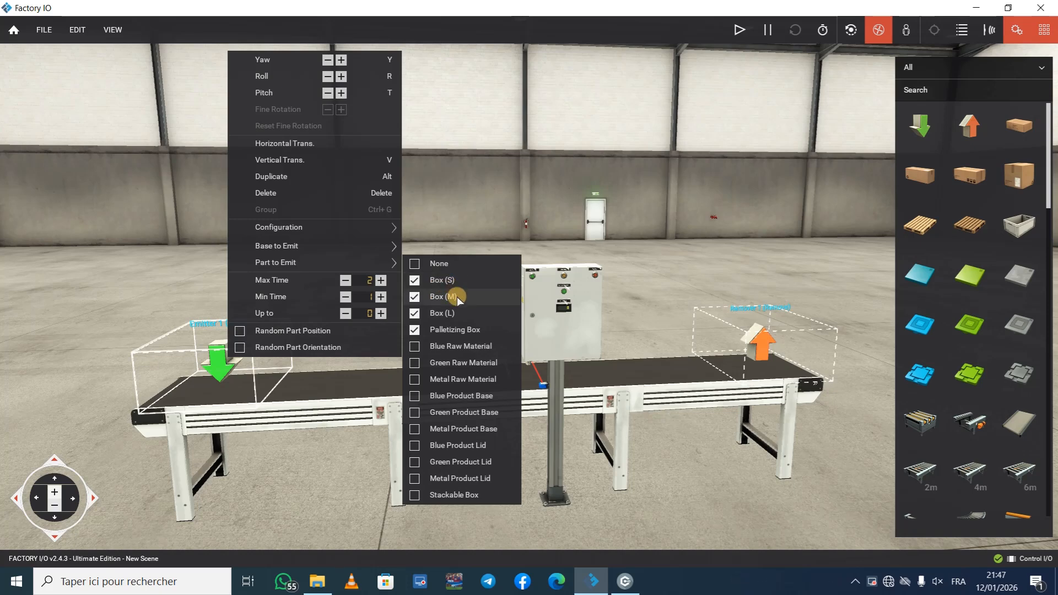
click(415, 330)
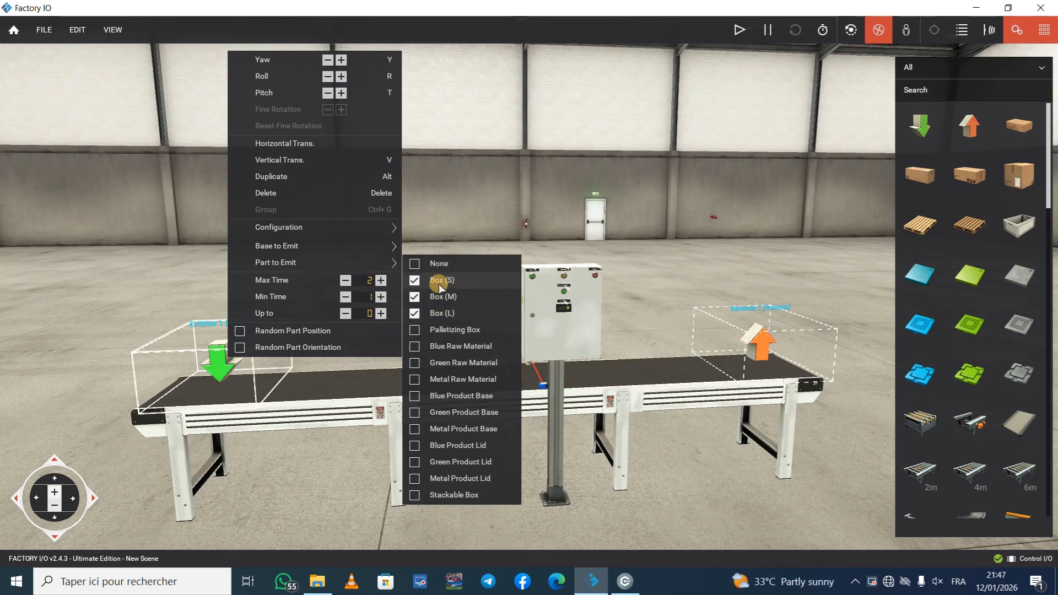
click(446, 209)
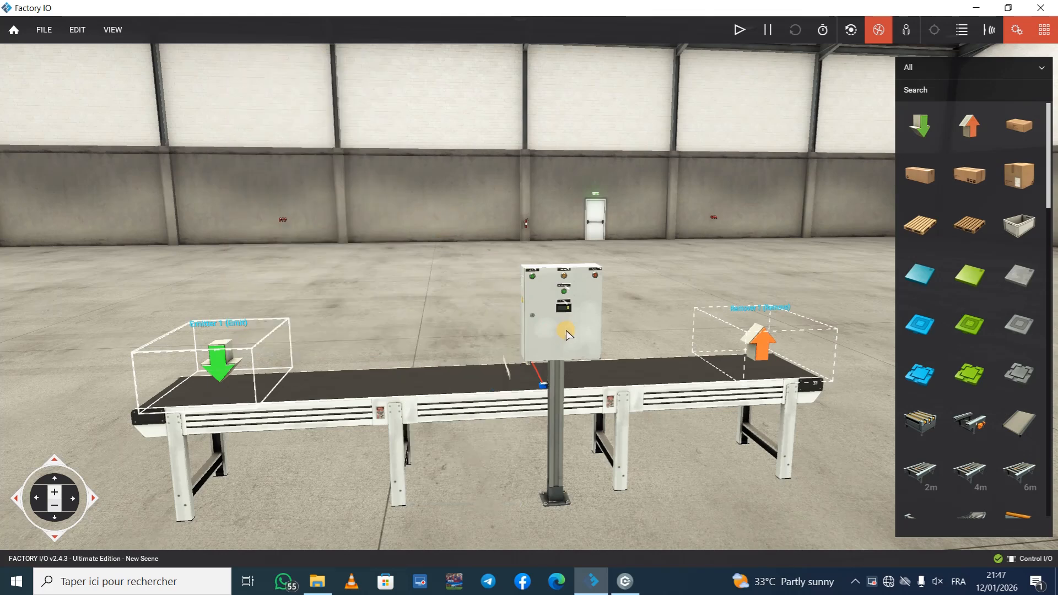
middle_drag(566, 330, 568, 329)
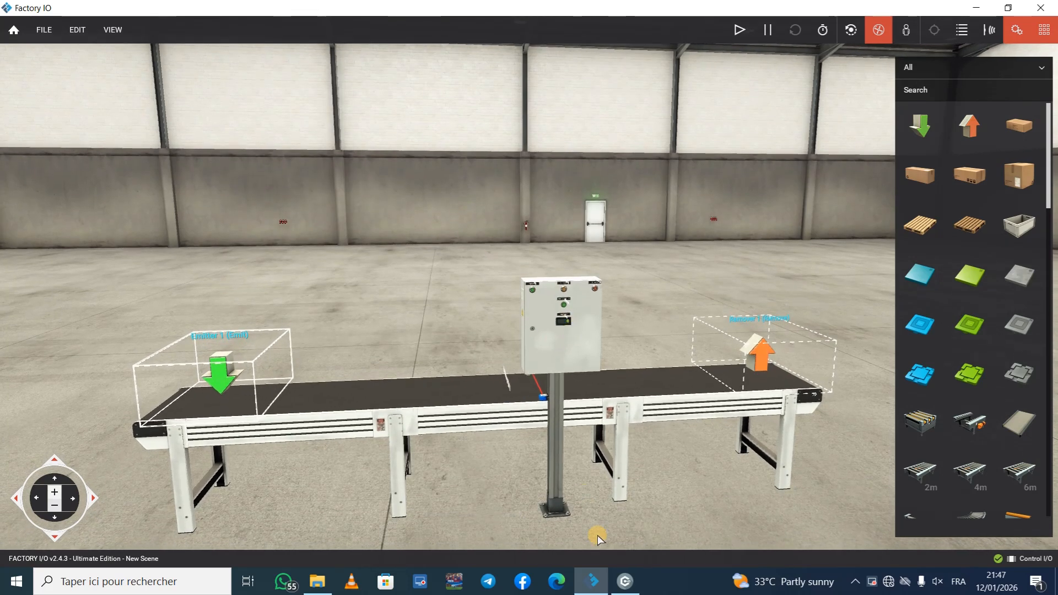
Step: Switch to Control I/O and add the Start Button 1 and Reset Button 1 tags, wired to the counter's CU and RESET inputs
click(625, 582)
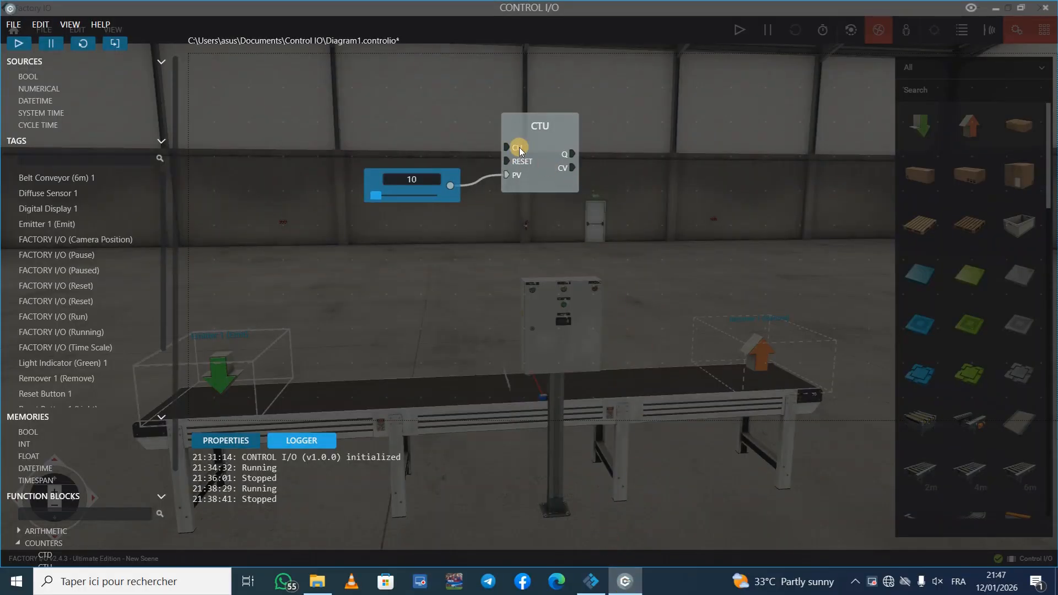
scroll(62, 275, down, 3)
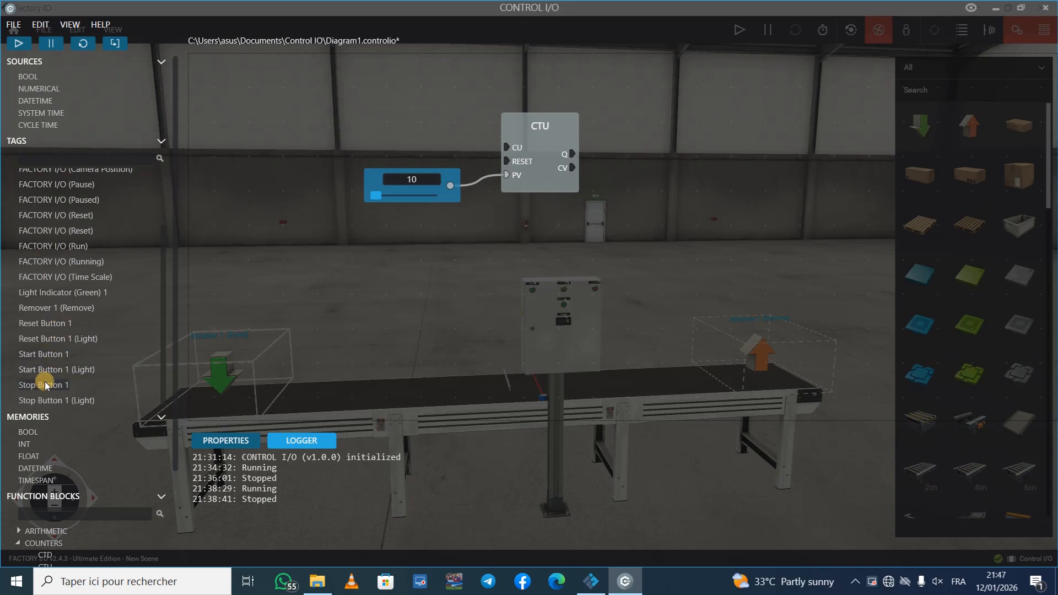
scroll(42, 270, down, 3)
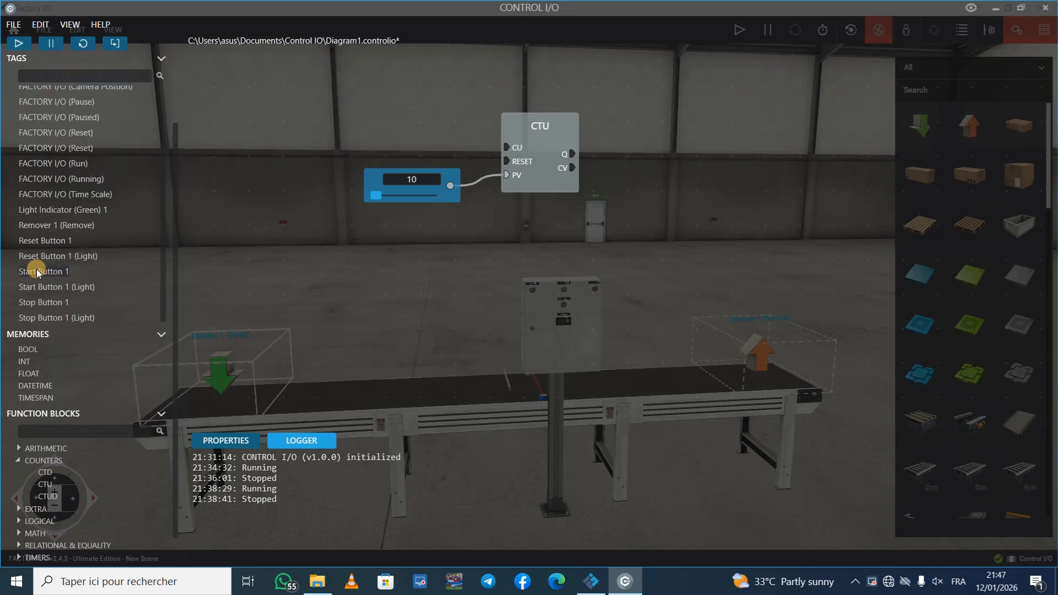
drag(38, 271, 452, 146)
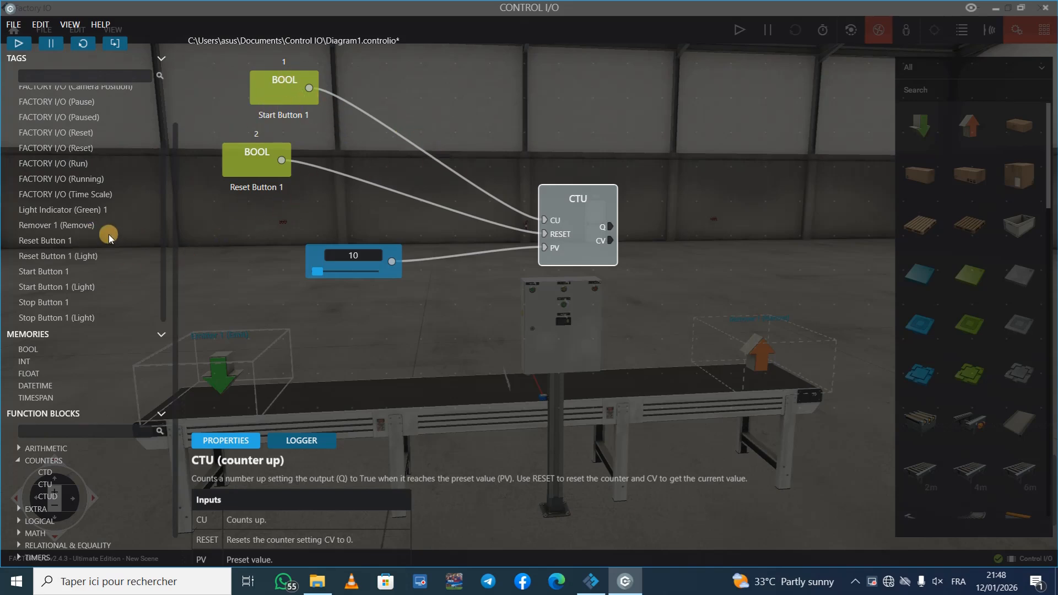
Step: Add the Belt Conveyor (6m) 1 tag to the diagram and delete the wire between Start Button 1 and the counter's CU input
scroll(78, 251, up, 3)
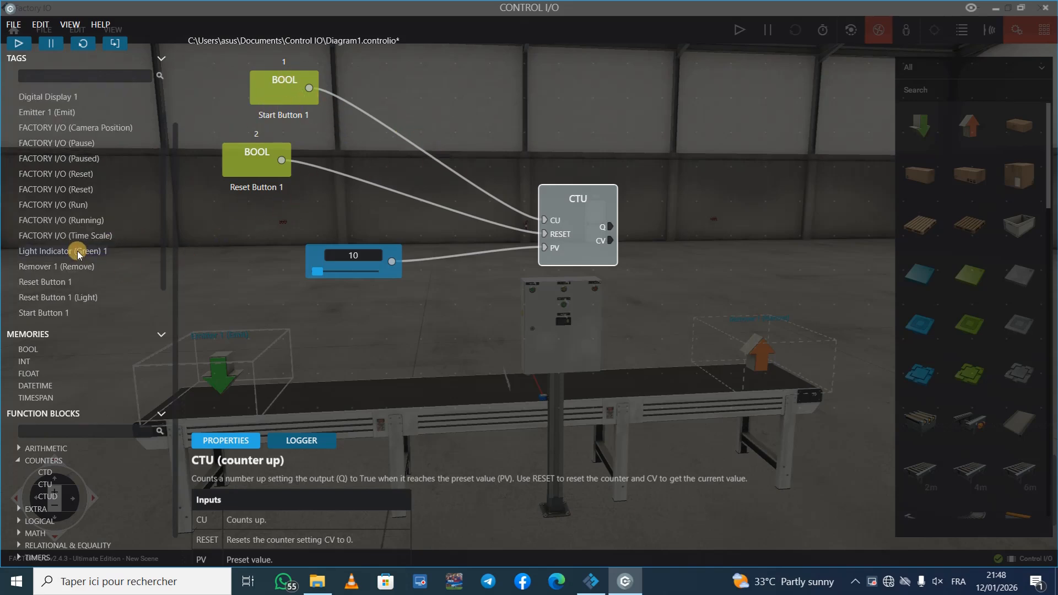
drag(296, 104, 574, 96)
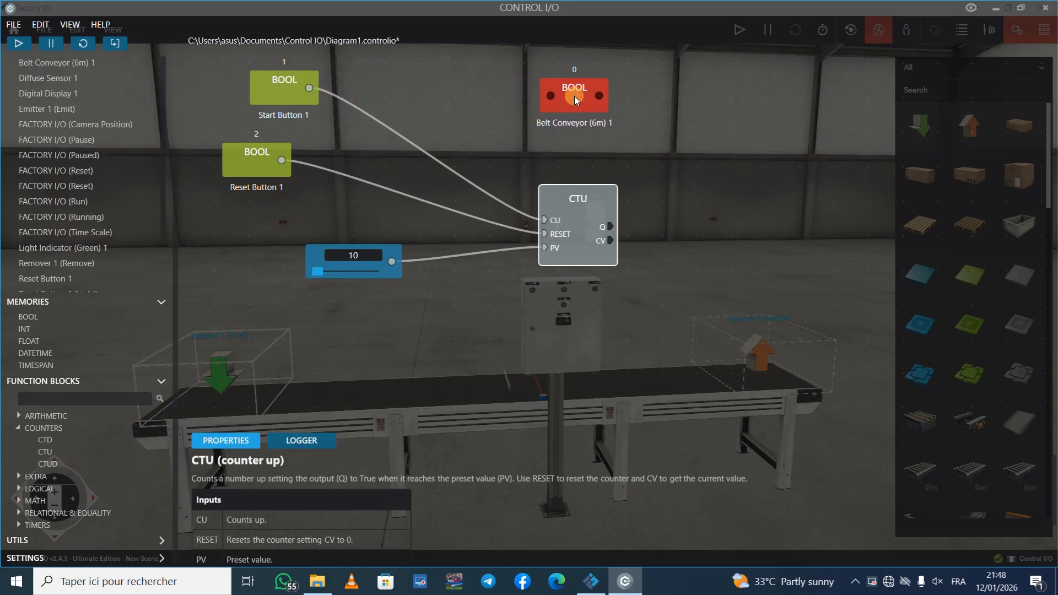
click(410, 146)
key(Delete)
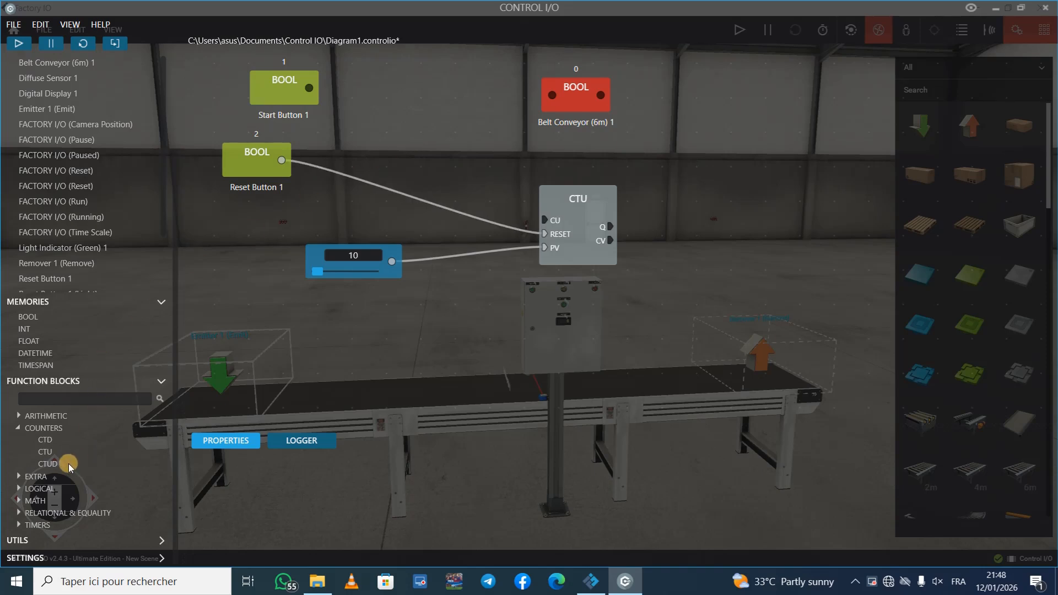
Step: Add an RS logic block before the belt conveyor tag and wire Start Button 1 to its SET input
click(57, 490)
drag(42, 485, 449, 90)
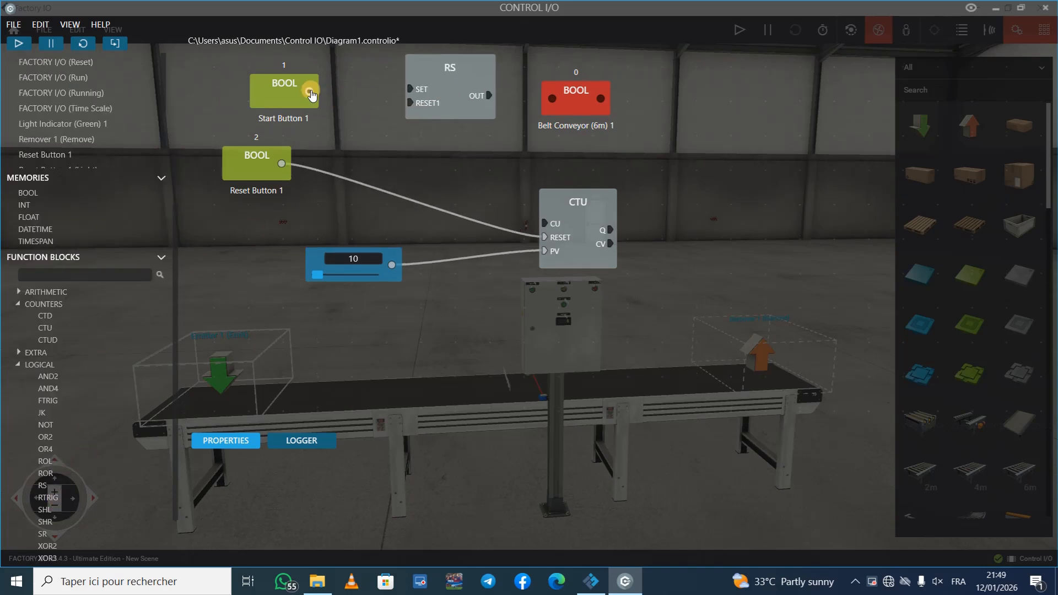
drag(309, 92, 325, 62)
middle_drag(207, 160, 312, 208)
drag(425, 68, 376, 159)
scroll(386, 263, down, 3)
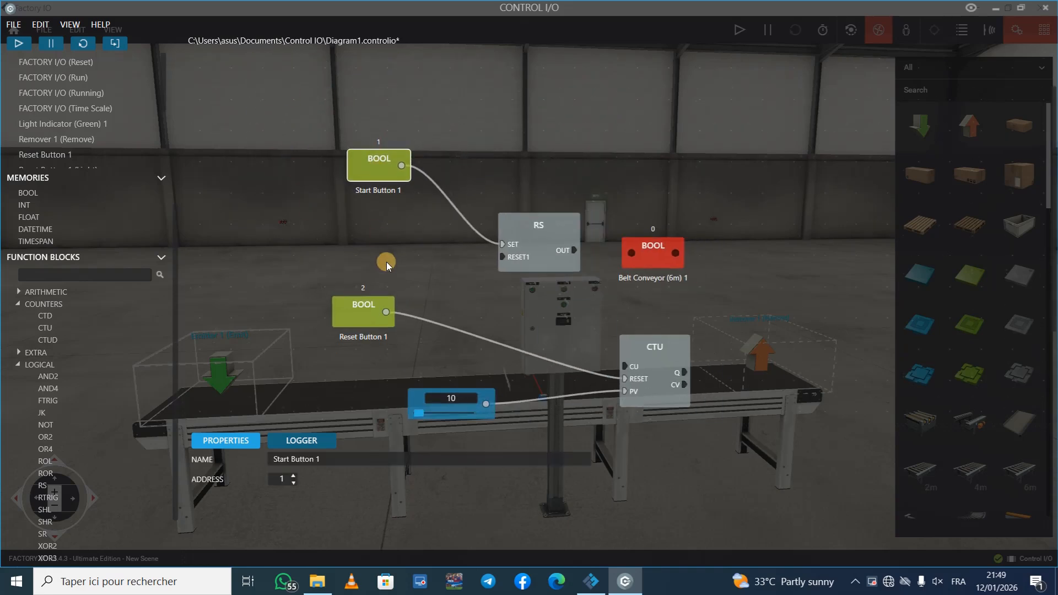
Step: Add Stop Button 1 and a NOT block, and wire the button through NOT to the RS block's RESET1 input
drag(49, 425, 479, 256)
scroll(83, 276, up, 5)
drag(40, 385, 399, 247)
drag(385, 181, 336, 180)
drag(364, 308, 448, 347)
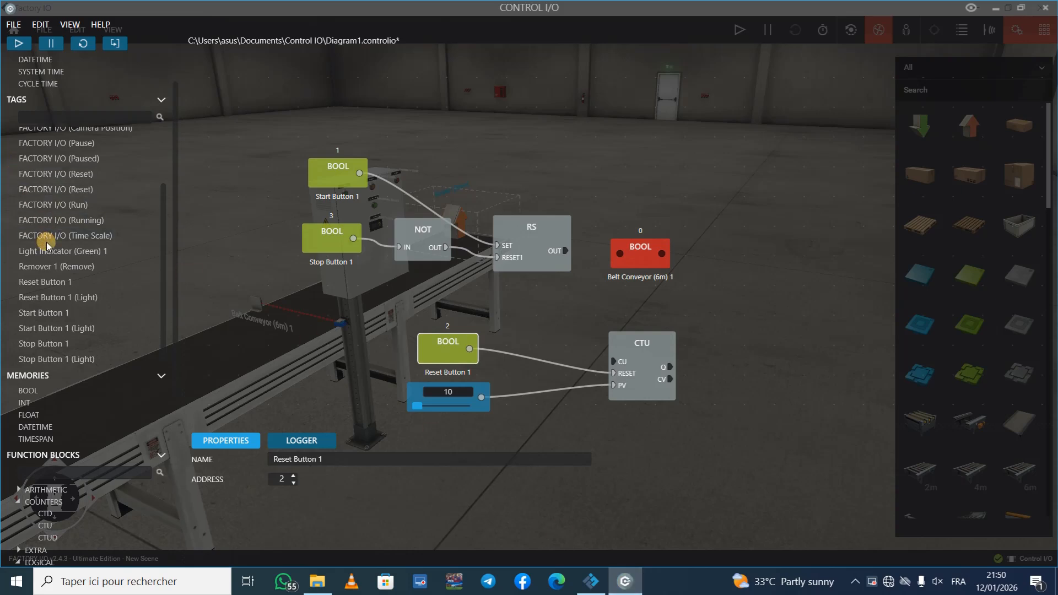
Step: Wire a Diffuse Sensor 1 tag to the counter's CU input and the RS output to Belt Conveyor (6m) 1
scroll(43, 237, up, 3)
drag(238, 236, 590, 347)
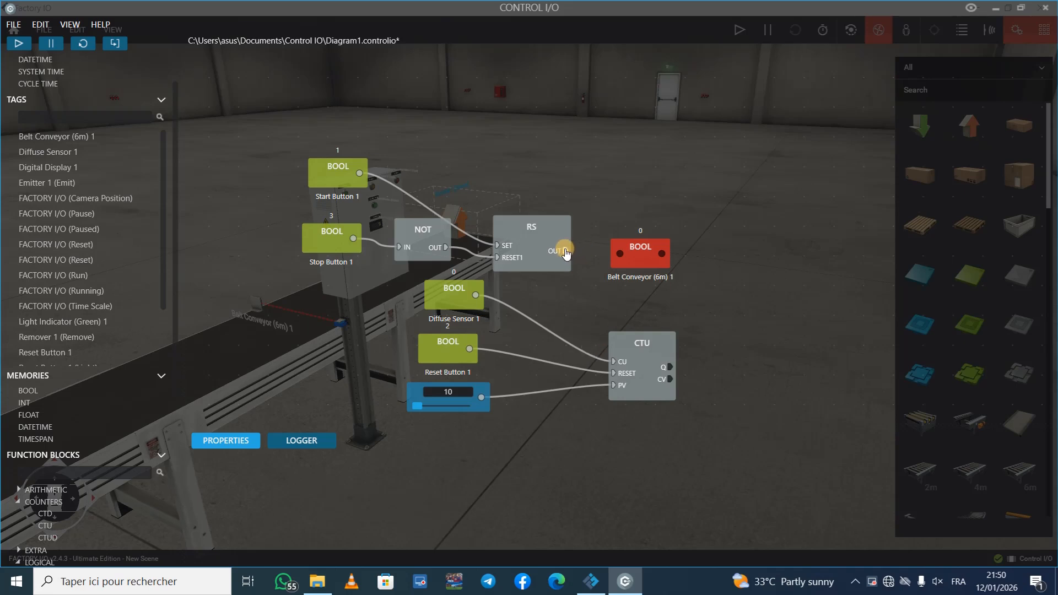
drag(566, 253, 613, 249)
click(335, 401)
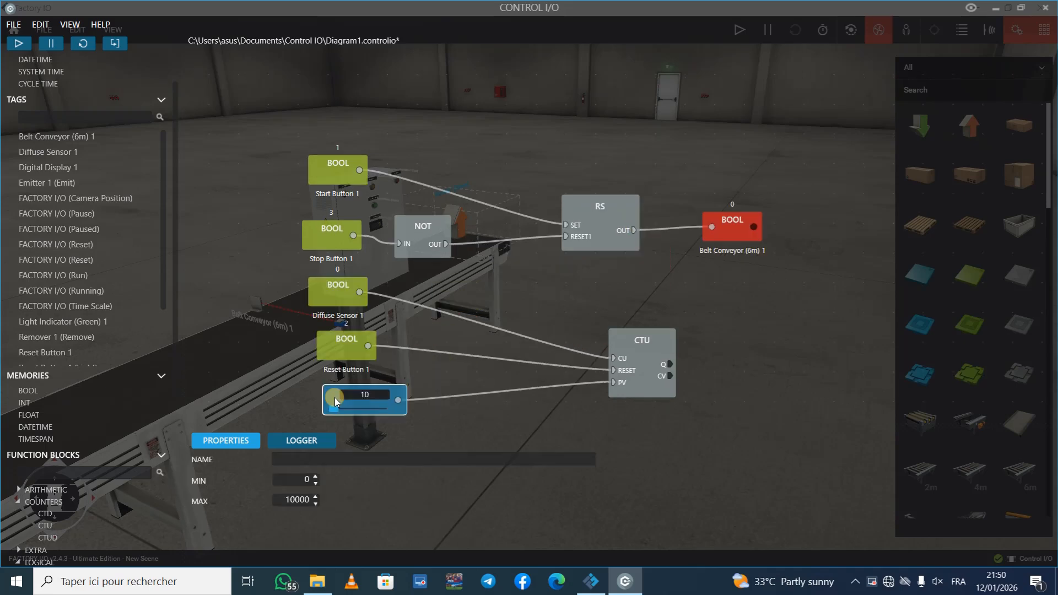
Step: Make room beside the counter, add the Digital Display 1 tag there, and wire the counter's CV output to it
drag(620, 359, 602, 361)
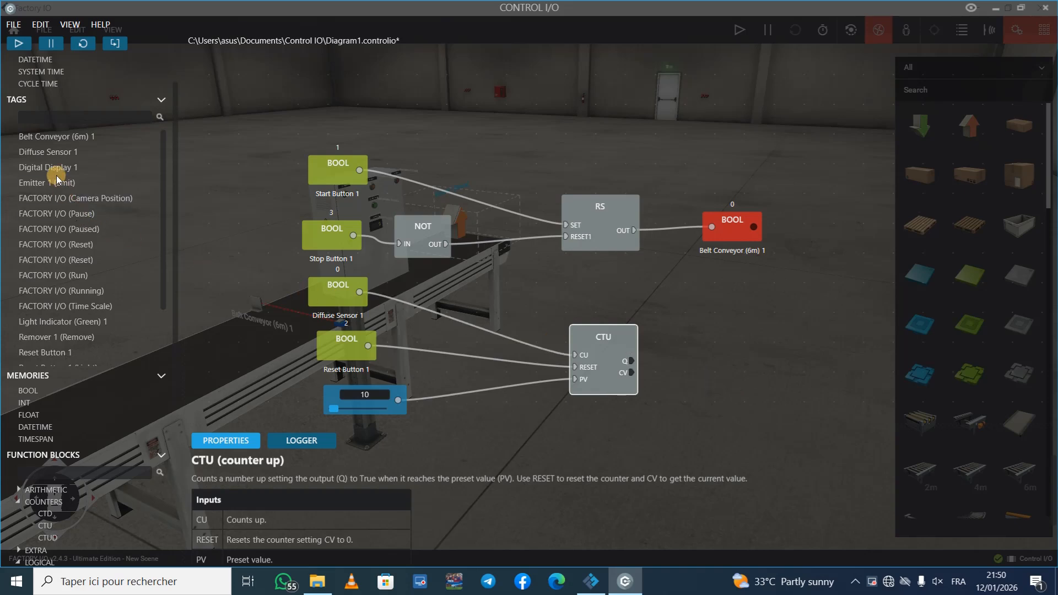
drag(56, 172, 721, 393)
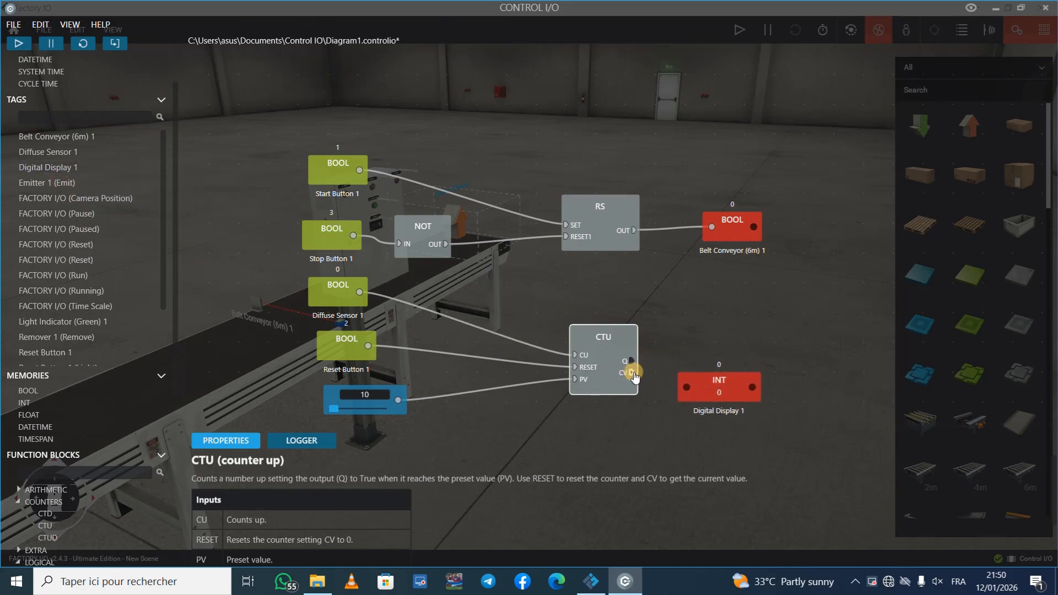
drag(631, 373, 666, 390)
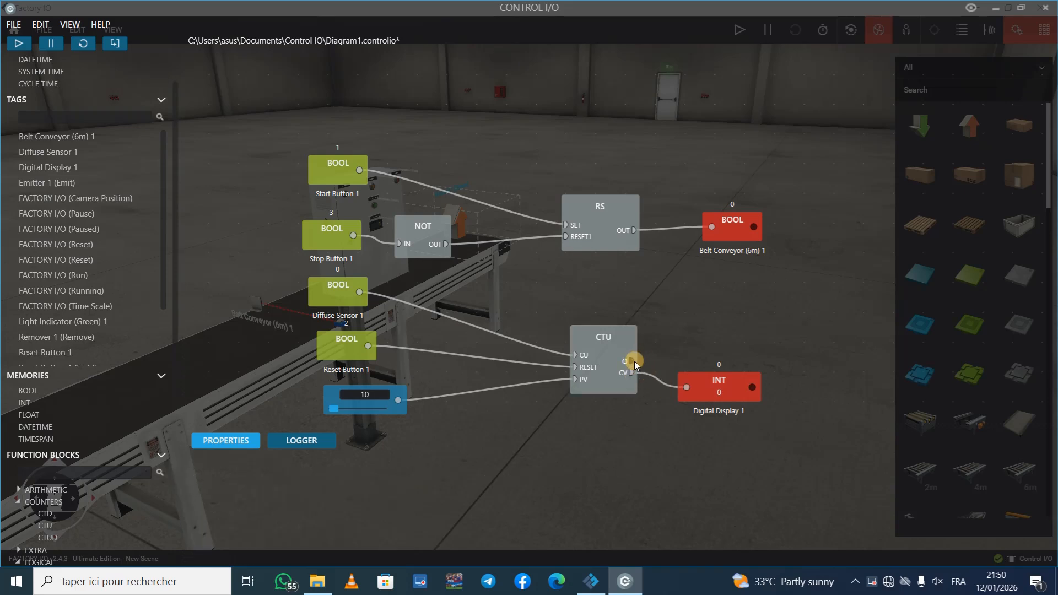
Step: Replace the NOT-to-RESET1 wire with an OR2 block that feeds RESET1 from the NOT output and the counter's Q output
drag(403, 218, 433, 219)
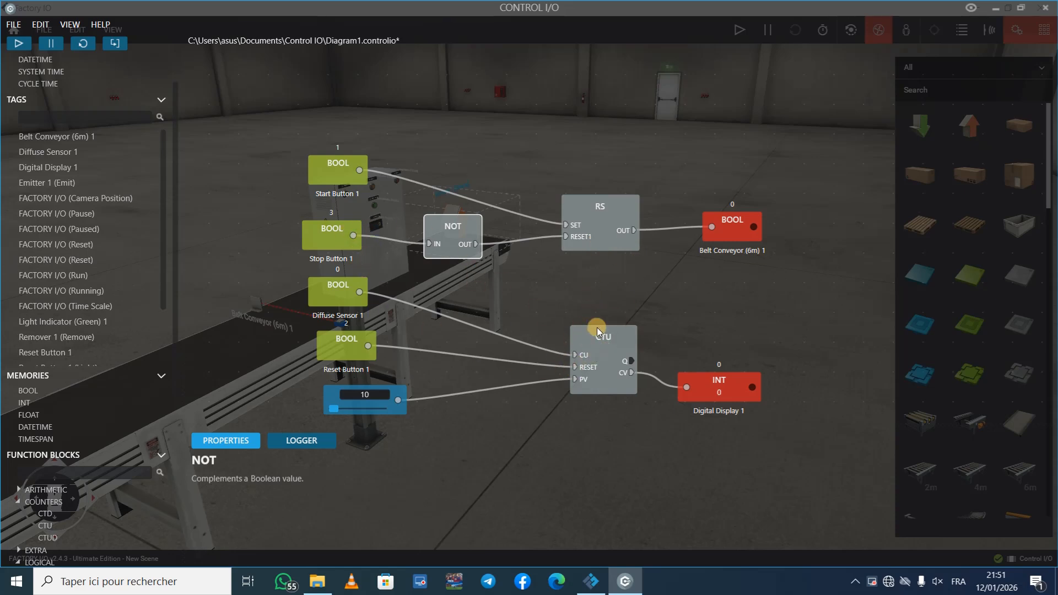
click(524, 238)
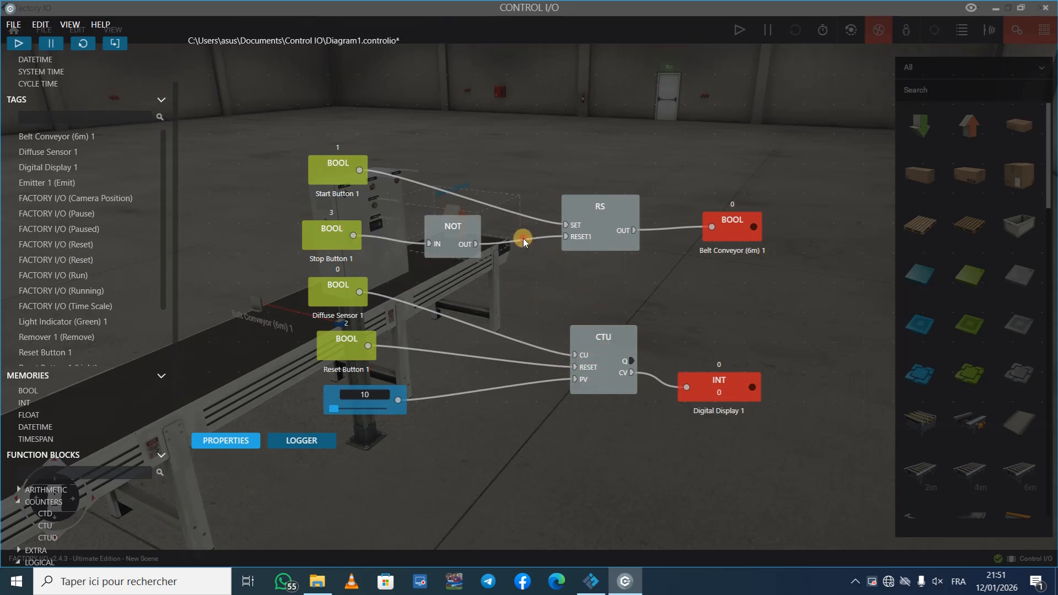
key(Delete)
scroll(104, 373, down, 4)
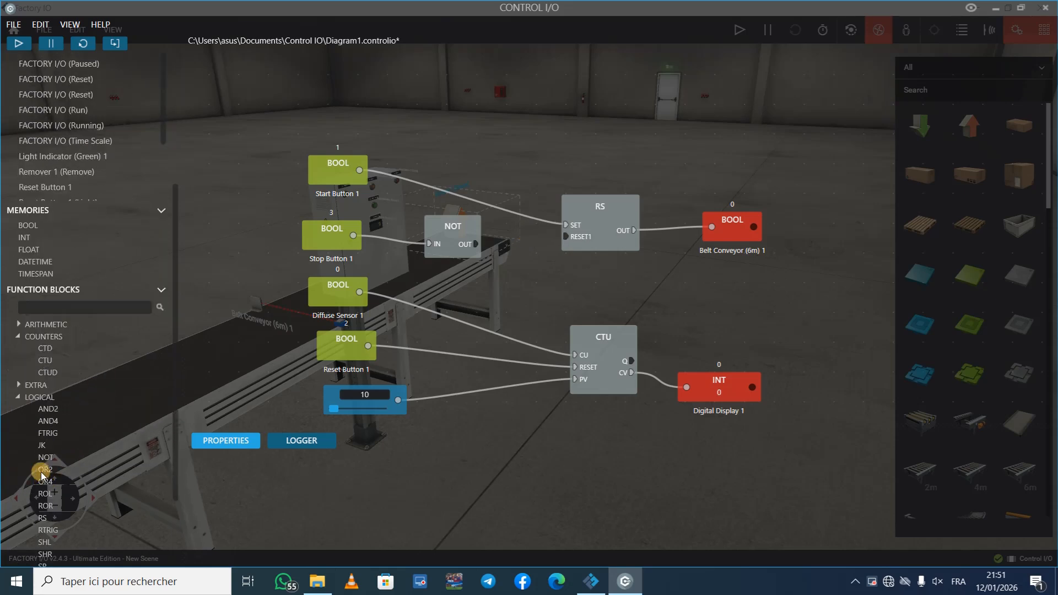
drag(42, 470, 537, 256)
drag(476, 244, 627, 337)
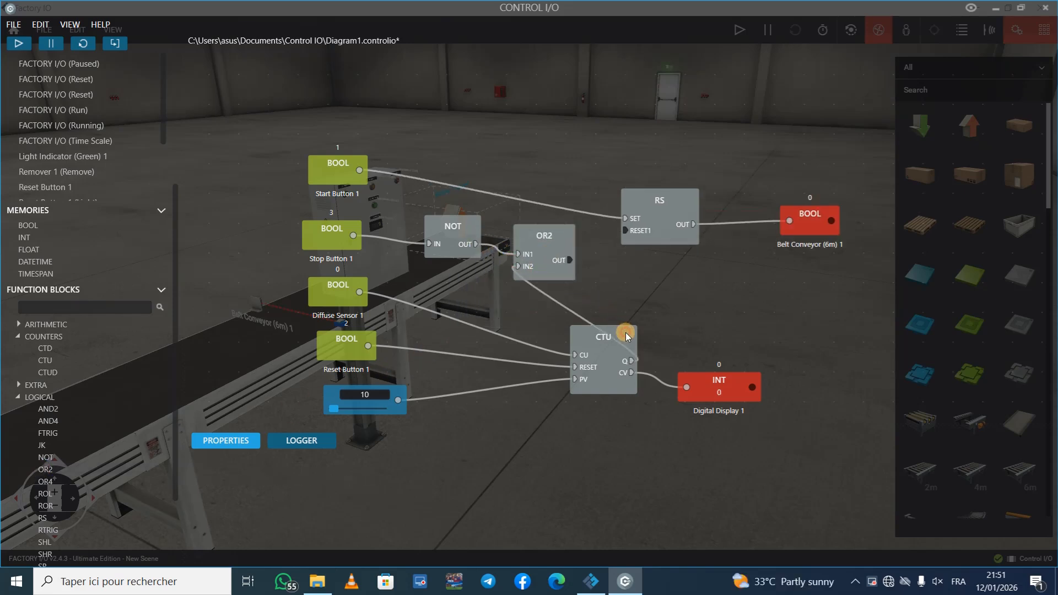
drag(569, 260, 610, 247)
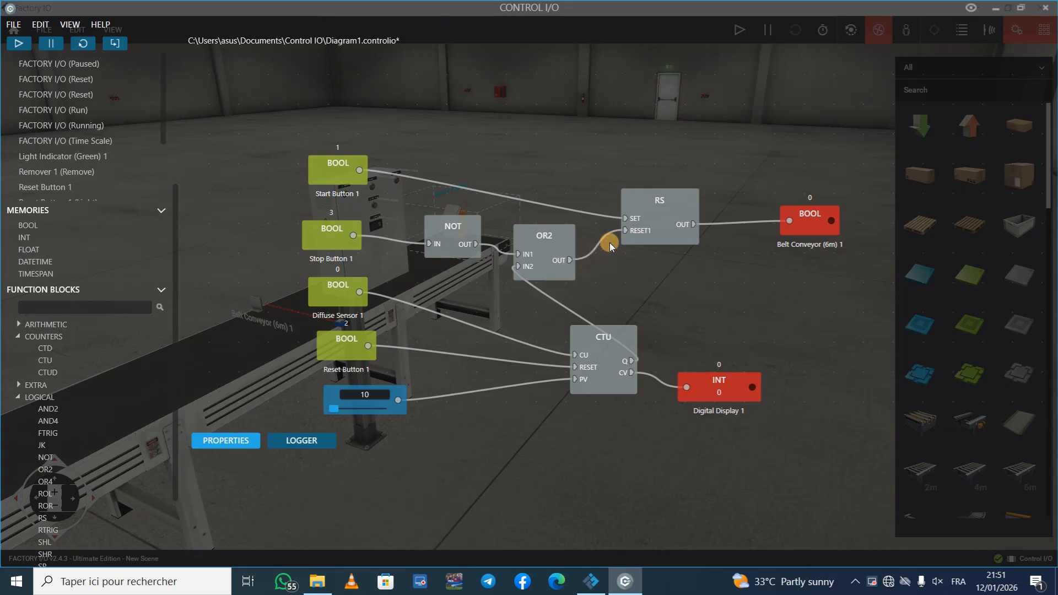
drag(721, 391, 822, 366)
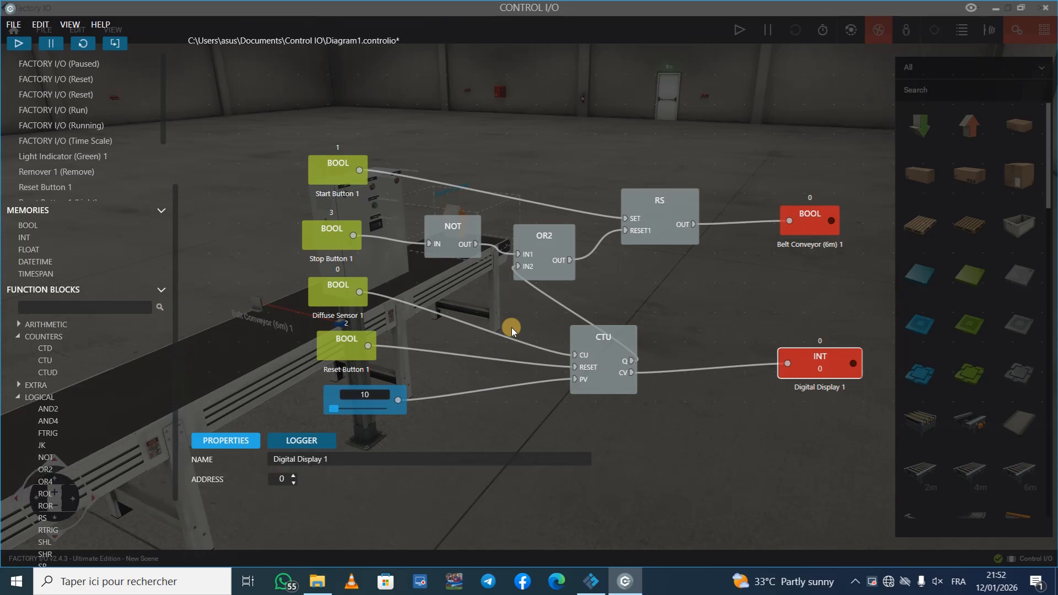
Step: Test-run the control diagram, switch to Factory IO to check the scene, and stop the simulation
click(23, 44)
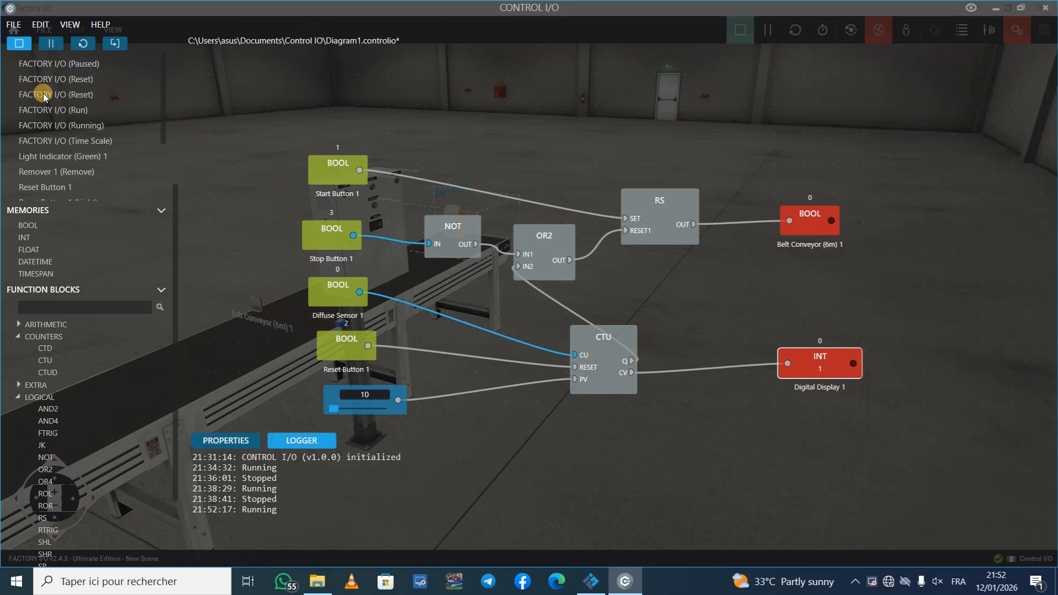
click(591, 581)
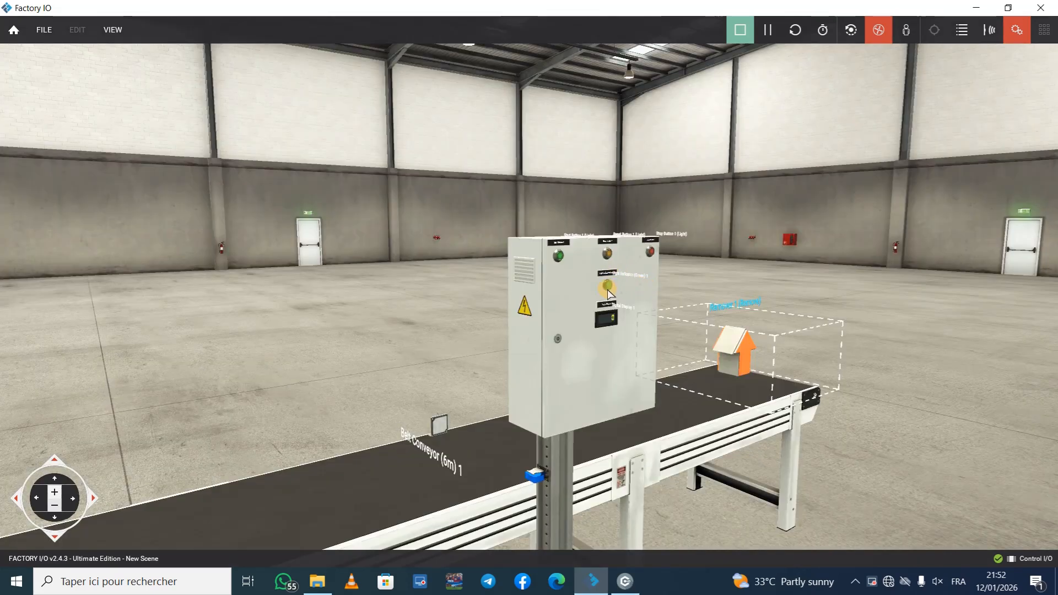
click(740, 30)
Step: In Control I/O, add the Light Indicator (Green) 1 tag and wire it to the output of Belt Conveyor (6m) 1
click(617, 573)
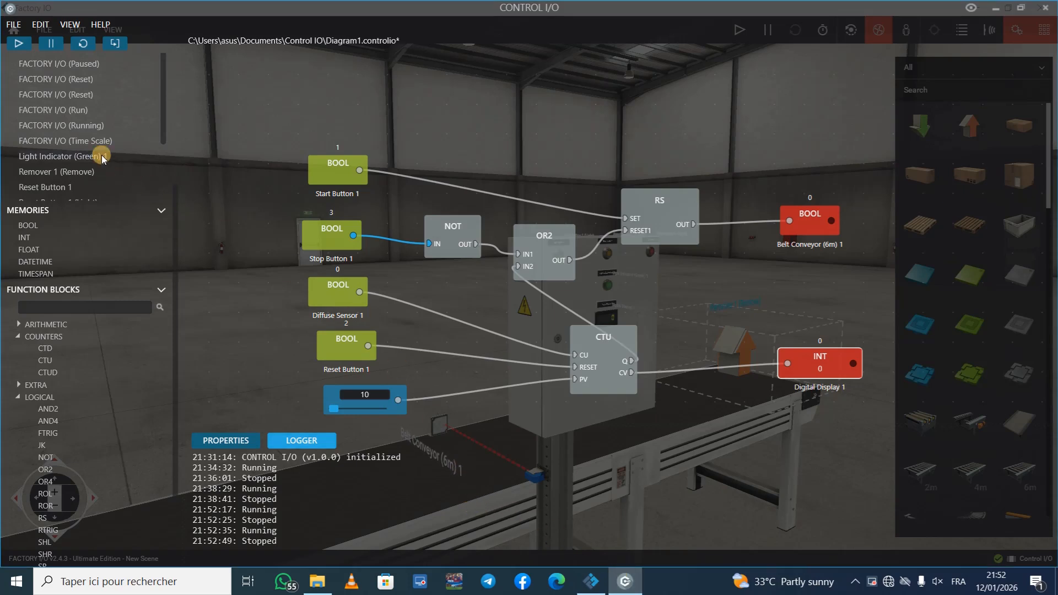
drag(70, 159, 867, 215)
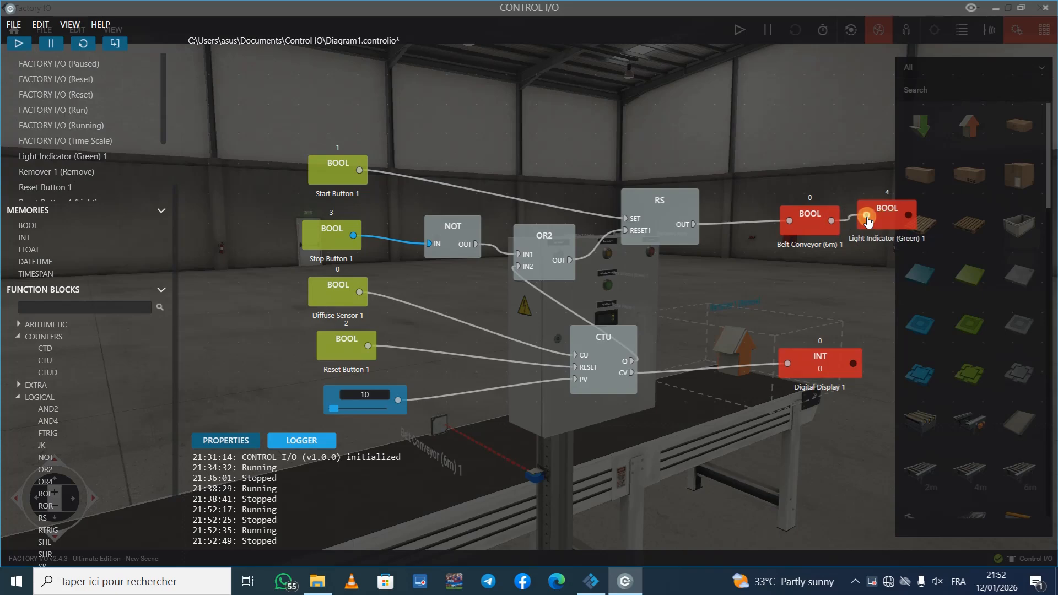
click(590, 581)
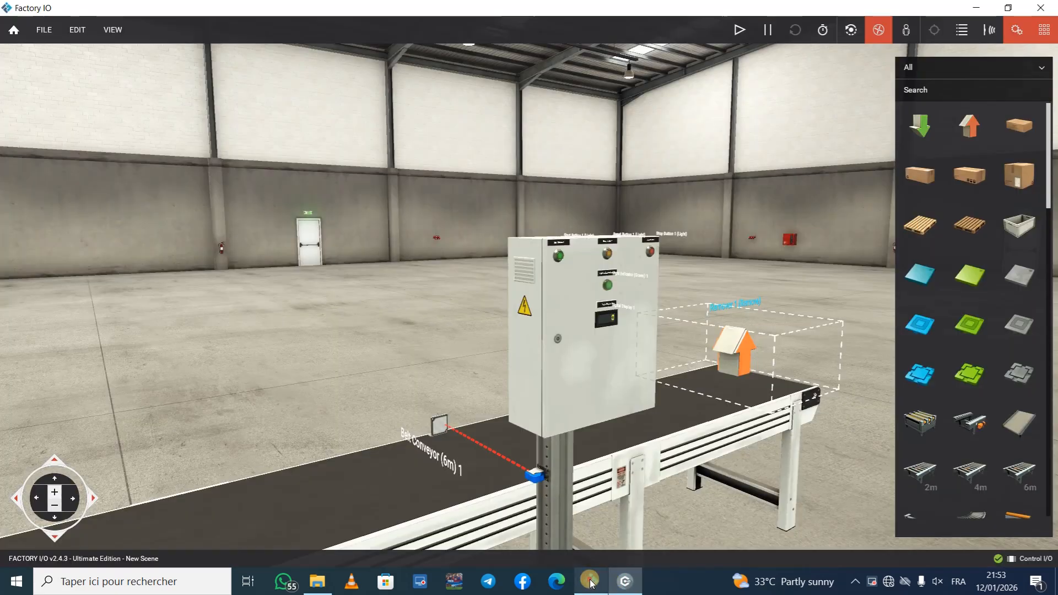
click(624, 581)
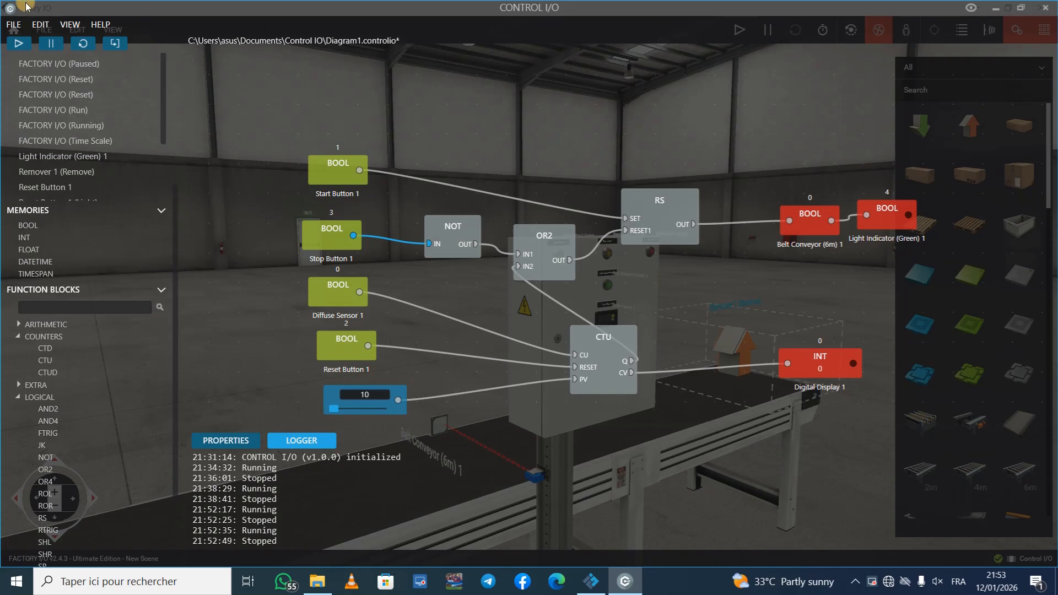
Step: Run the control diagram, switch to Factory IO, and restart the scene simulation with the control panel shown up close
click(15, 45)
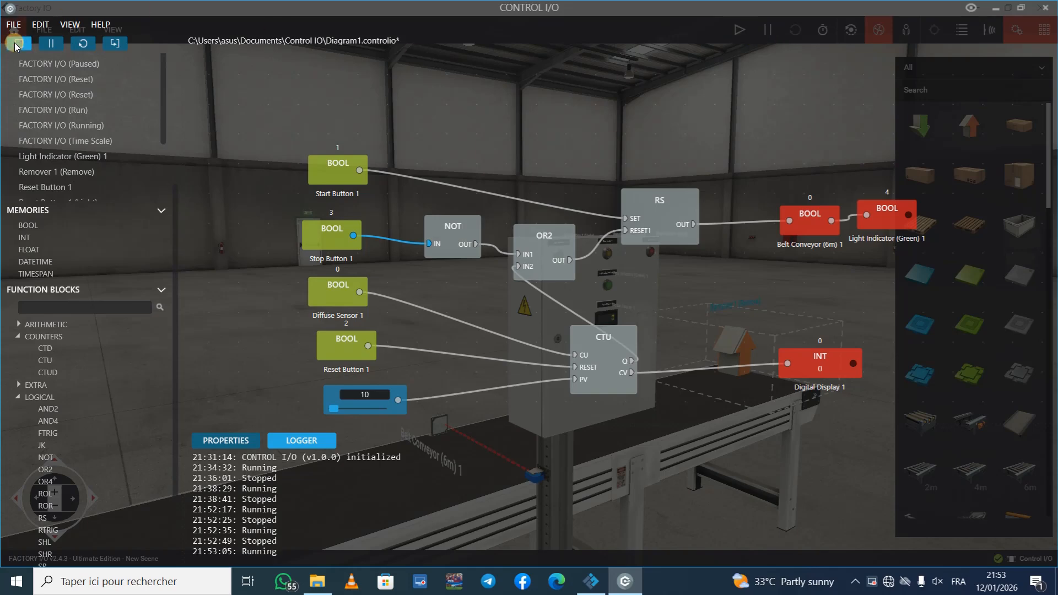
click(590, 582)
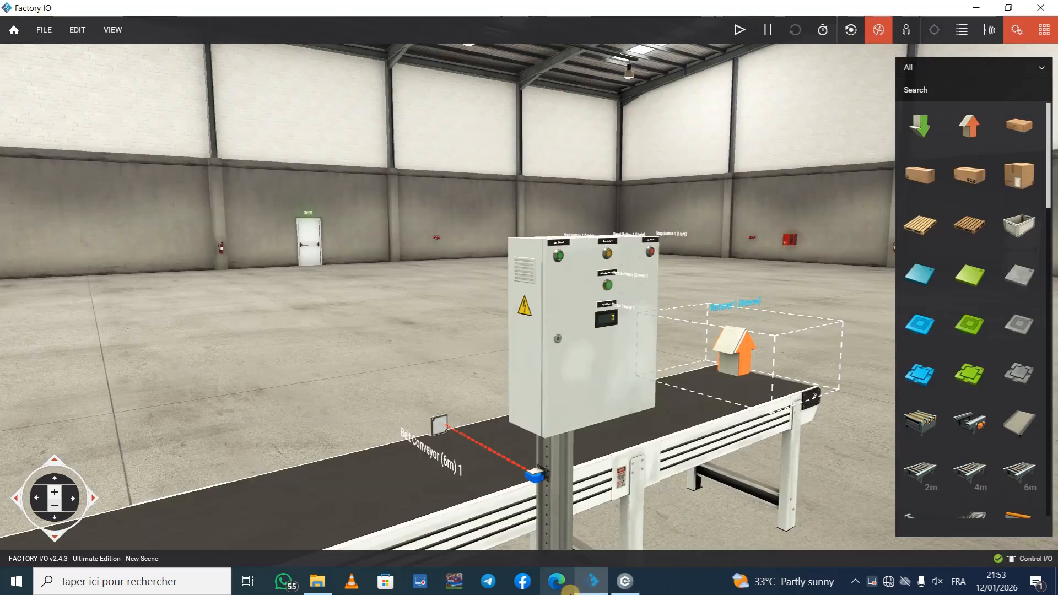
click(746, 35)
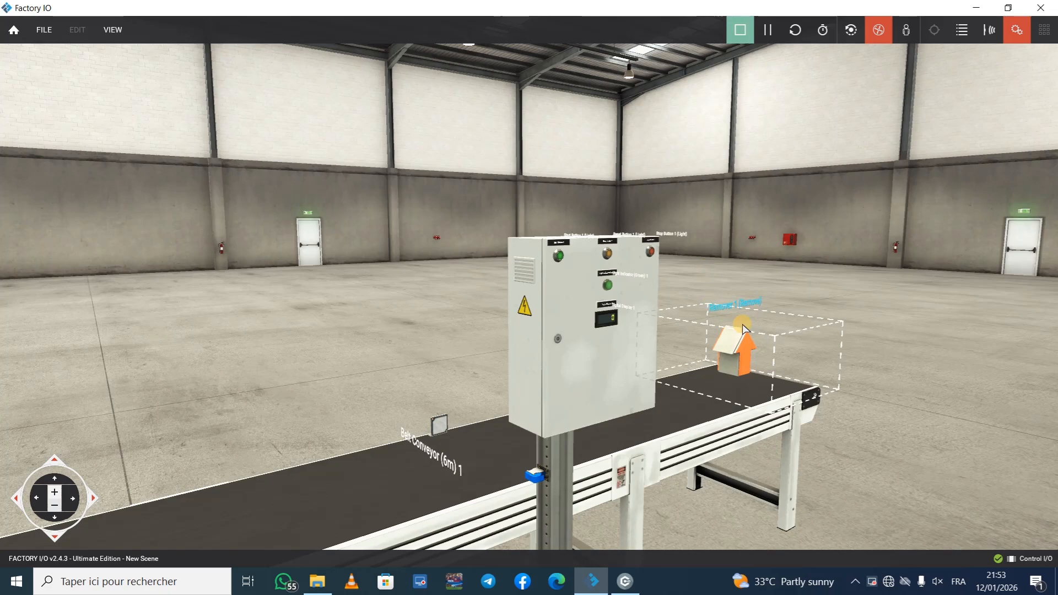
right_drag(743, 324, 528, 292)
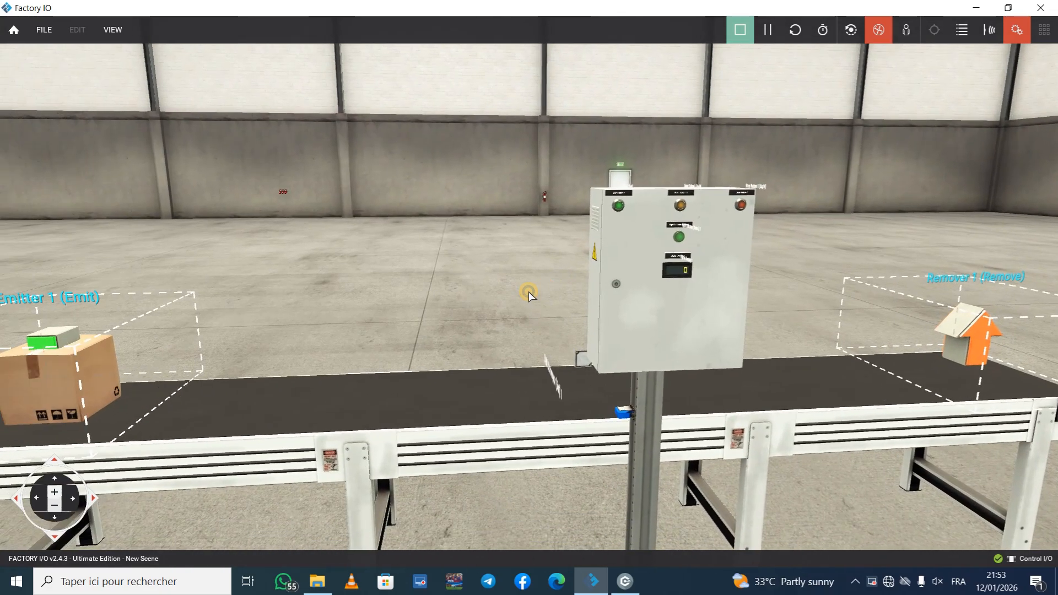
click(740, 30)
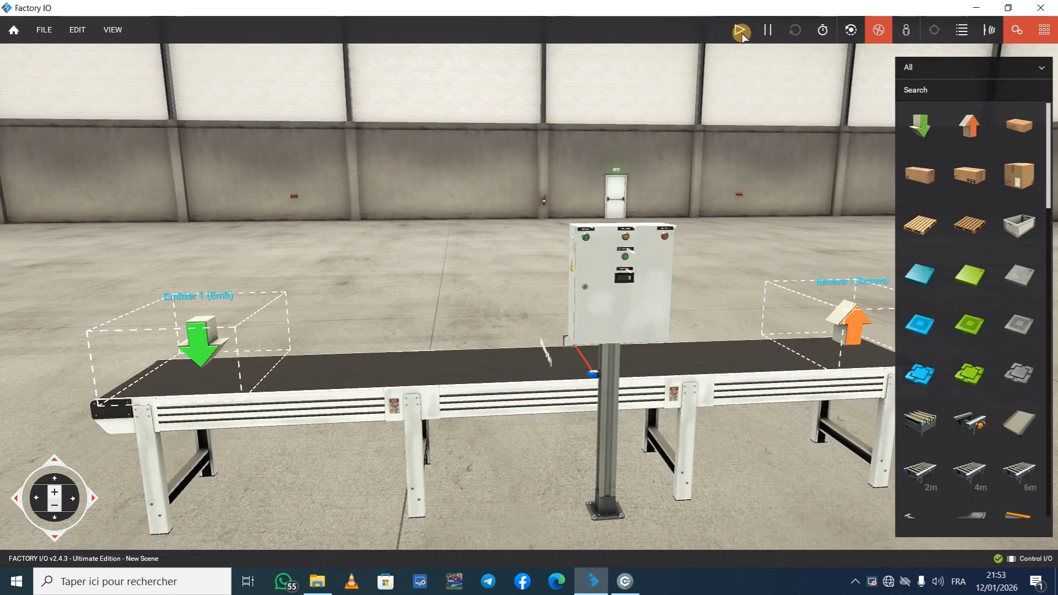
click(740, 29)
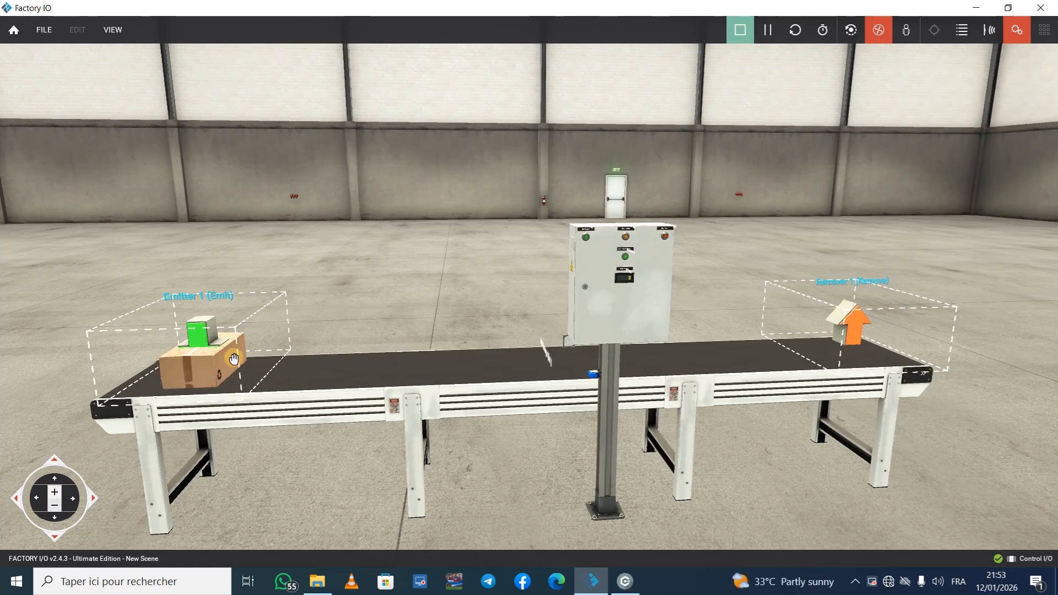
scroll(564, 318, up, 5)
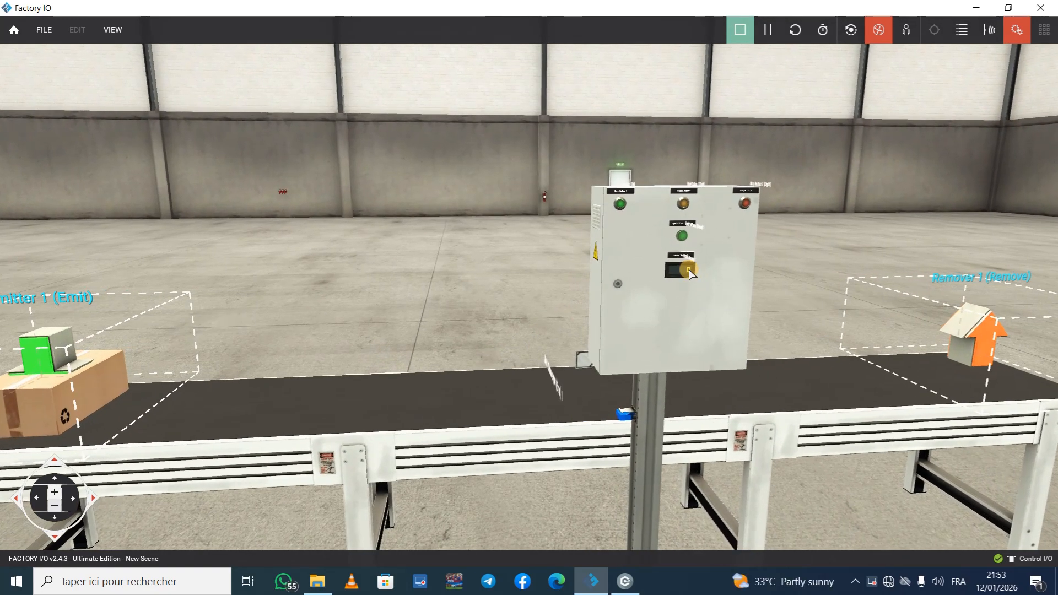
scroll(751, 268, up, 3)
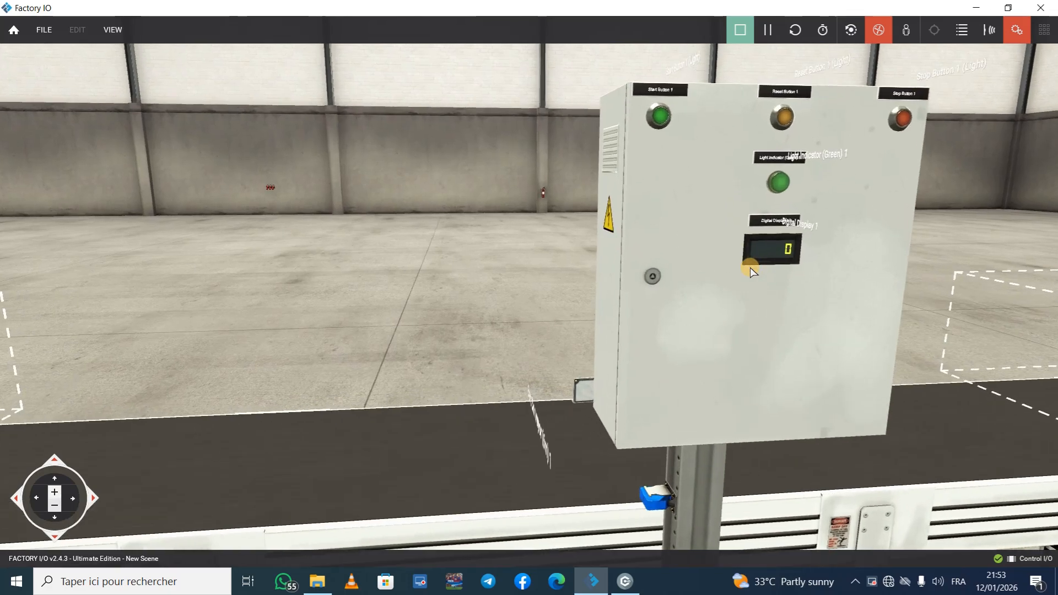
Step: Start the conveyor with Start Button 1 on the control panel and bring the Digital Display close enough to read
middle_drag(750, 269, 623, 243)
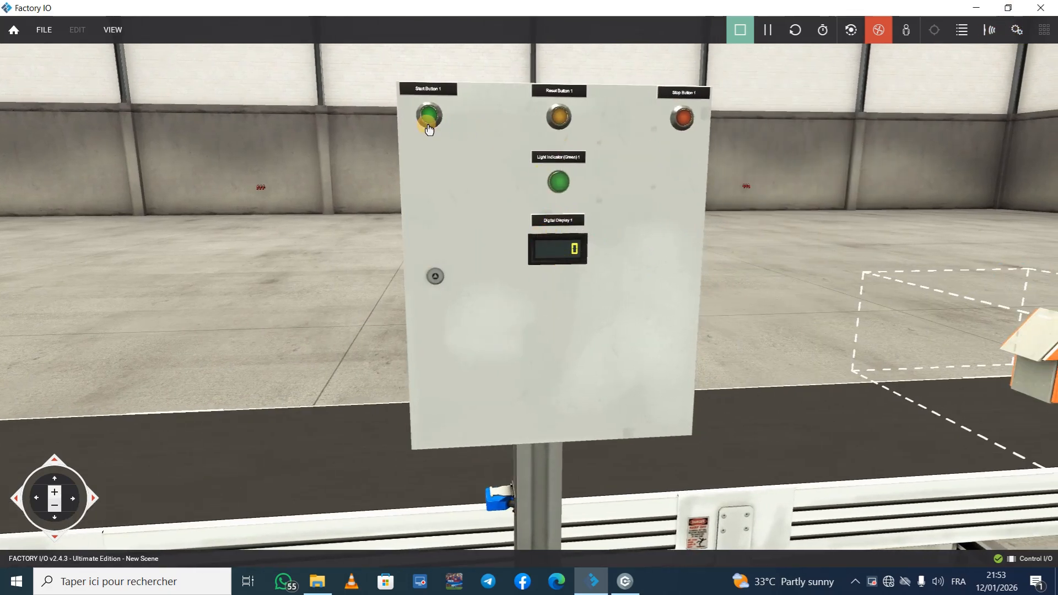
scroll(429, 111, down, 5)
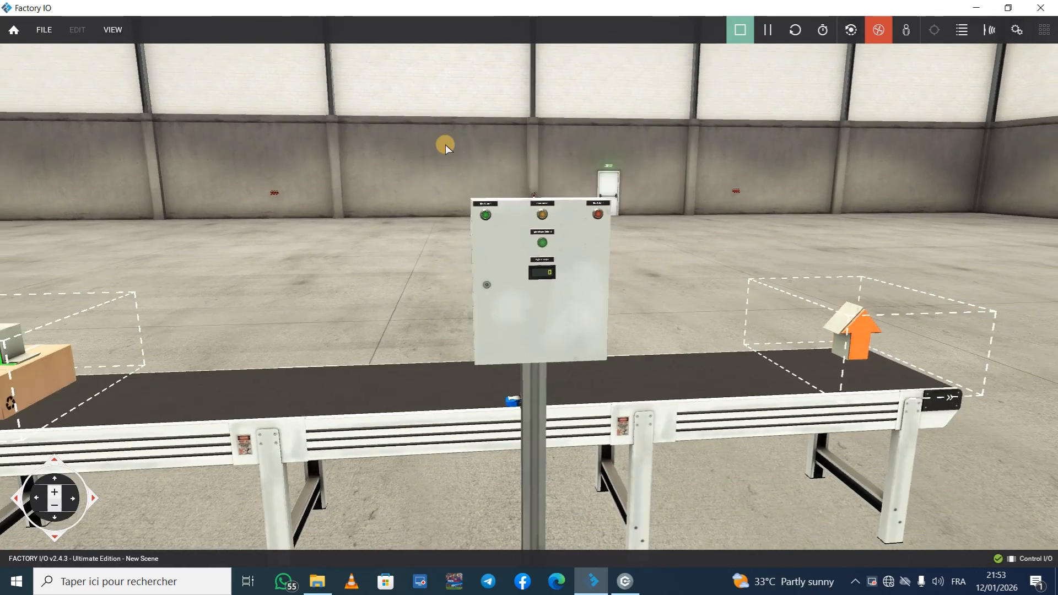
click(489, 220)
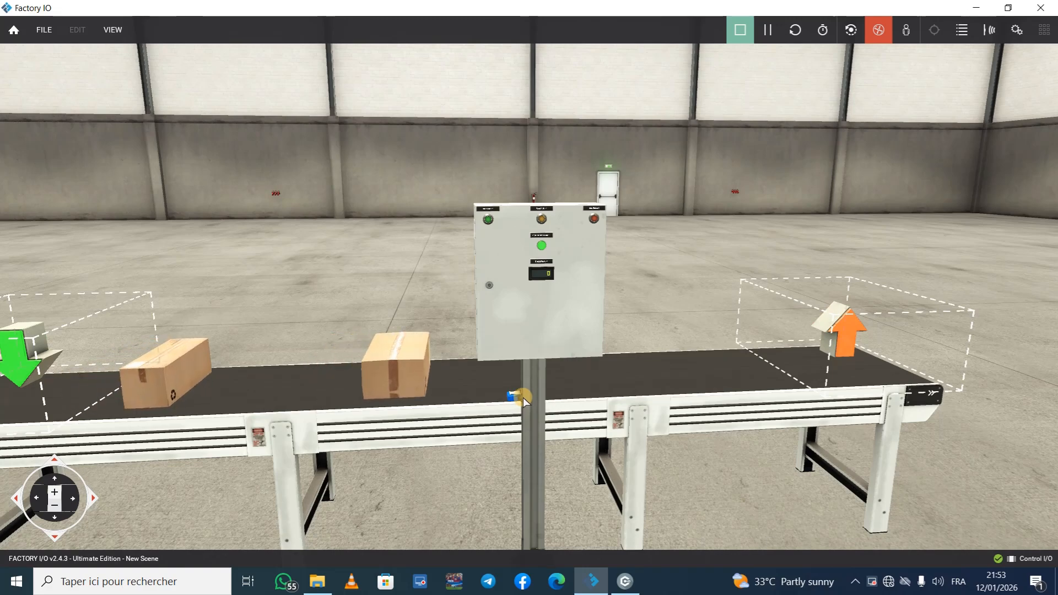
scroll(551, 275, up, 3)
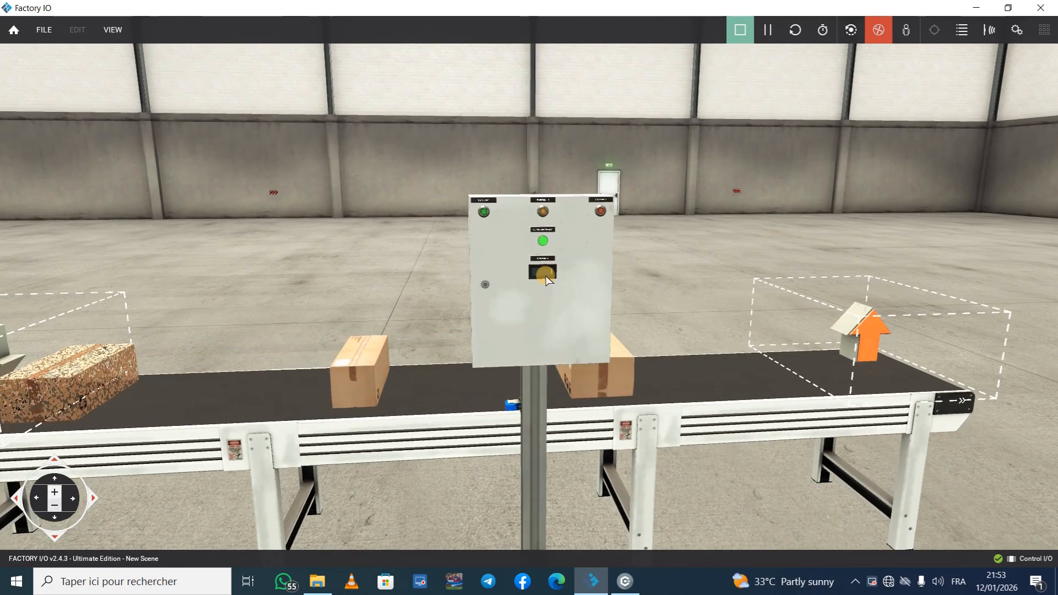
scroll(551, 276, up, 2)
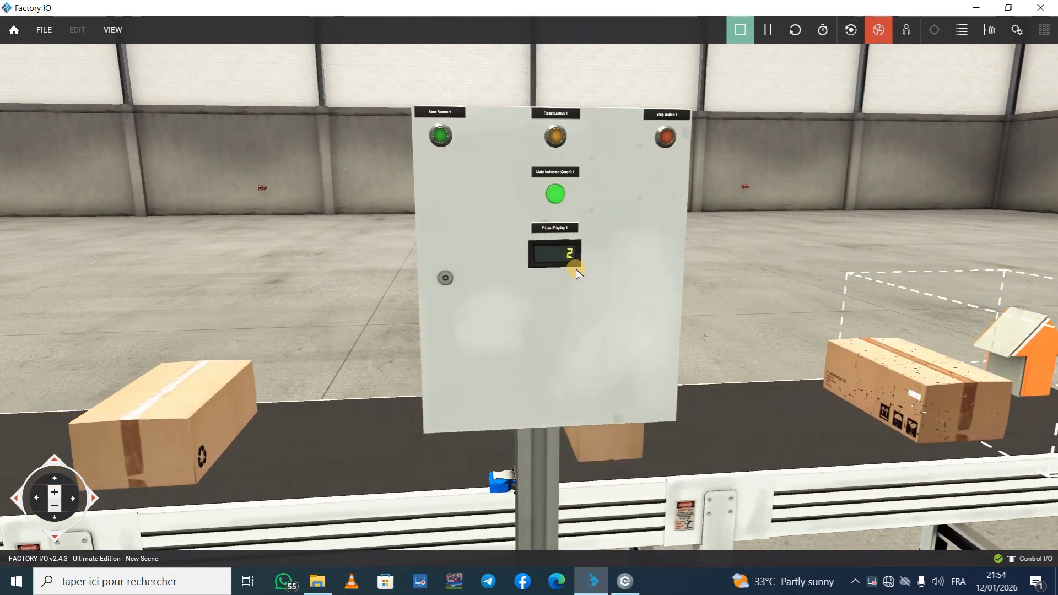
Step: Watch the boxes pass the sensor, check the live signals in Control I/O, and return to Factory IO
key(Left)
right_drag(600, 281, 529, 292)
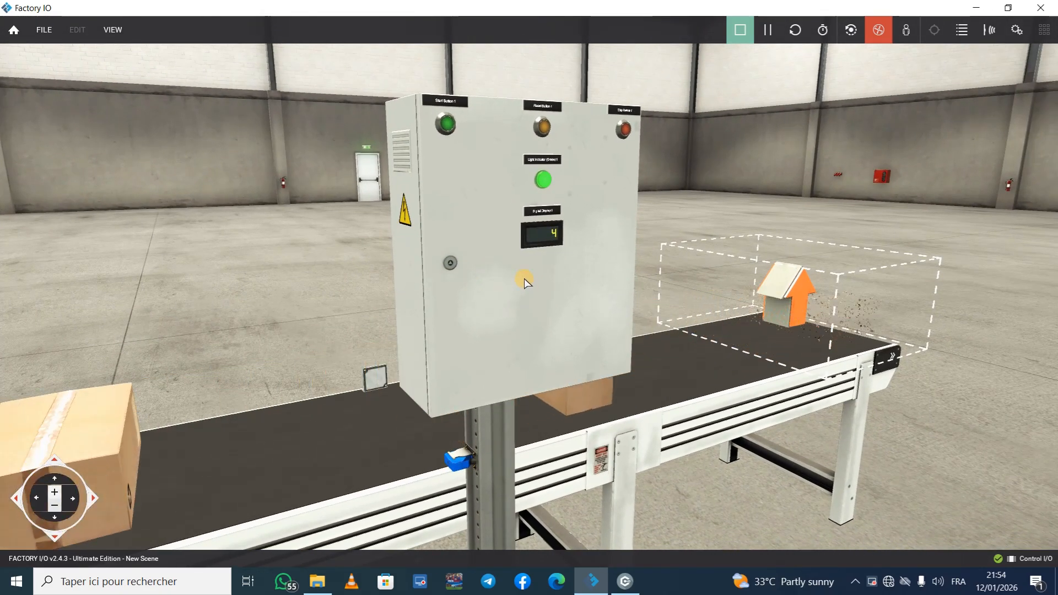
click(620, 587)
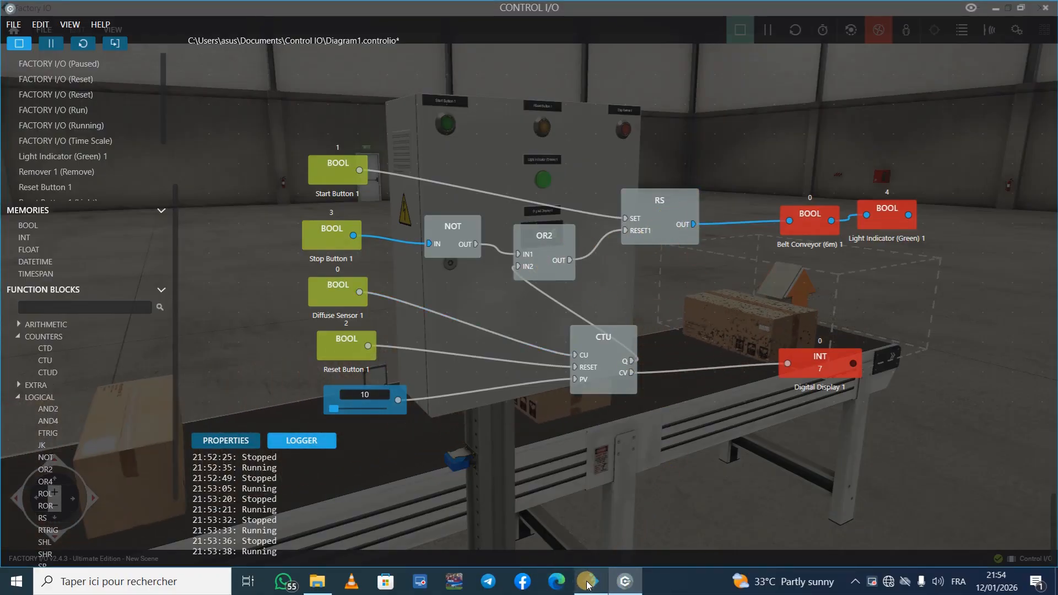
click(589, 583)
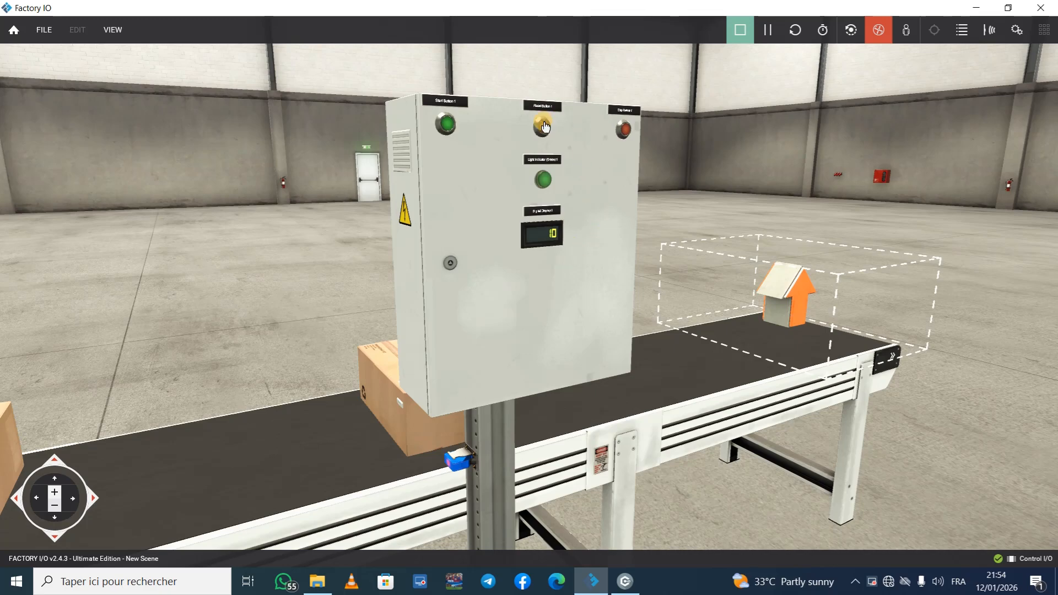
Step: Reset the counter with Reset Button 1 and restart the conveyor with the panel and belt in view
scroll(543, 124, up, 5)
middle_drag(546, 122, 555, 289)
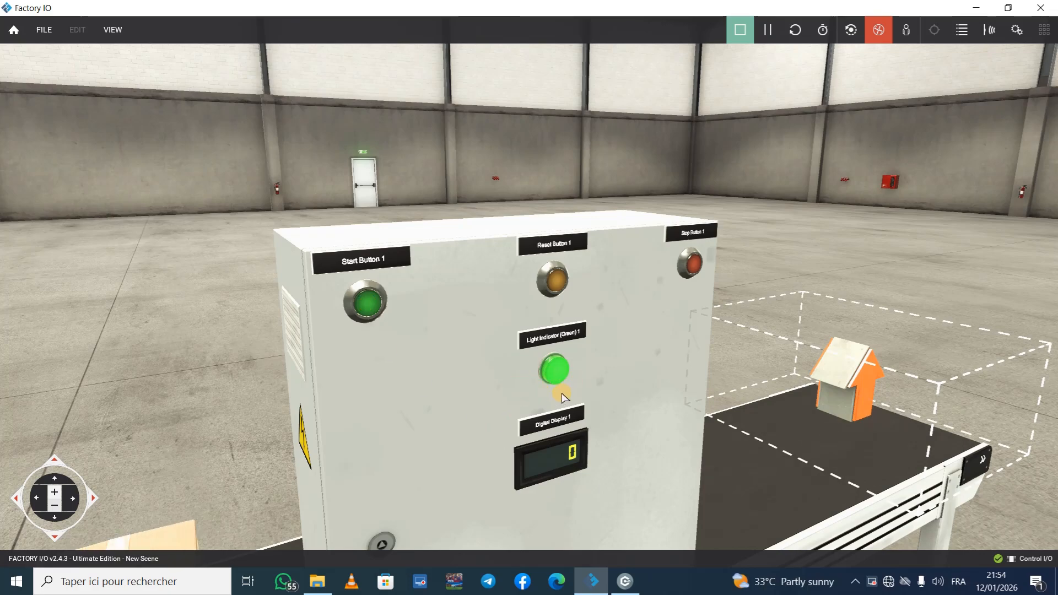
scroll(534, 463, down, 5)
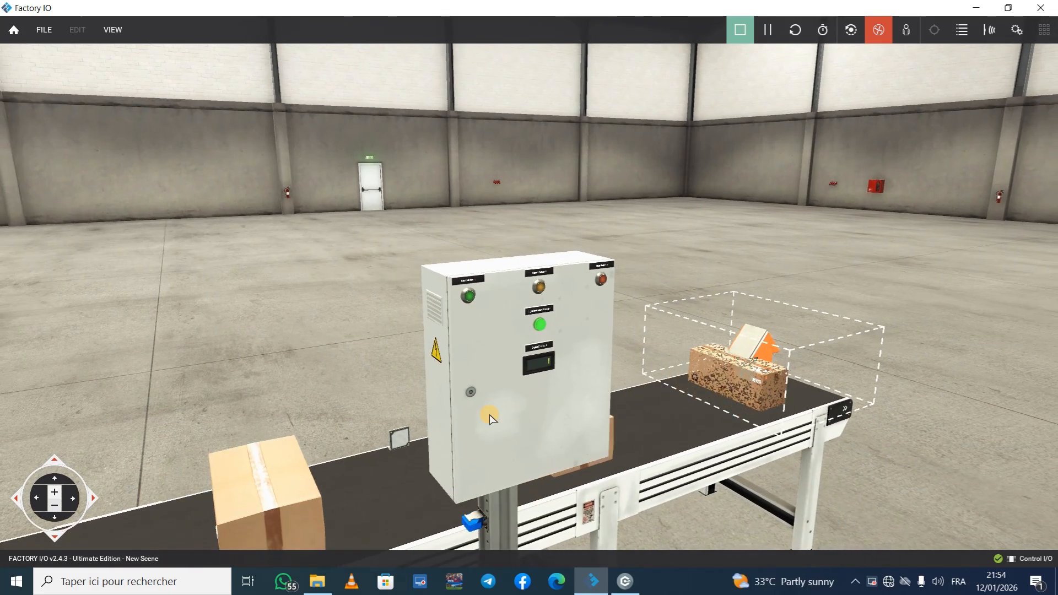
right_drag(592, 411, 529, 291)
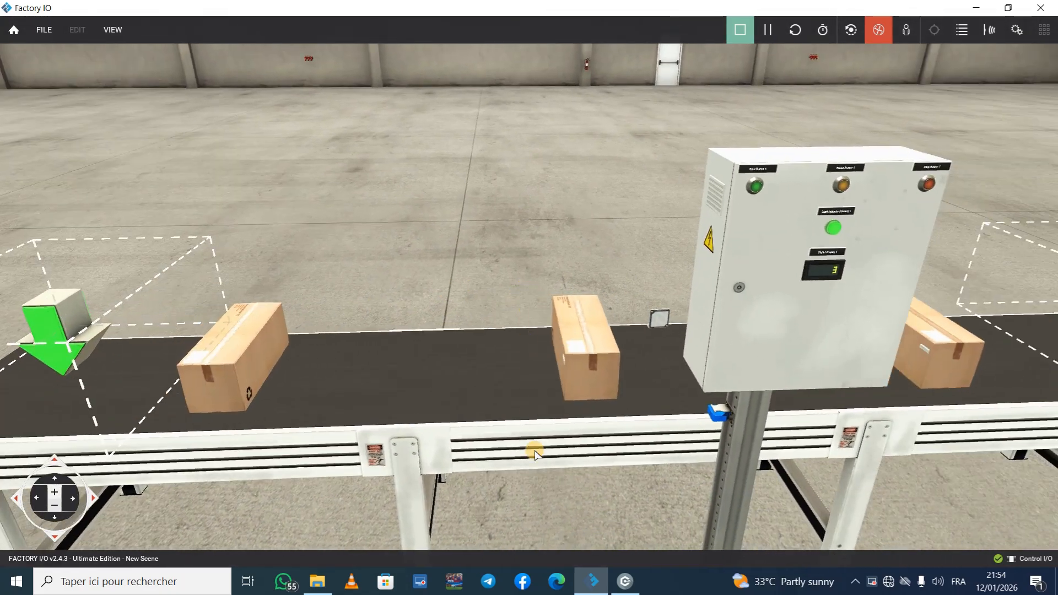
Step: Compare the live Control I/O diagram with the running scene, and examine the belt, green indicator and Digital Display at the end of the count
click(615, 583)
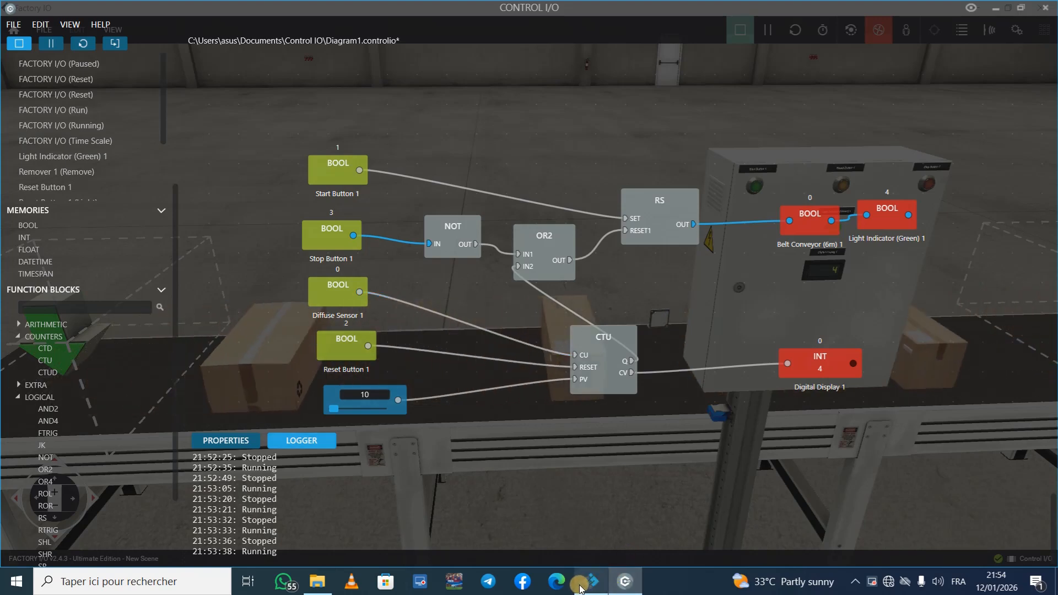
mouse_move(580, 589)
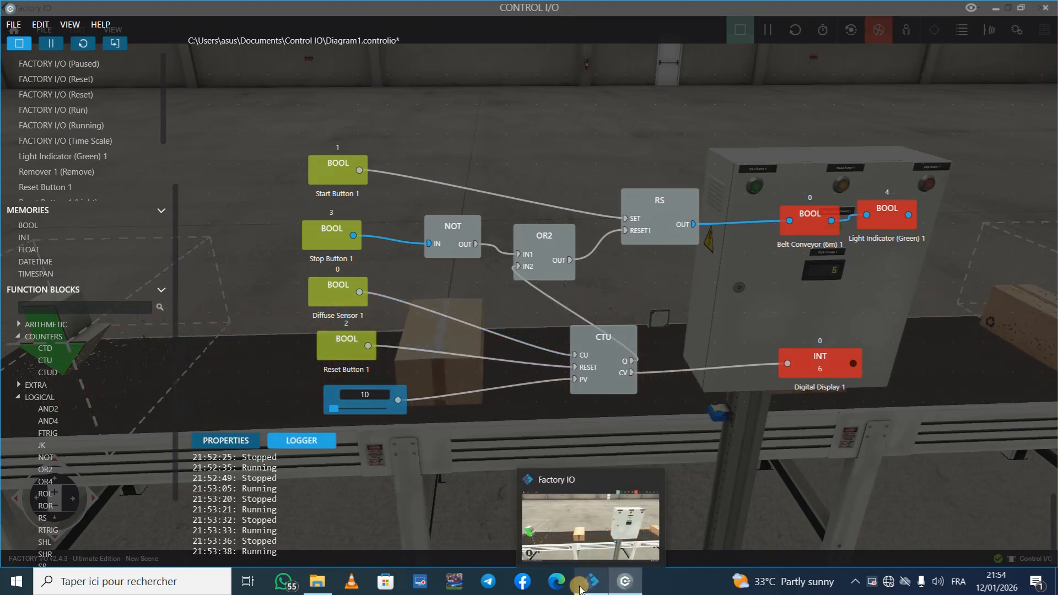
click(580, 588)
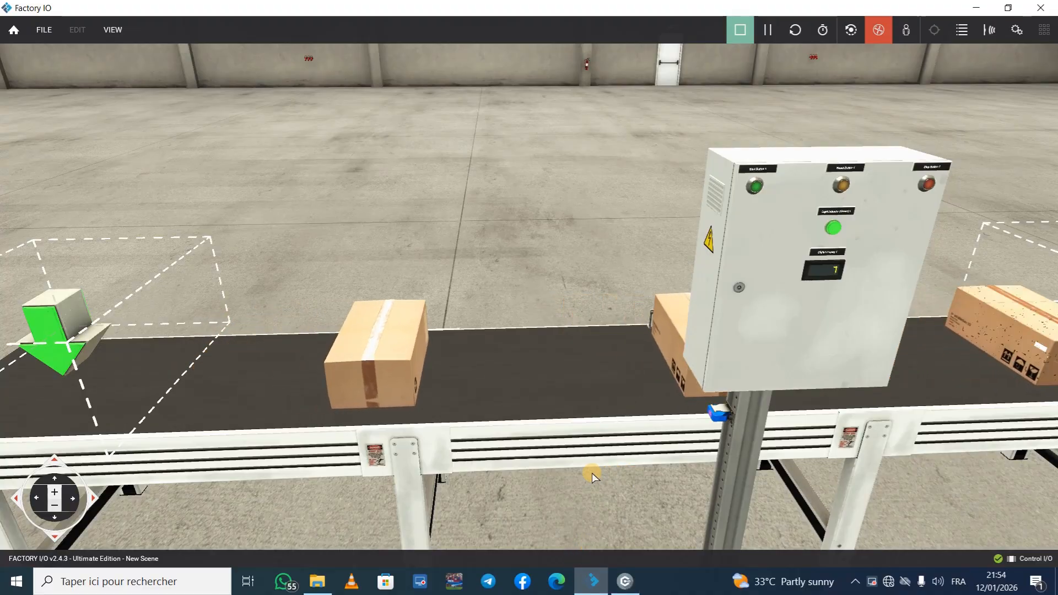
right_drag(592, 473, 529, 293)
scroll(529, 293, down, 4)
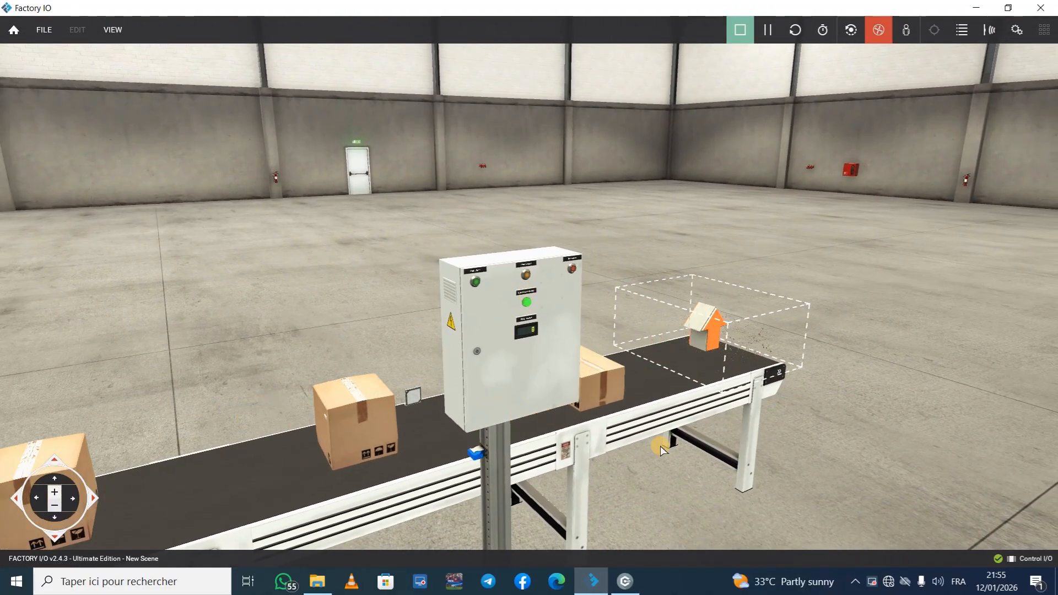
right_drag(733, 464, 529, 292)
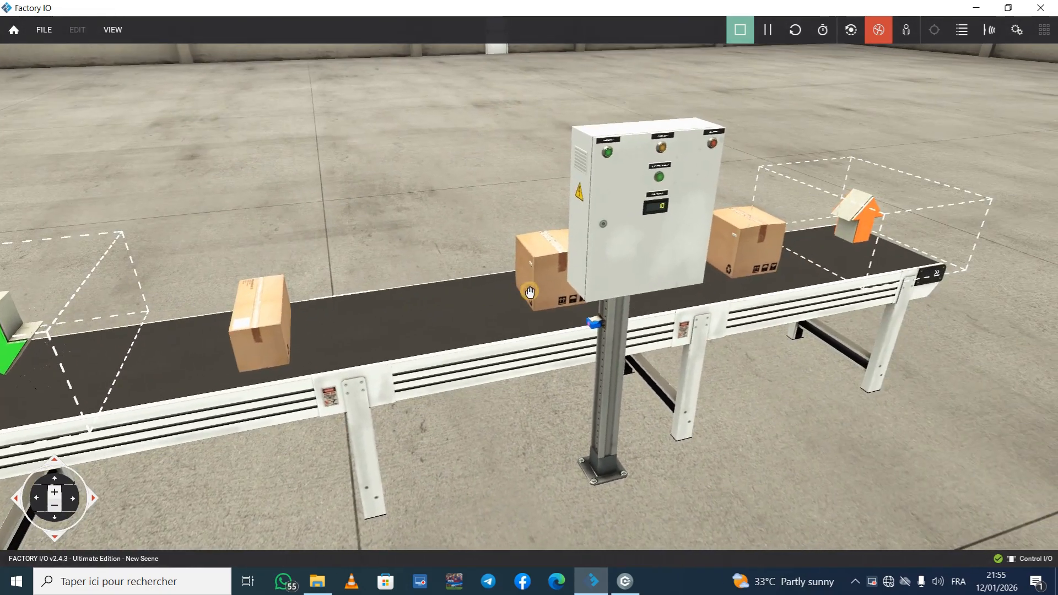
scroll(695, 216, up, 5)
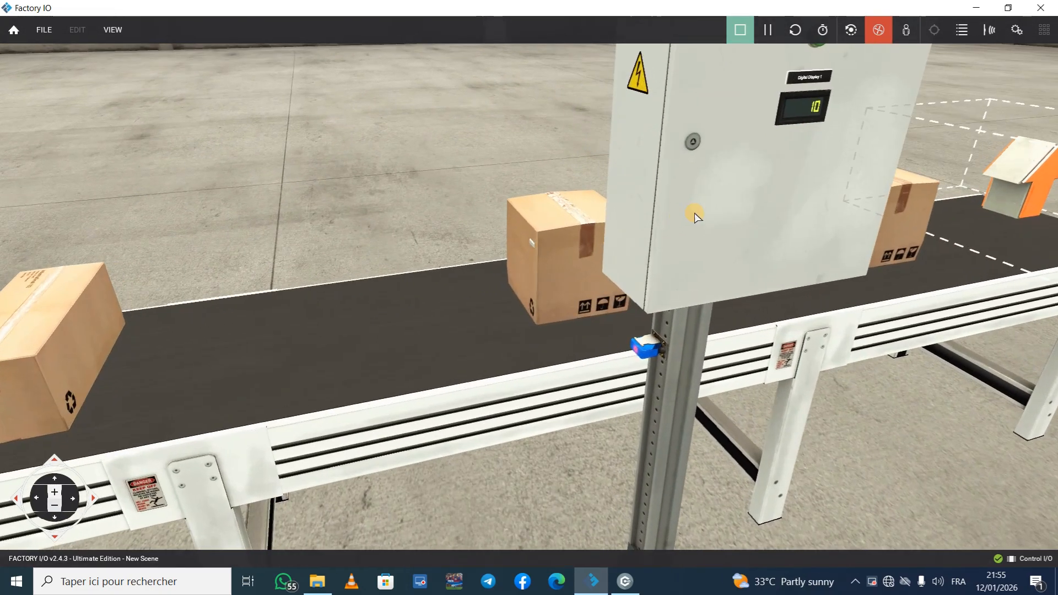
right_drag(702, 203, 529, 291)
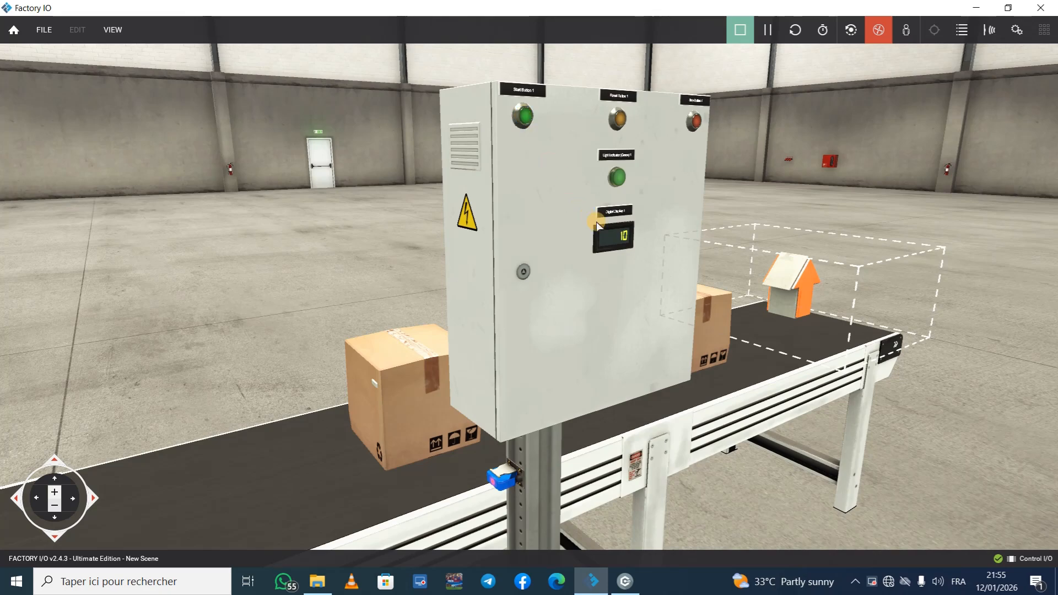
Step: Reset the counter from the control panel, check the CTU signals in Control I/O, and return to Factory IO
click(629, 590)
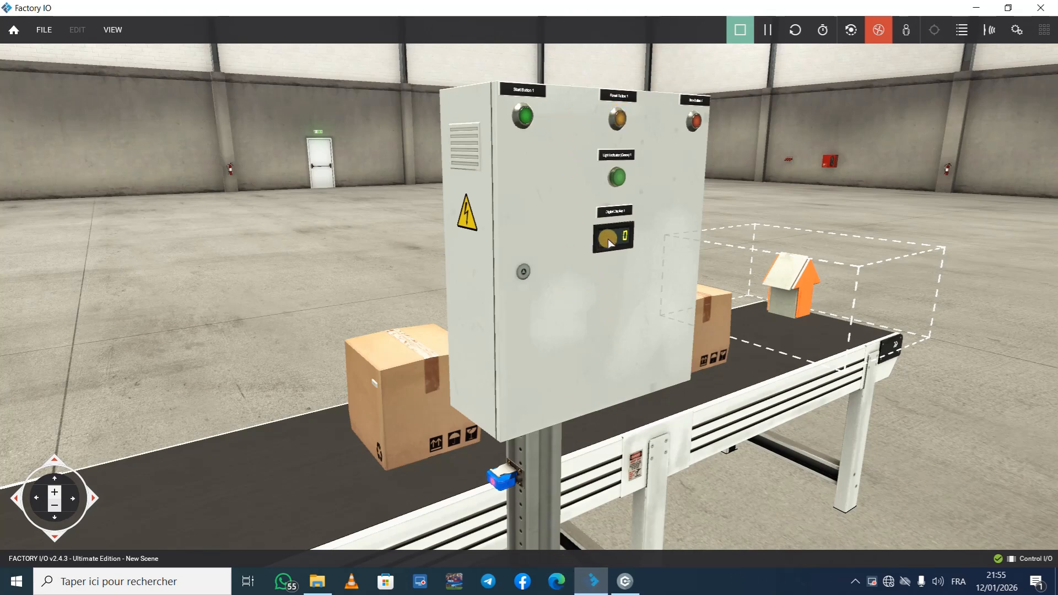
click(638, 585)
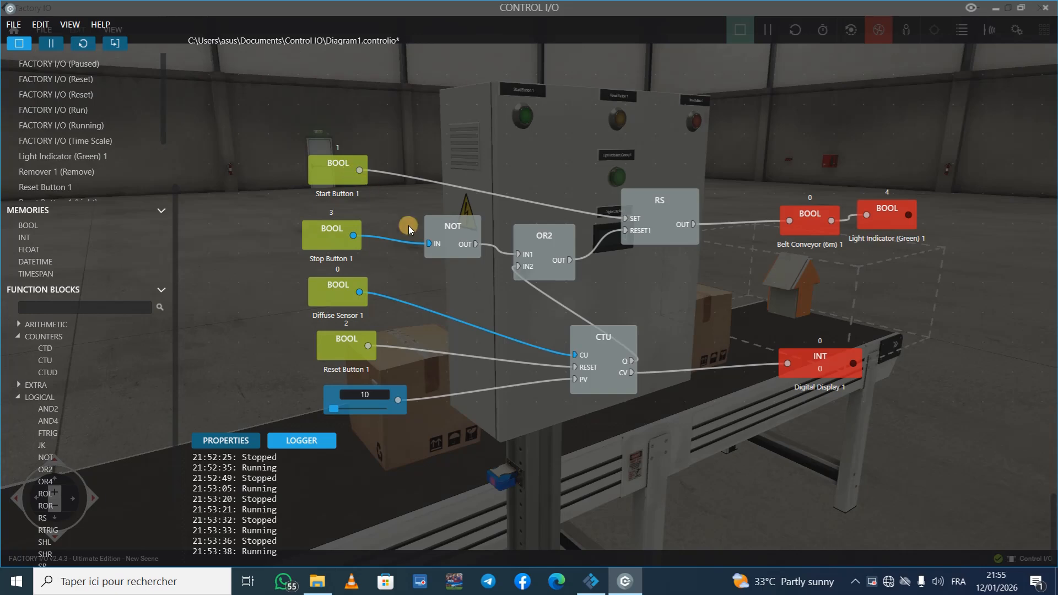
click(599, 588)
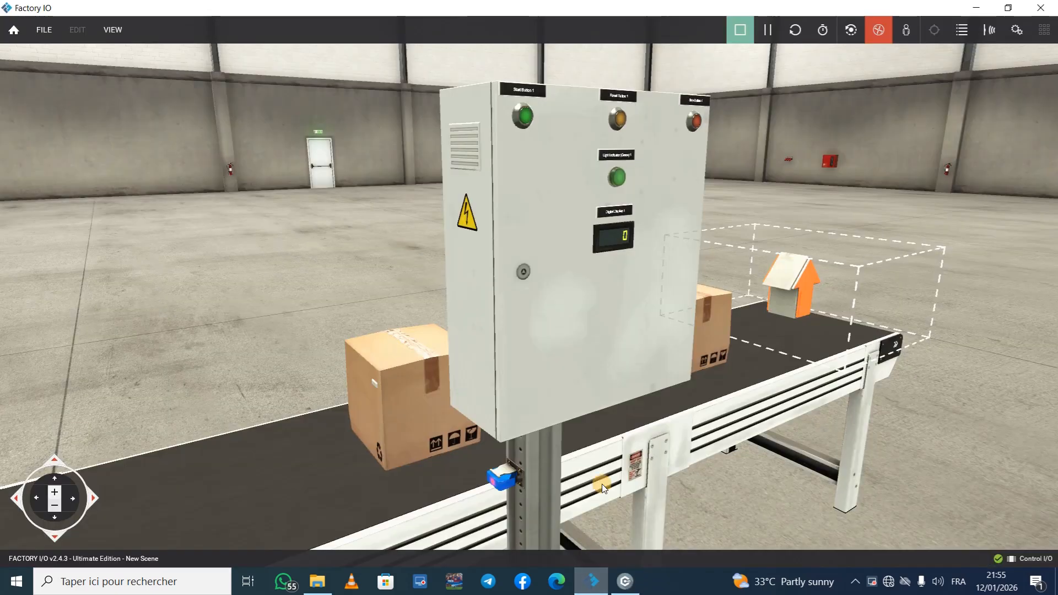
Step: Restart the conveyor with Start Button 1, reset the counter while the belt runs, and watch the boxes being counted
click(527, 117)
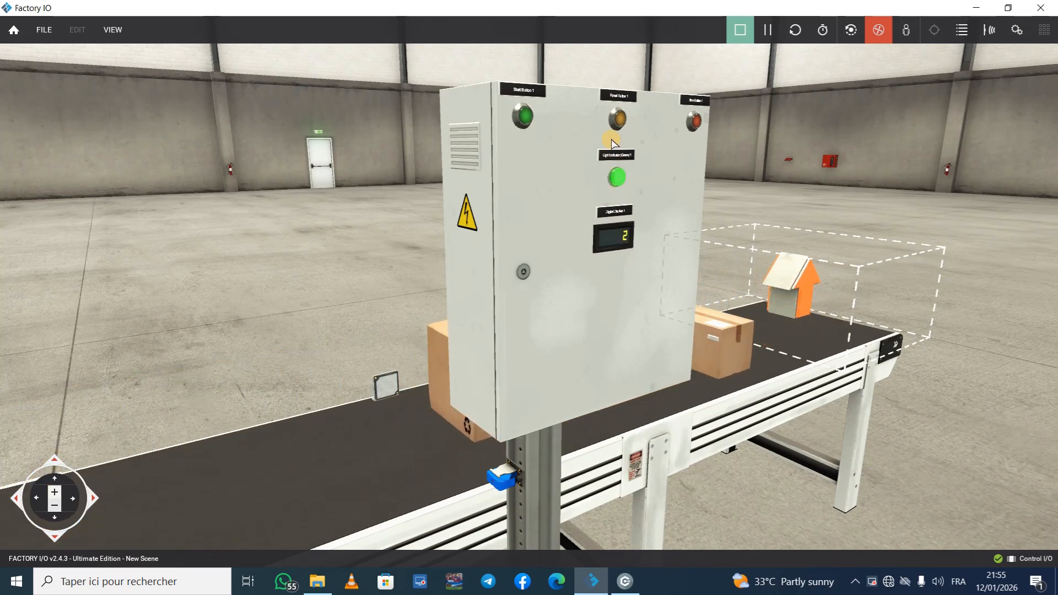
click(619, 119)
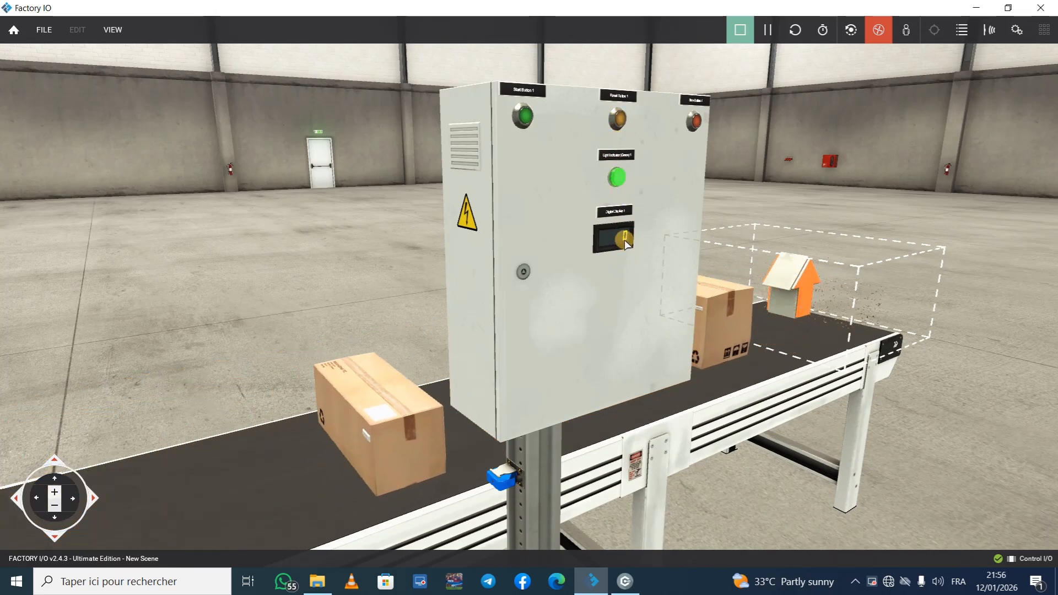
click(619, 119)
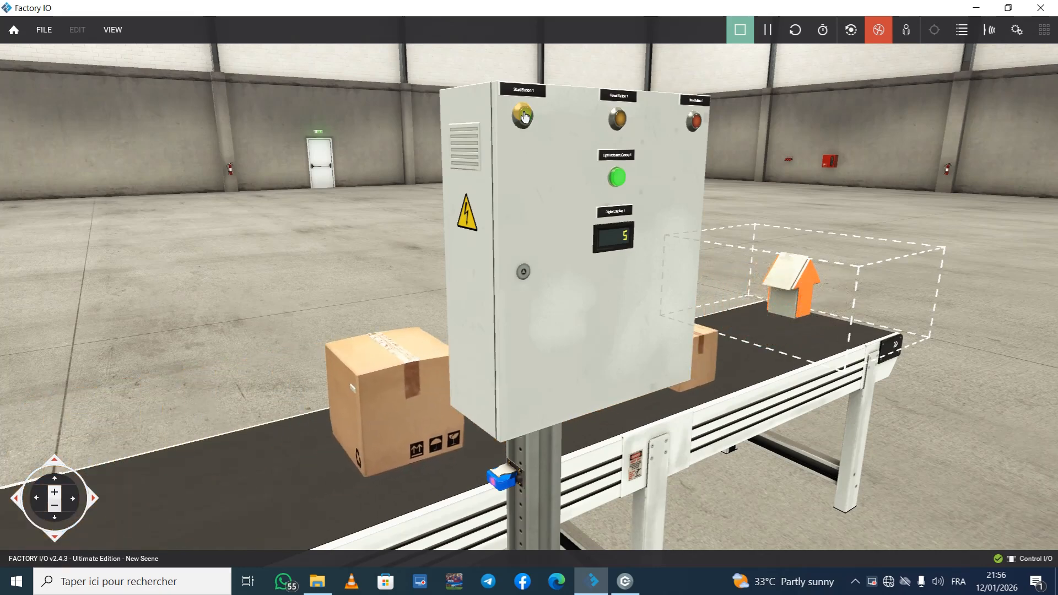
scroll(522, 111, down, 5)
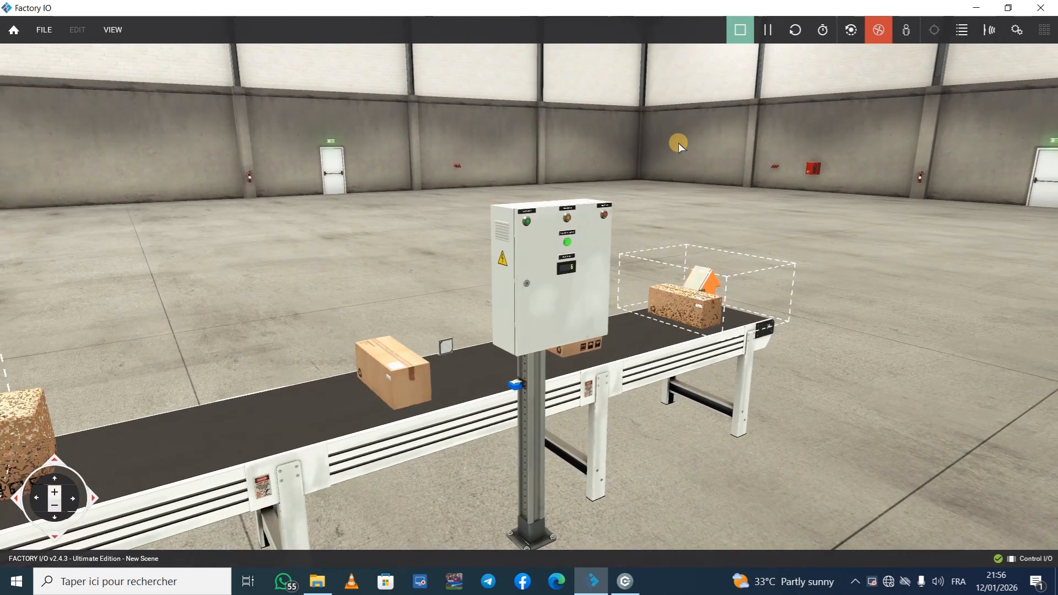
right_drag(679, 143, 528, 292)
scroll(528, 291, up, 4)
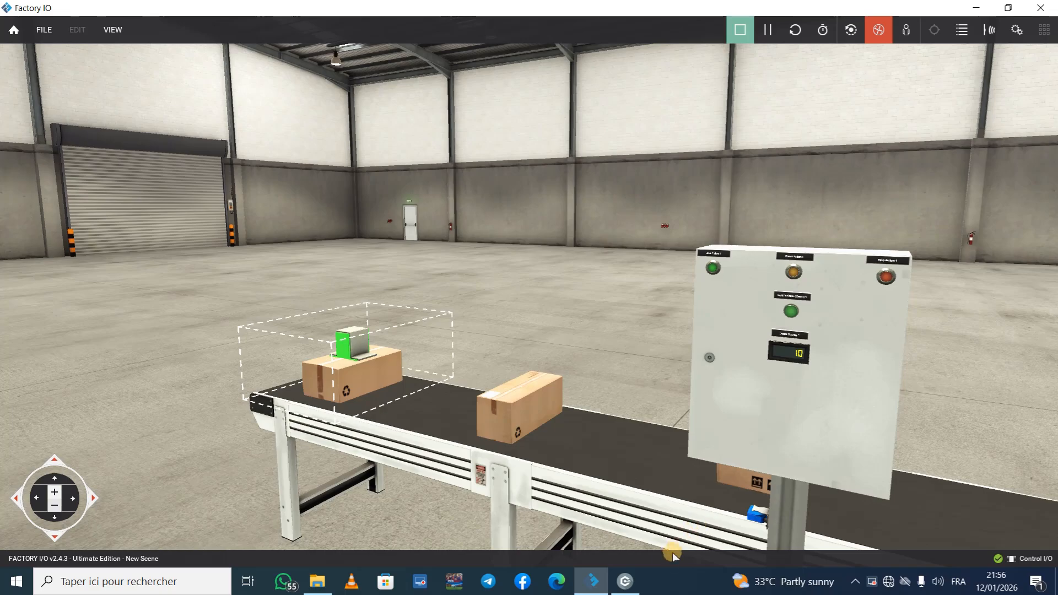
Step: In Control I/O, stop the running diagram and replace the CTU counter block with a CTD block
click(633, 589)
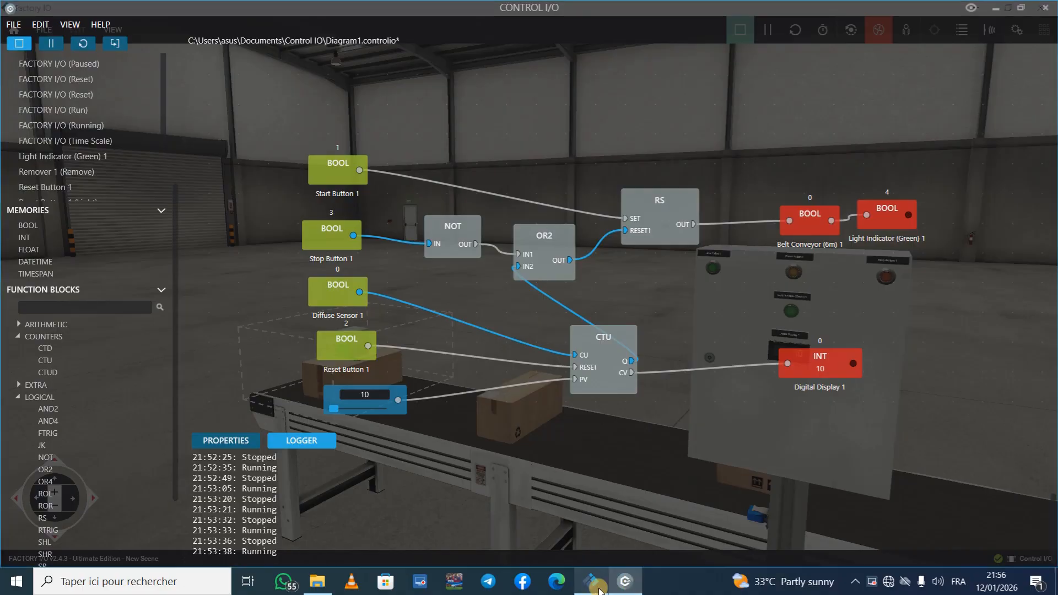
click(17, 44)
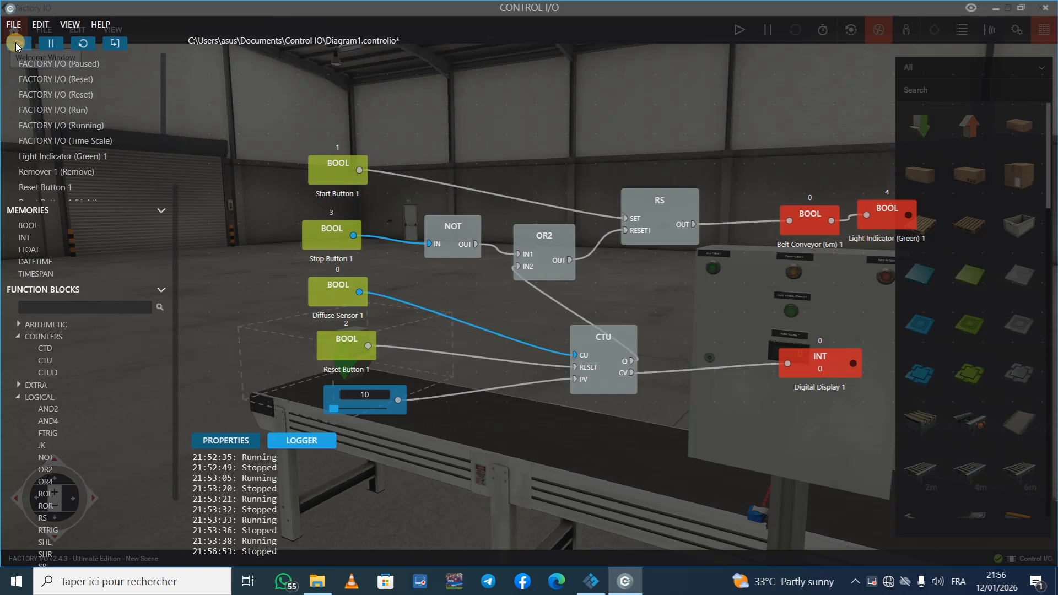
click(606, 360)
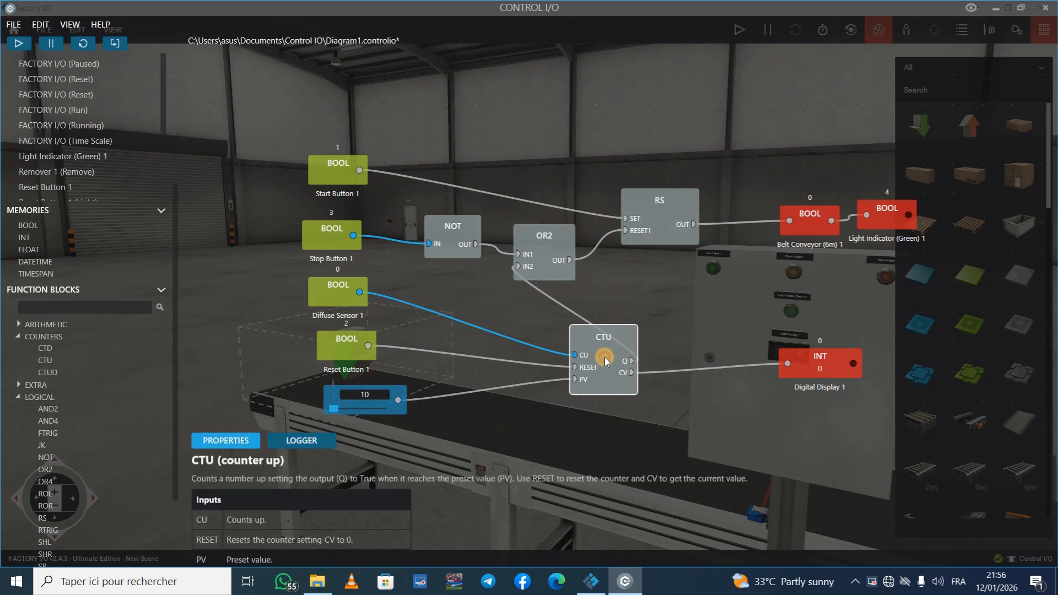
key(Delete)
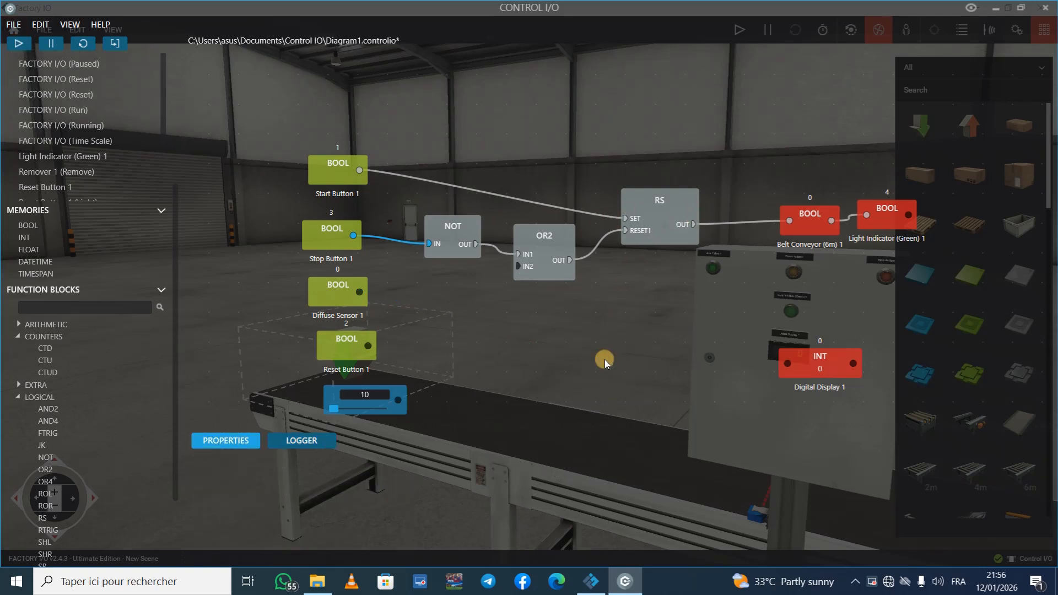
drag(44, 351, 539, 354)
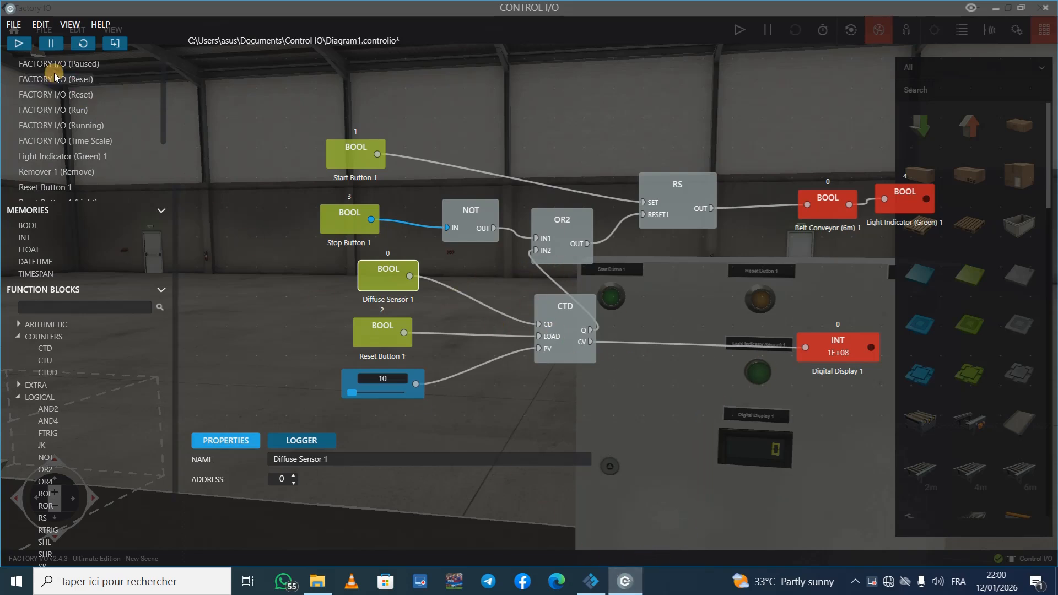
Step: Run the diagram with the CTD counter, switch to Factory IO, and start the scene simulation
click(25, 43)
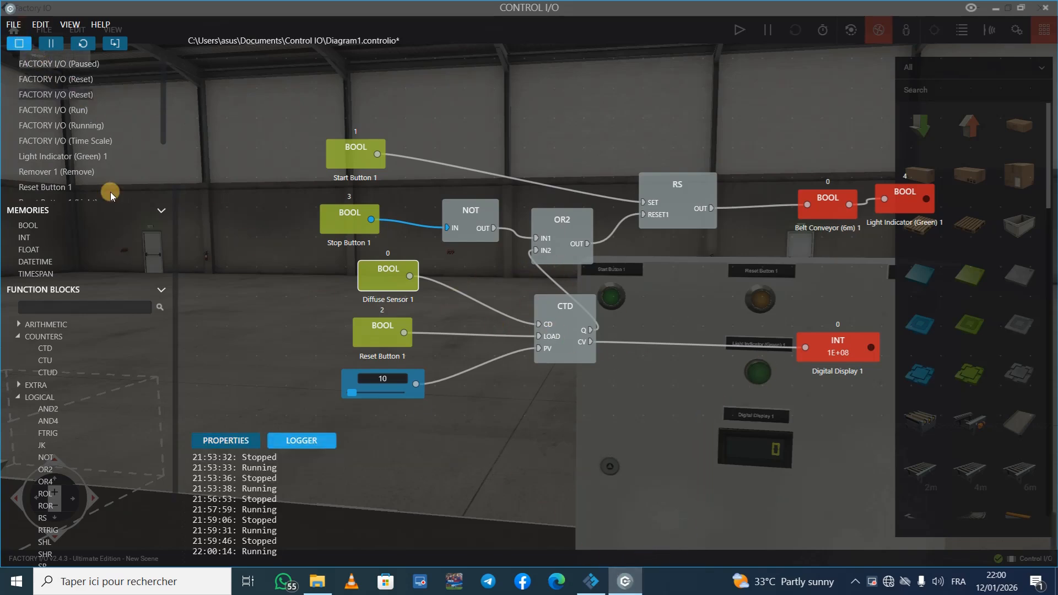
click(590, 581)
click(740, 30)
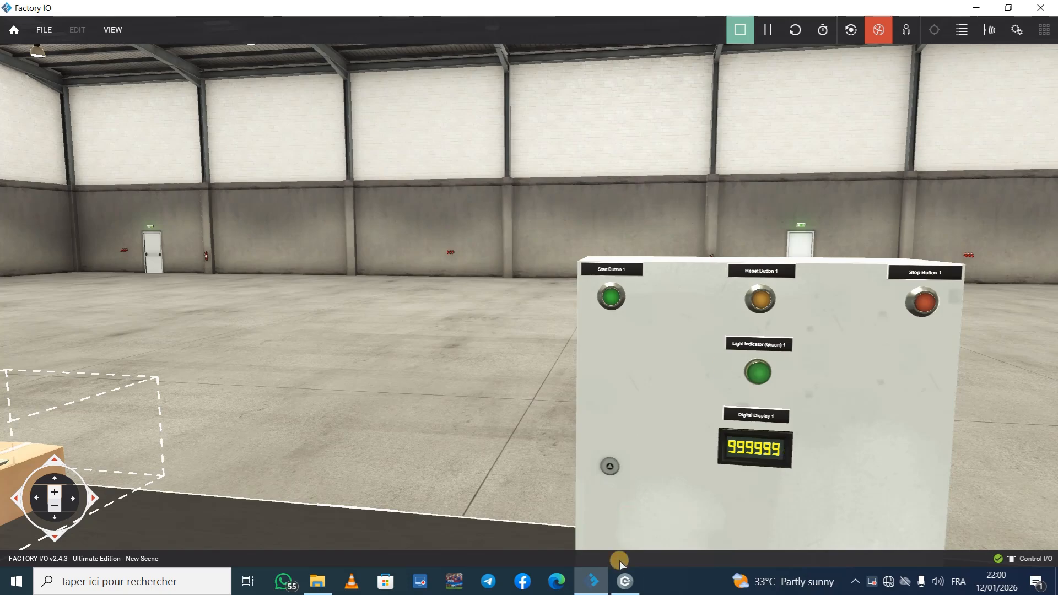
Step: Check the diagram in Control I/O, return to Factory IO, and load the counter's preset of 10 with Reset Button 1
click(625, 581)
click(592, 582)
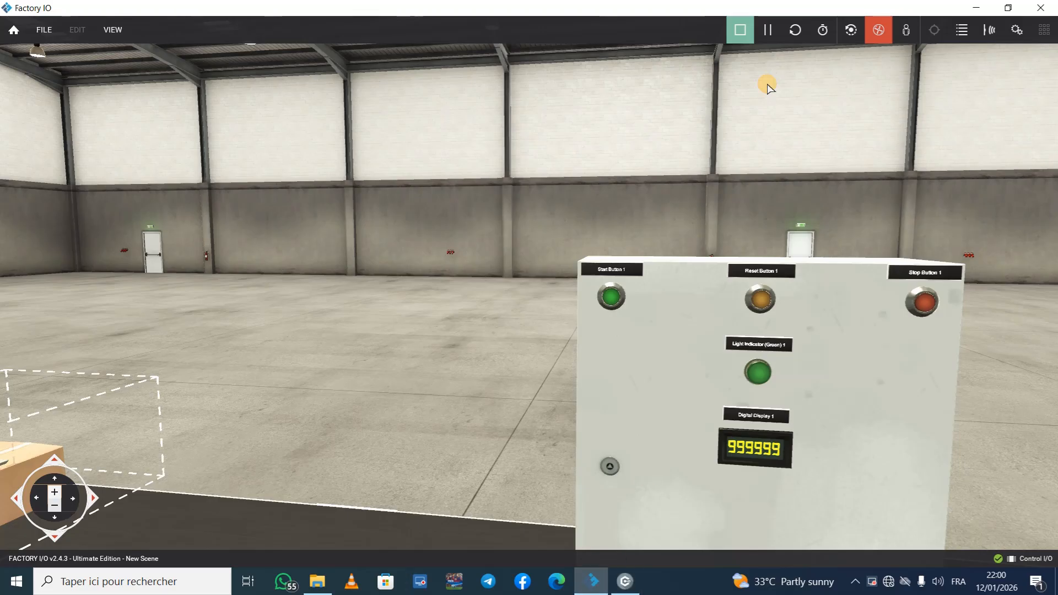
click(760, 301)
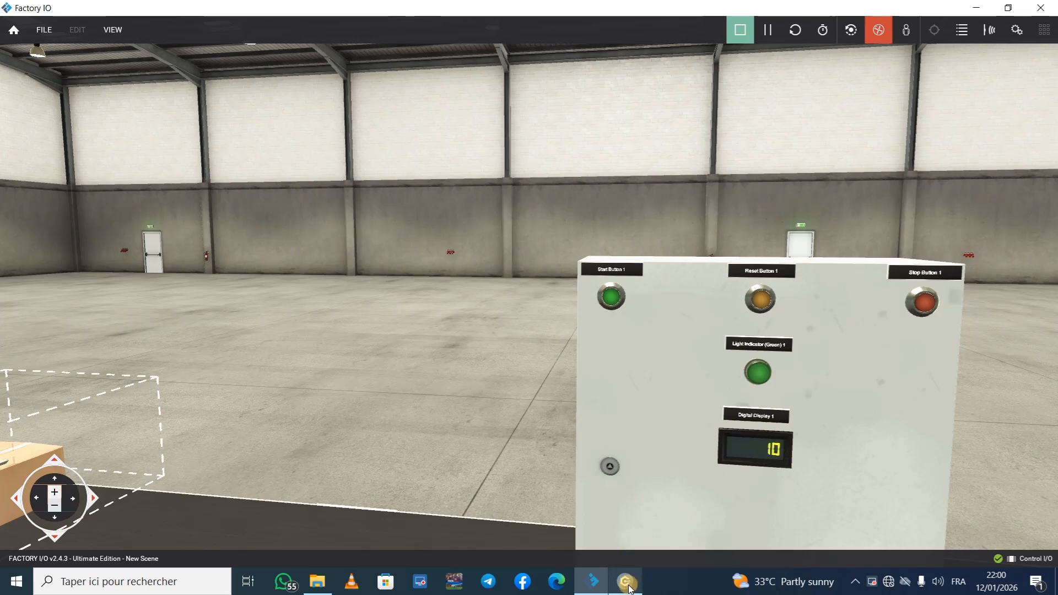
mouse_move(625, 581)
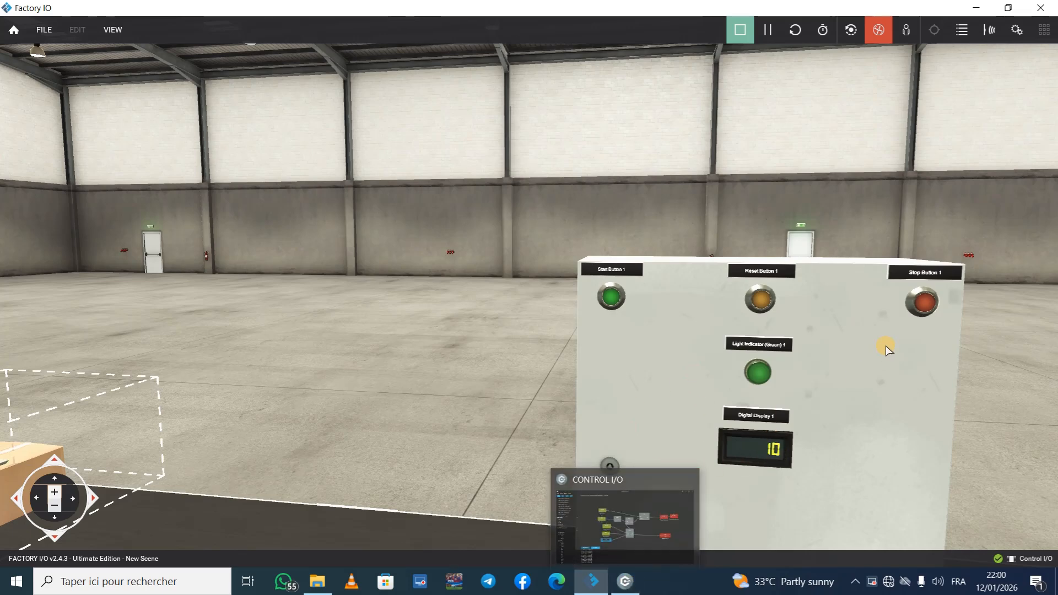
Step: Start the conveyor with Start Button 1 and watch Digital Display 1 as the boxes are counted down
right_drag(657, 205, 523, 299)
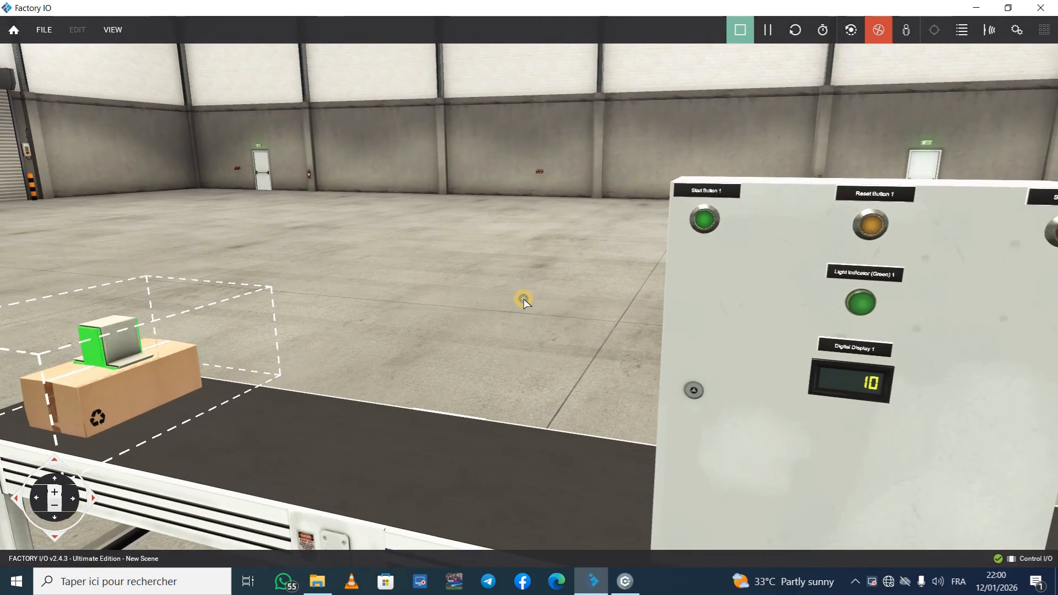
click(702, 224)
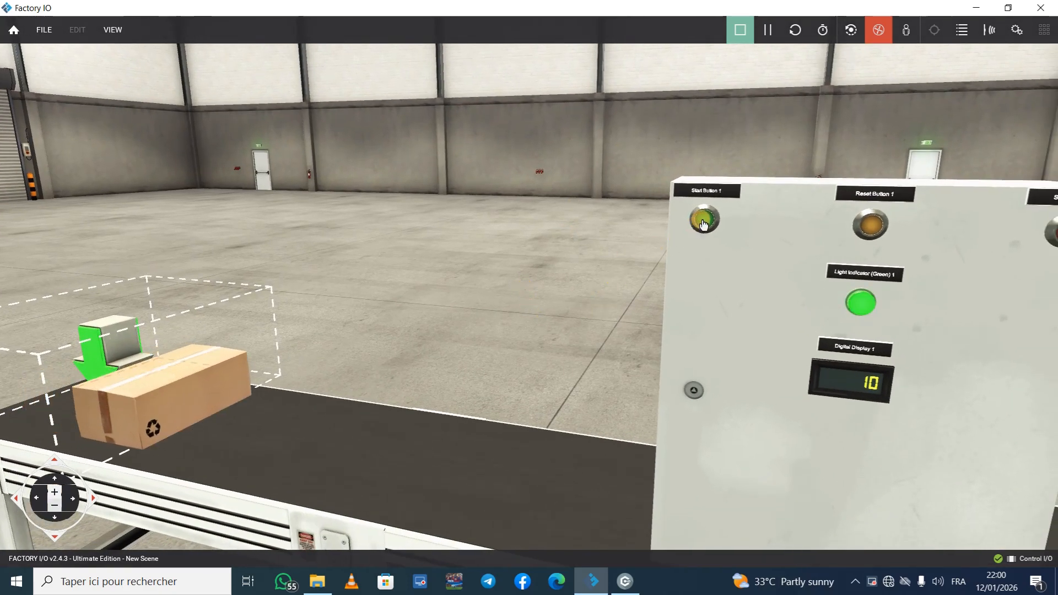
scroll(614, 239, down, 6)
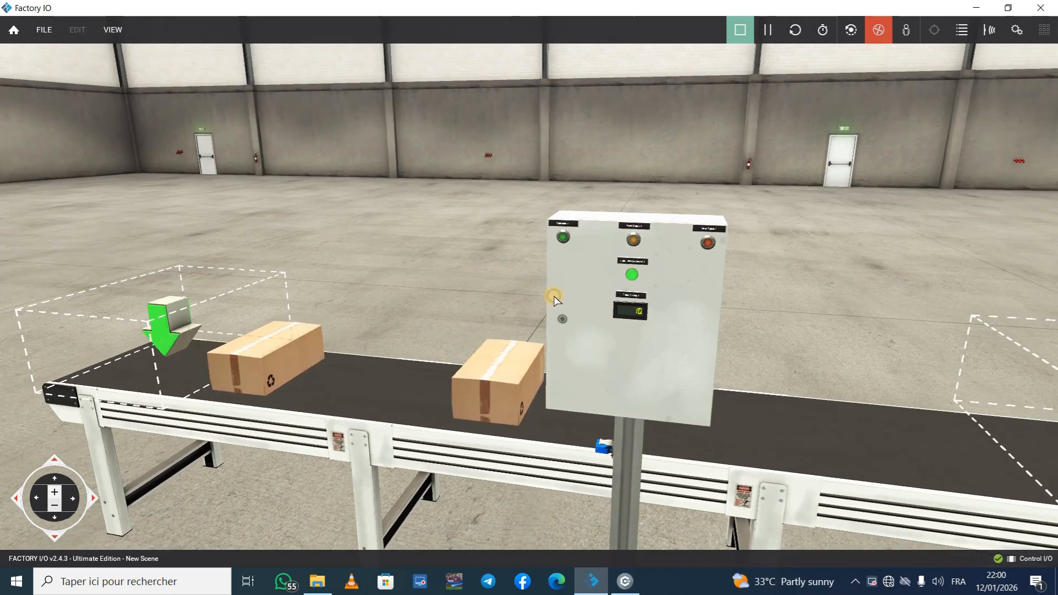
right_drag(555, 300, 528, 291)
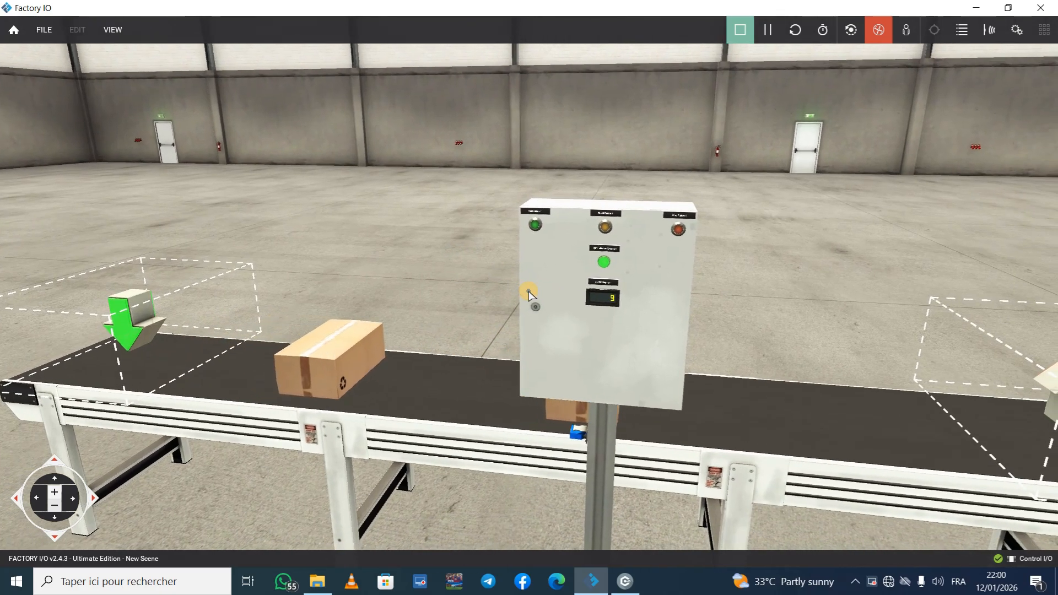
scroll(546, 336, up, 3)
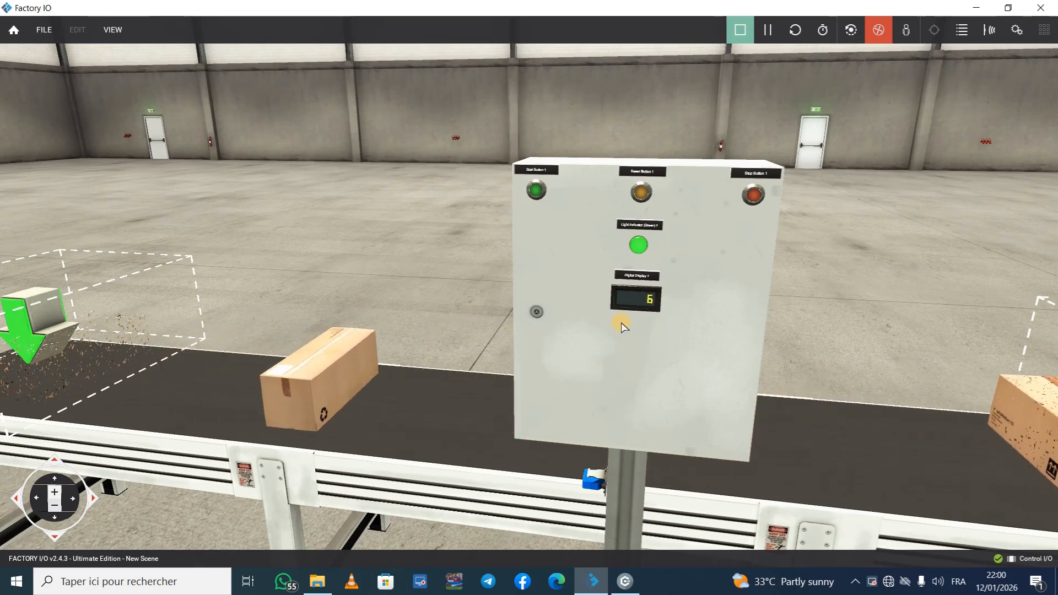
Step: Check the running CTD diagram in Control I/O, return to Factory IO, and restart the conveyor with Start Button 1
click(626, 584)
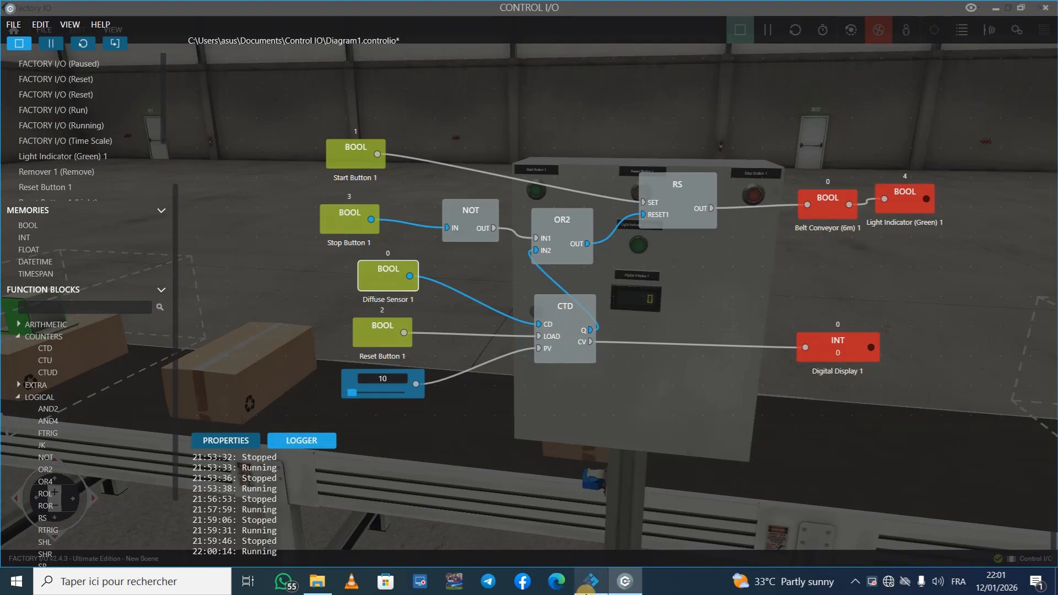
click(588, 584)
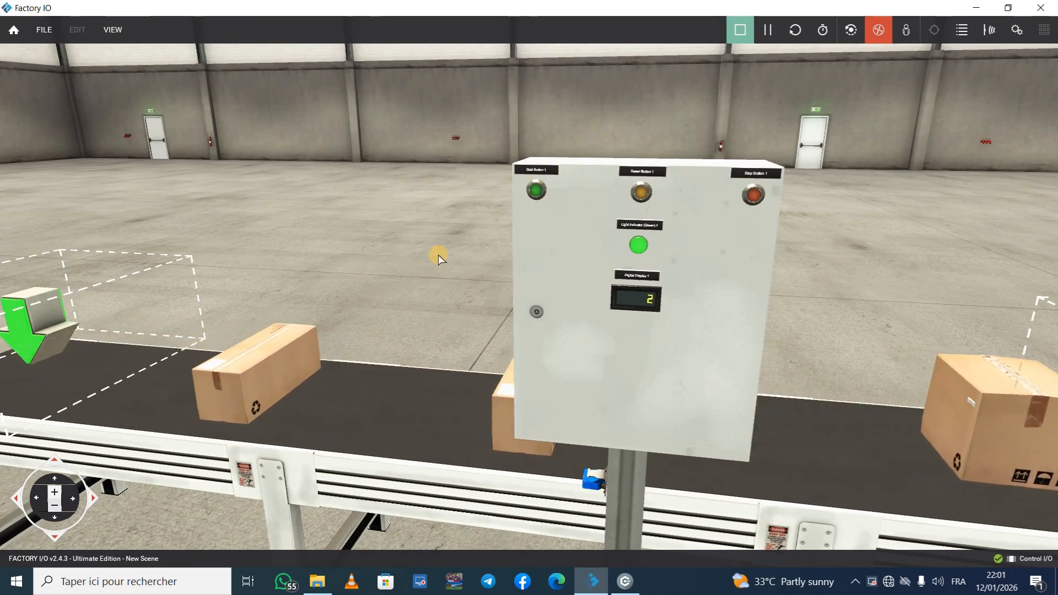
right_drag(436, 255, 529, 292)
scroll(529, 292, down, 5)
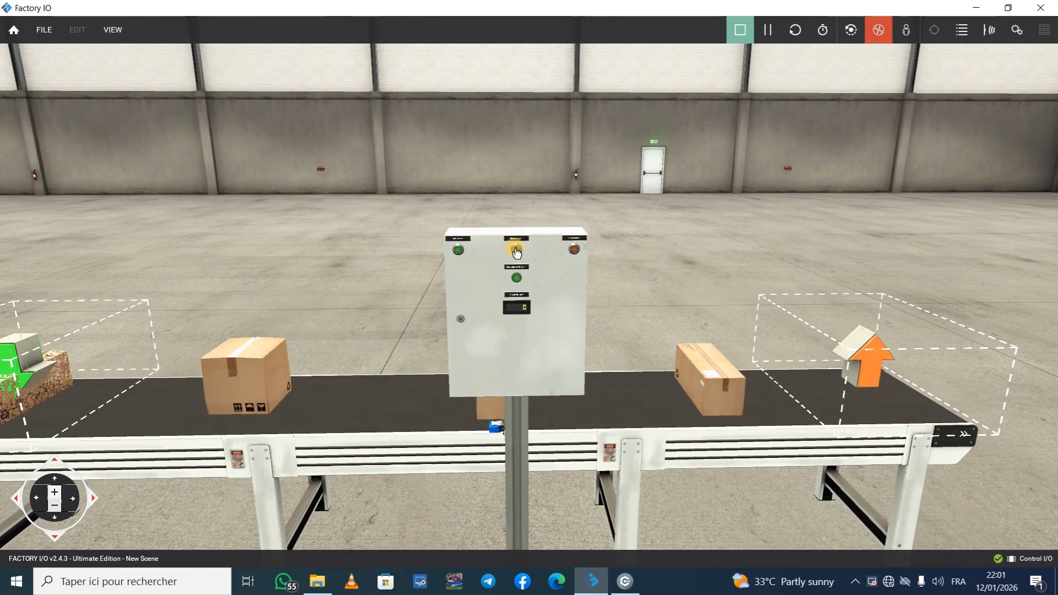
click(458, 251)
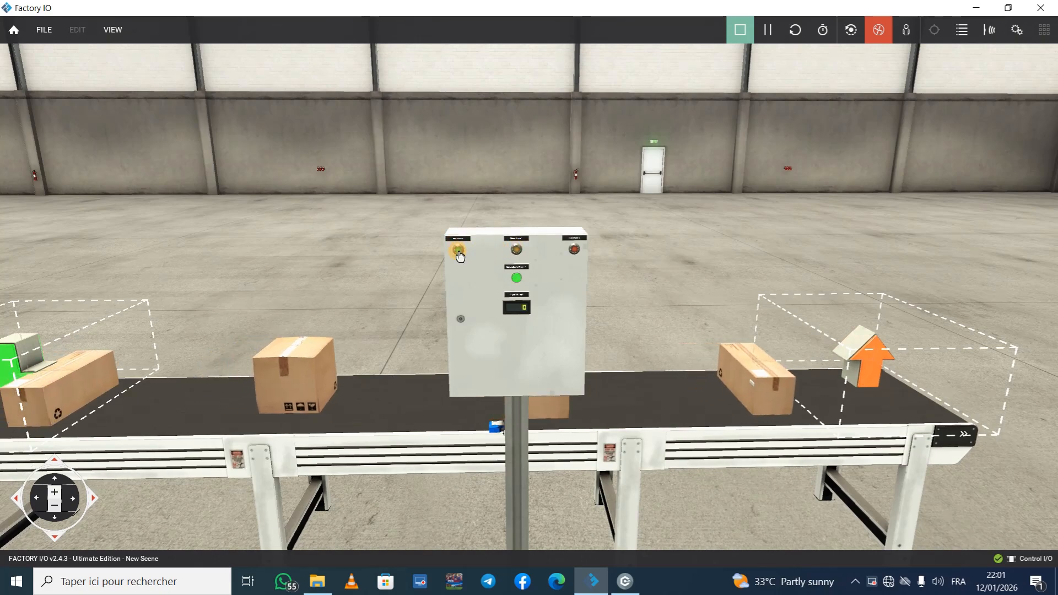
Step: Watch the countdown from around the conveyor and reload the counter's preset of 10 with Reset Button 1
right_drag(657, 287, 528, 291)
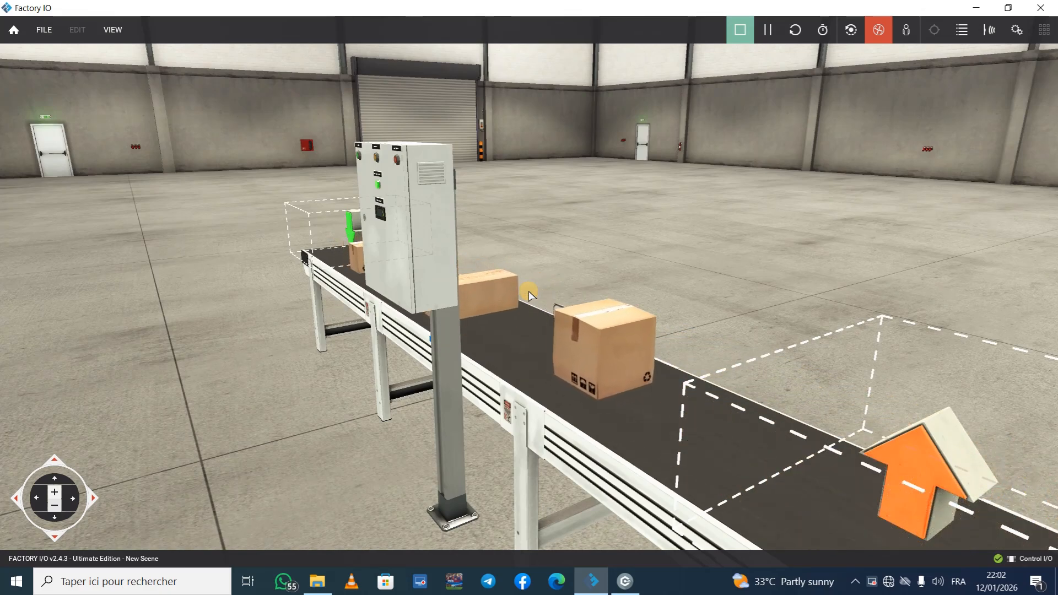
middle_drag(528, 291, 626, 248)
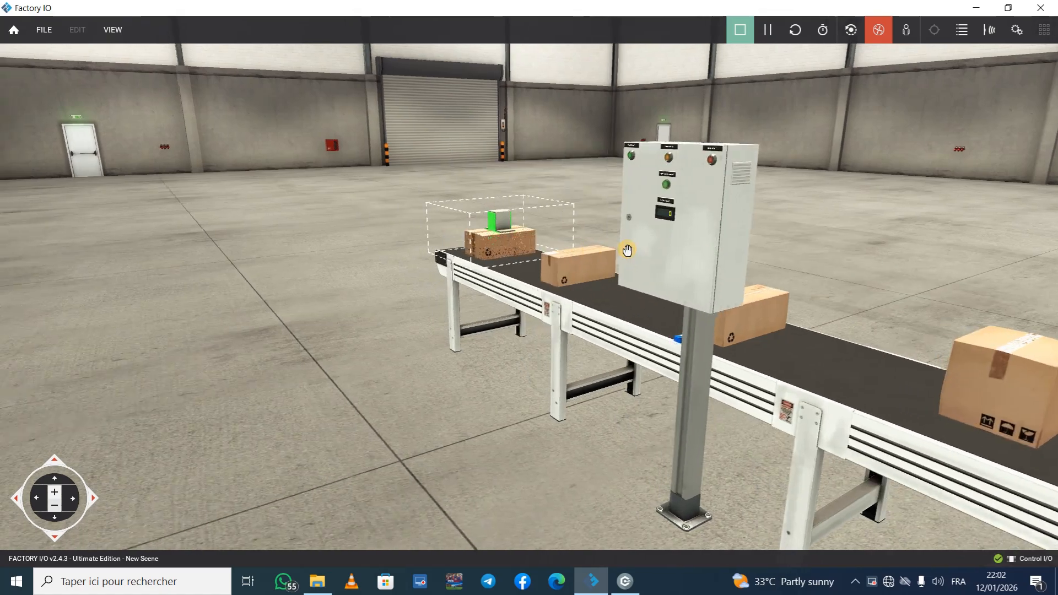
right_drag(626, 248, 527, 290)
middle_drag(527, 290, 589, 289)
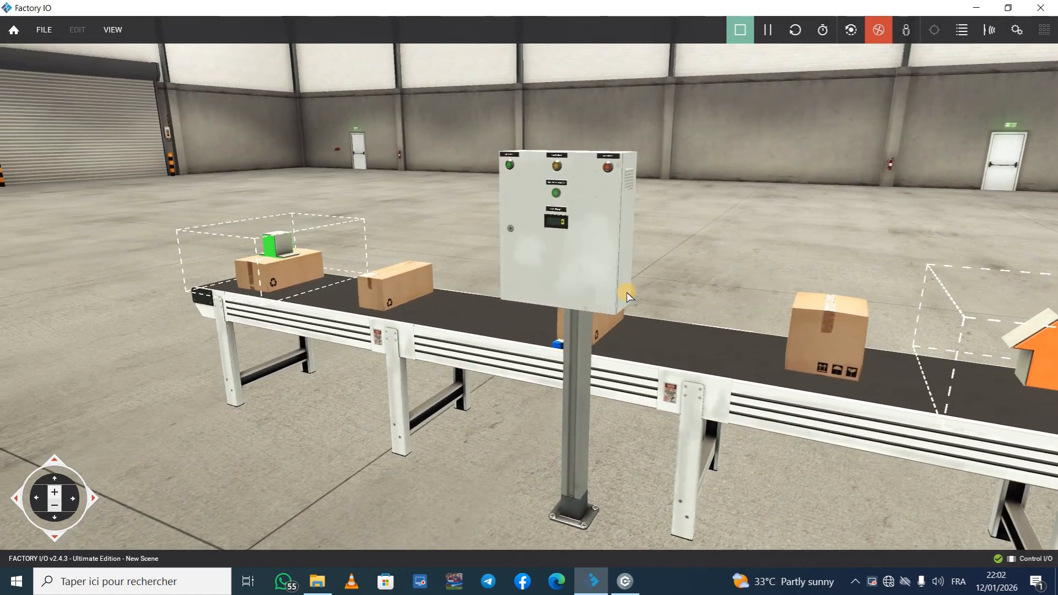
right_drag(639, 260, 665, 260)
scroll(521, 286, up, 3)
scroll(521, 287, up, 2)
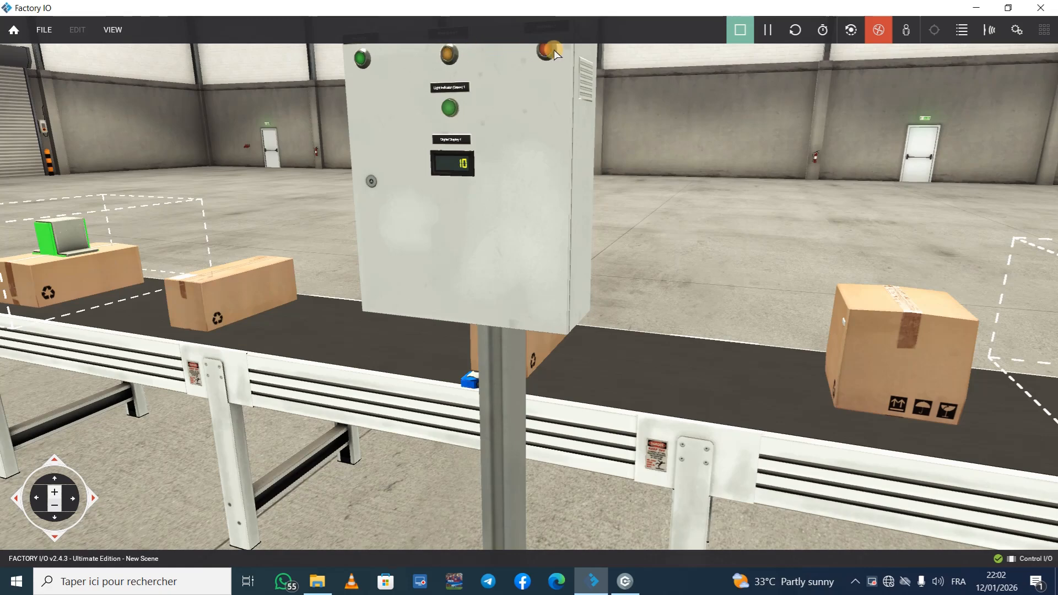
Step: In Control I/O, stop the running diagram and replace the CTD counter block with a CTUD block
click(625, 582)
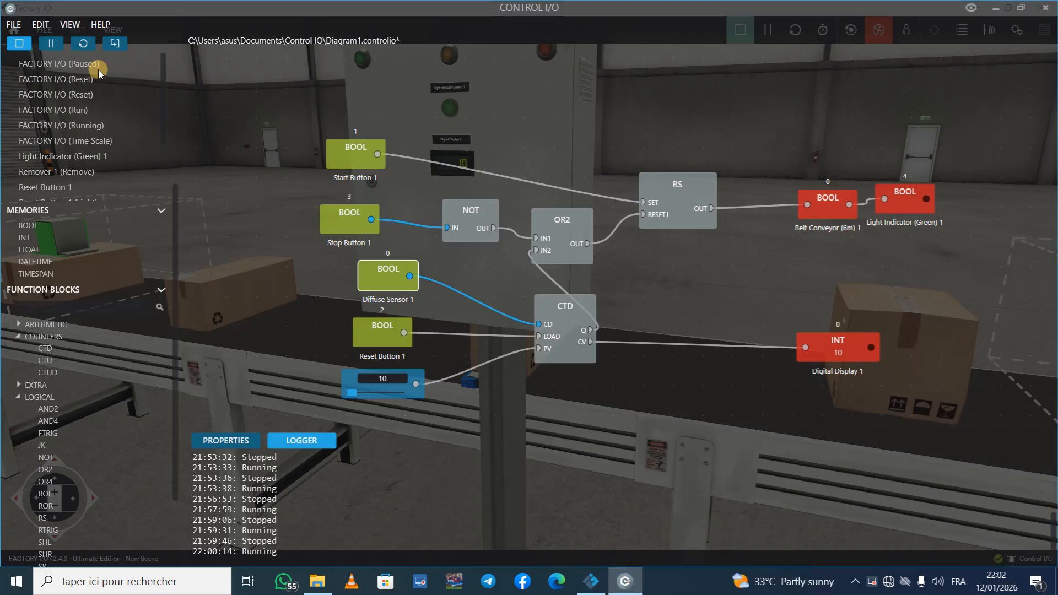
click(23, 43)
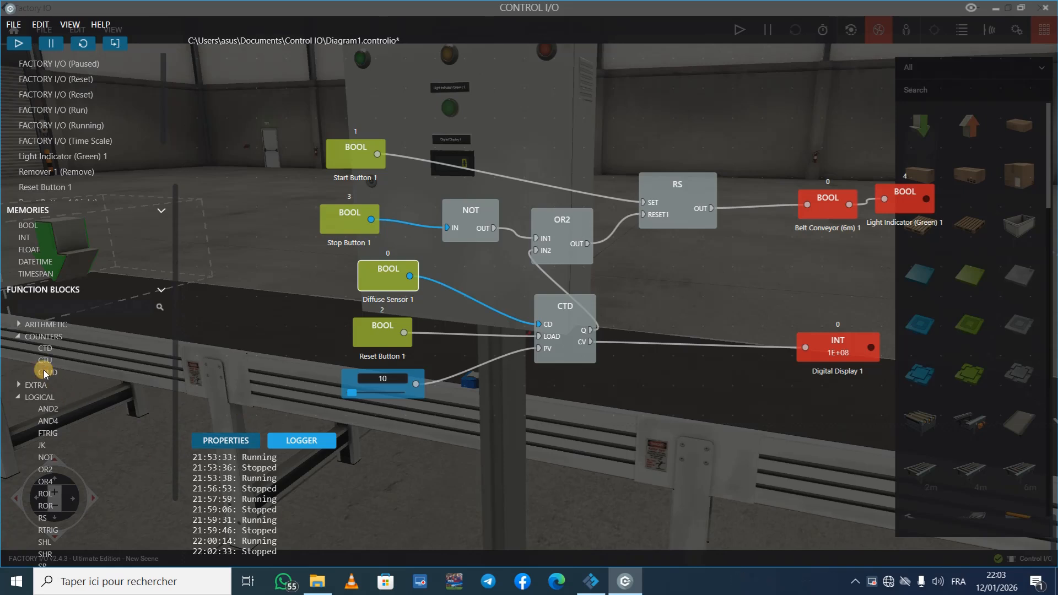
drag(44, 370, 537, 382)
click(561, 283)
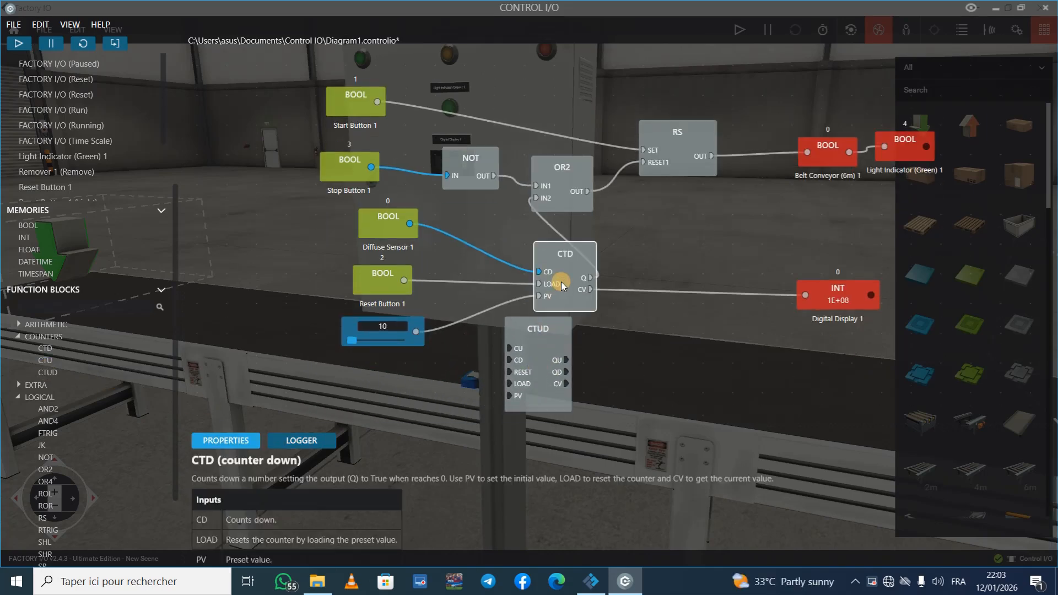
key(Delete)
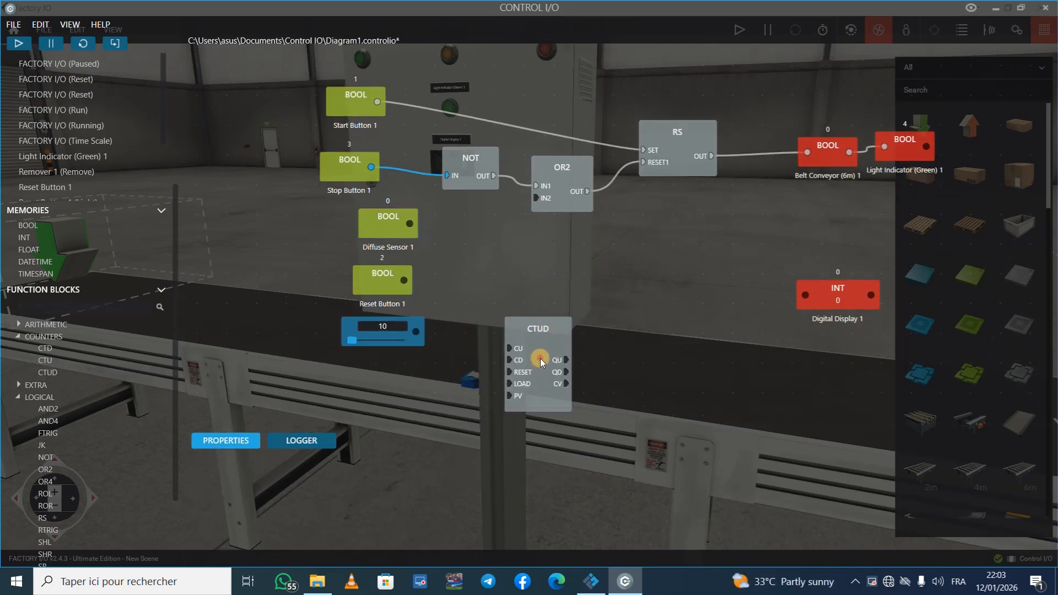
drag(540, 359, 543, 298)
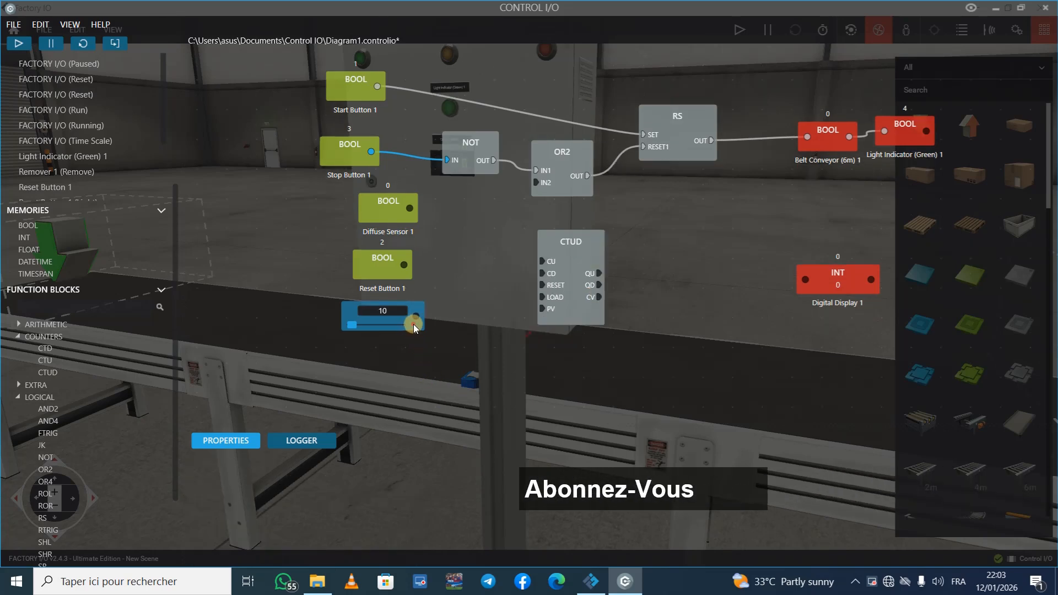
Step: Move the preset value 10, Reset Button 1 and Diffuse Sensor 1 blocks slightly lower to line up with the CTUD block
drag(413, 326, 417, 353)
drag(389, 263, 392, 284)
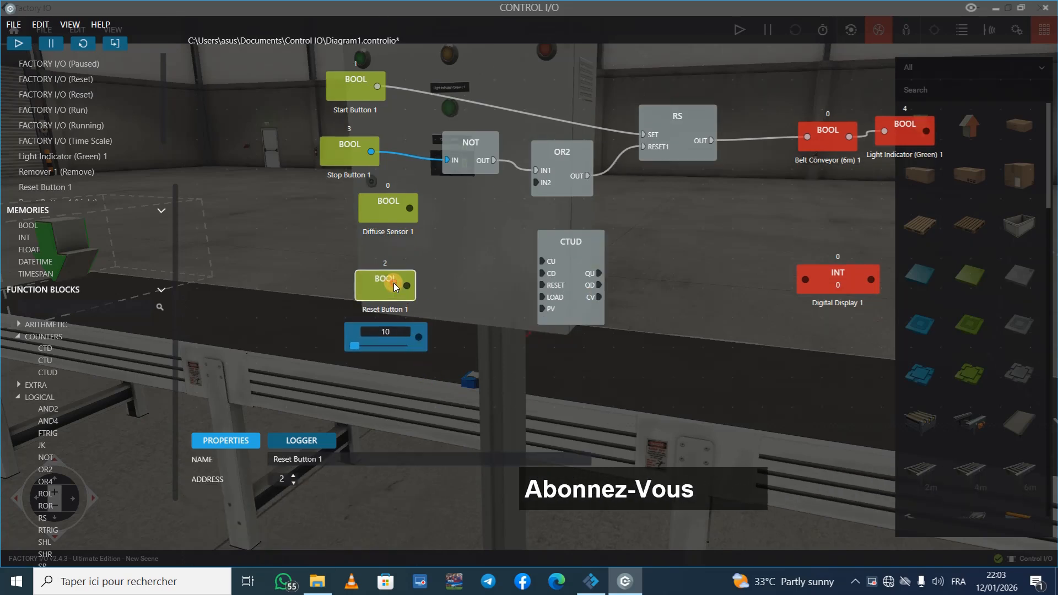
drag(388, 213, 387, 227)
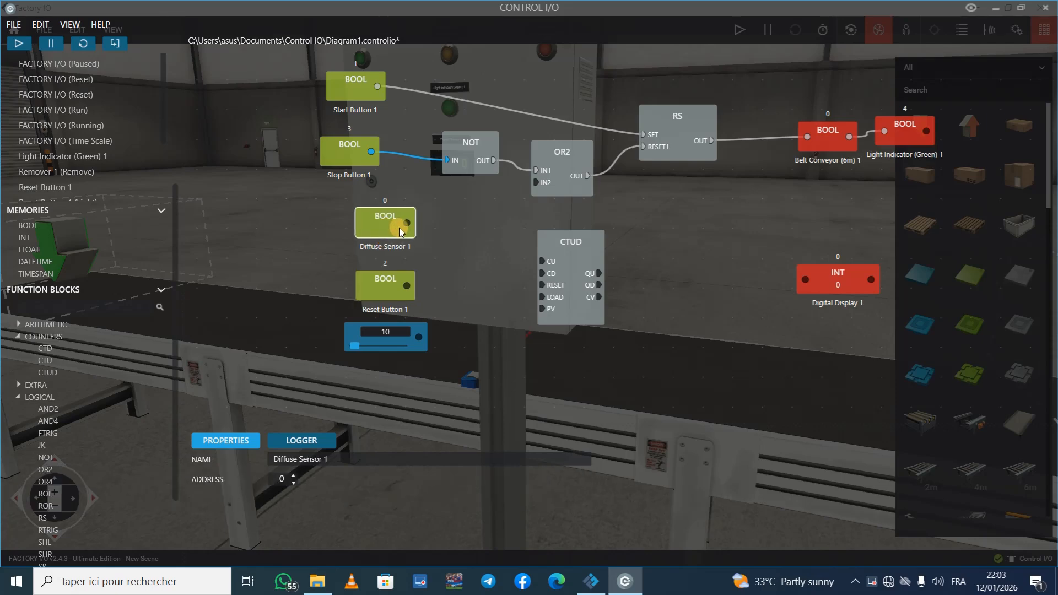
Step: Wire Diffuse Sensor 1 to CU, Reset Button 1 to RESET, the value 10 to PV, CV to Digital Display 1, and QU to OR2's IN2
drag(495, 231, 515, 253)
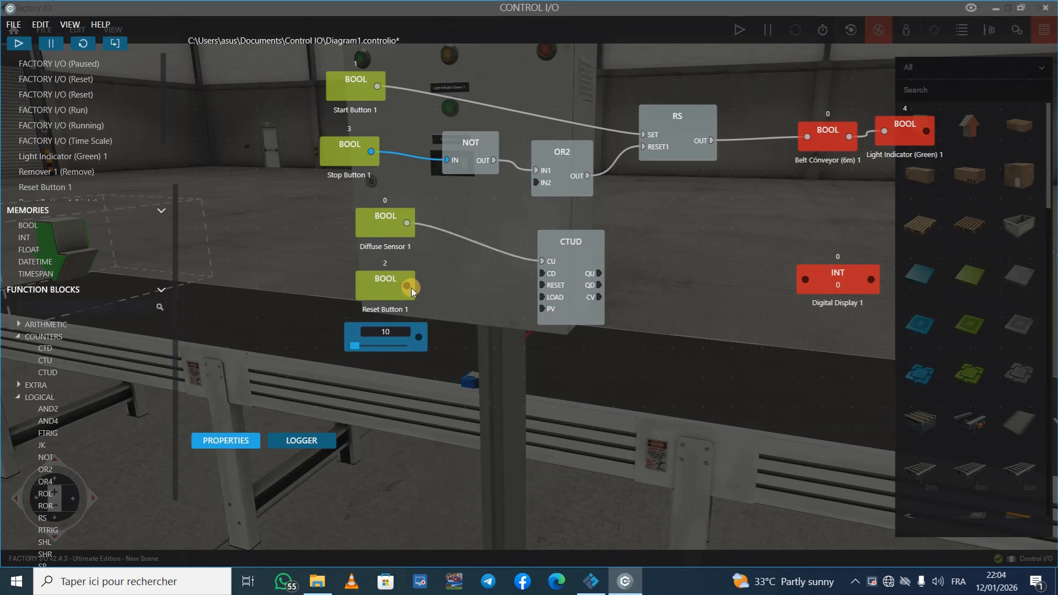
drag(408, 286, 511, 289)
drag(786, 276, 805, 279)
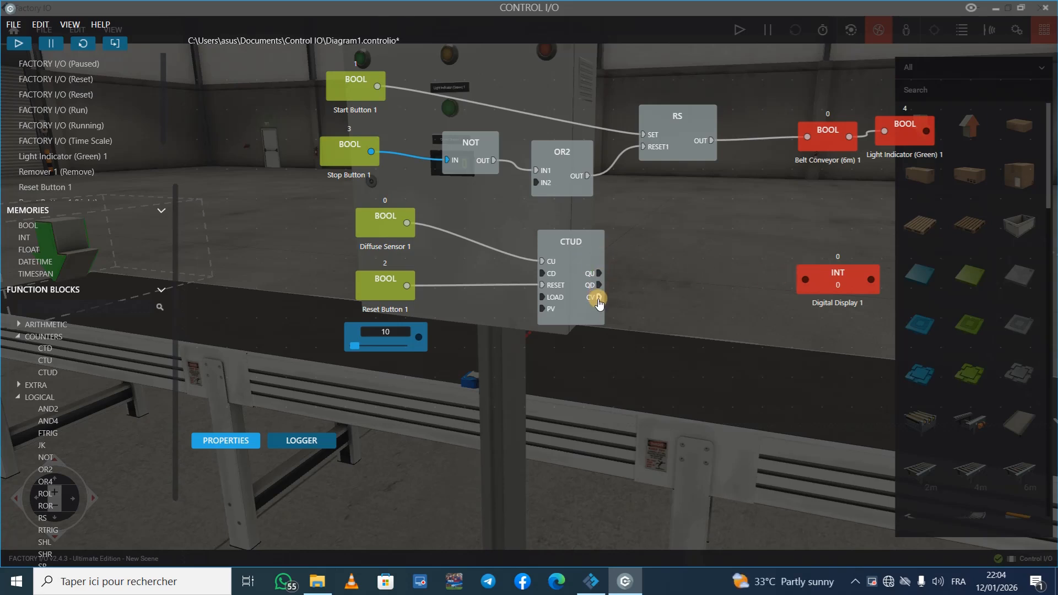
drag(599, 298, 819, 301)
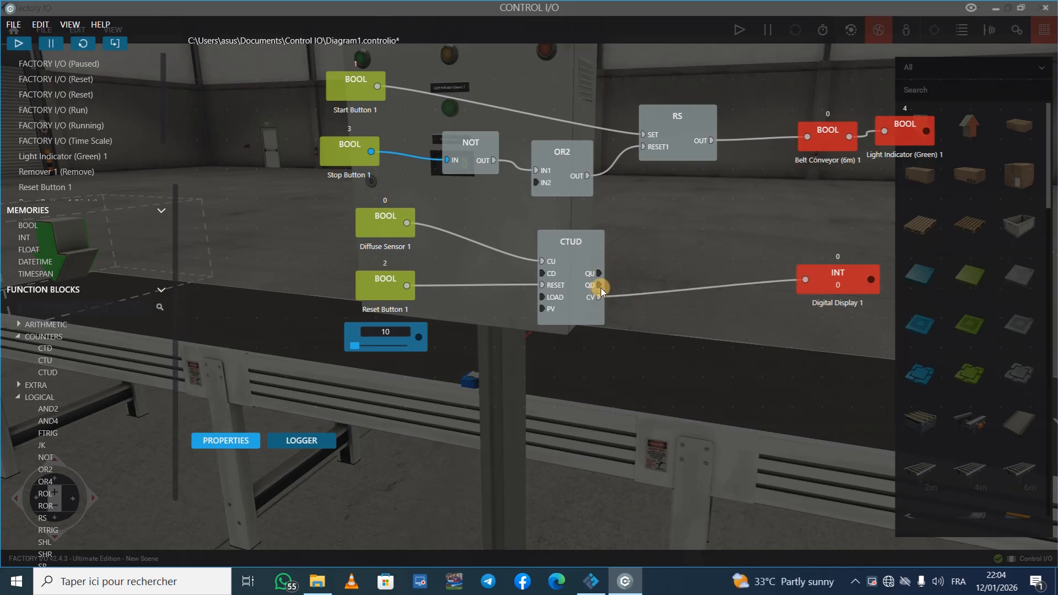
drag(615, 251, 560, 198)
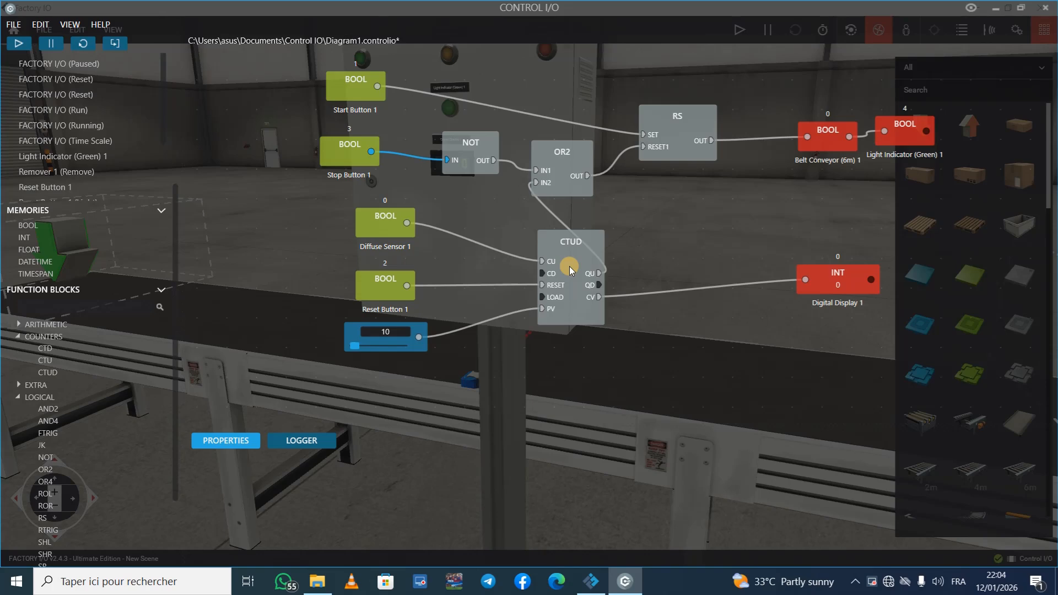
Step: Run the diagram with the CTUD counter, switch to Factory IO, and start the conveyor with Start Button 1
click(26, 44)
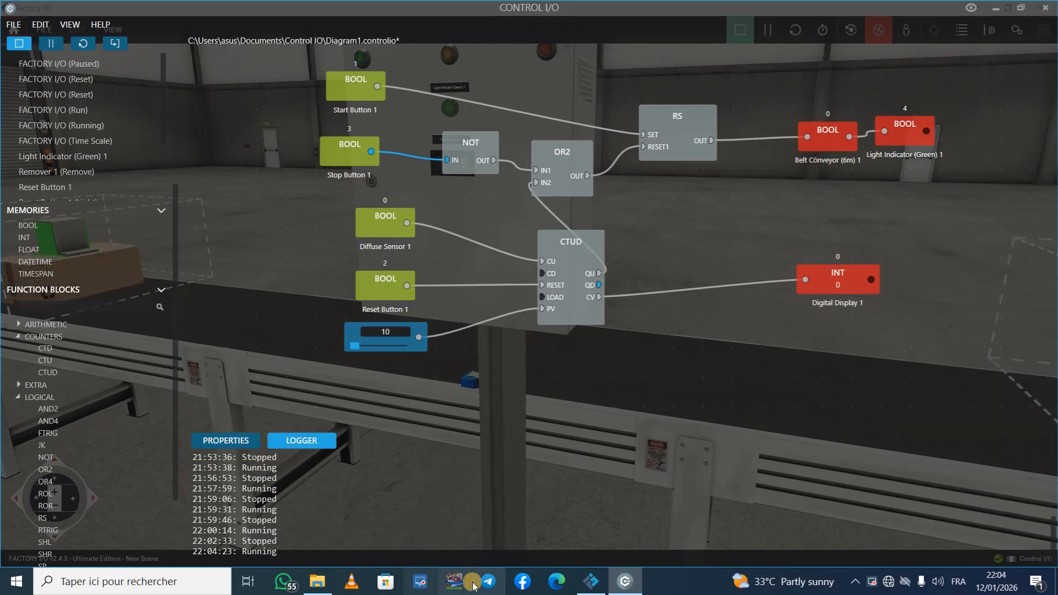
click(592, 581)
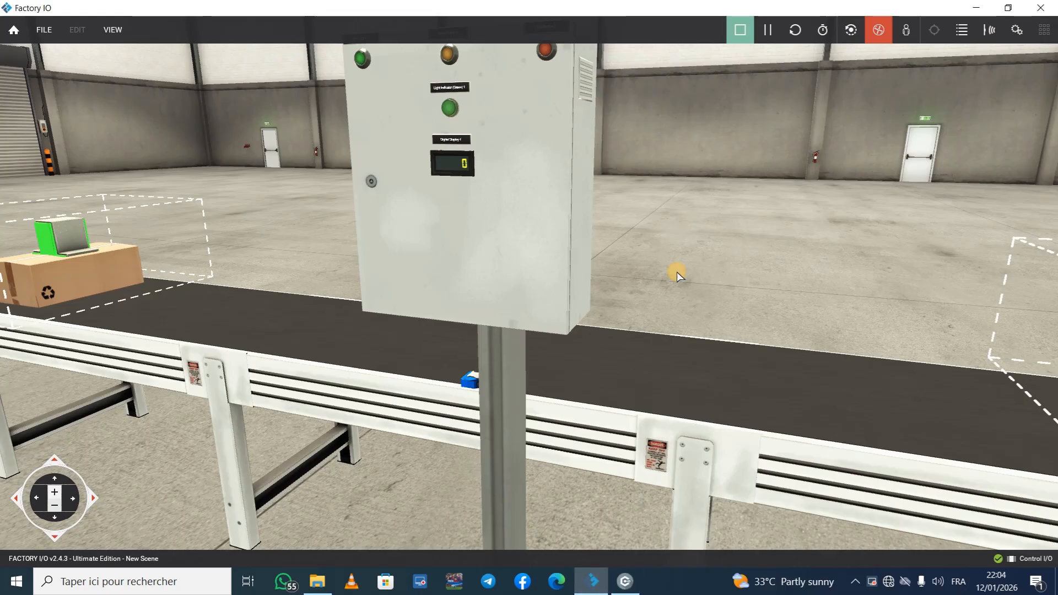
click(362, 59)
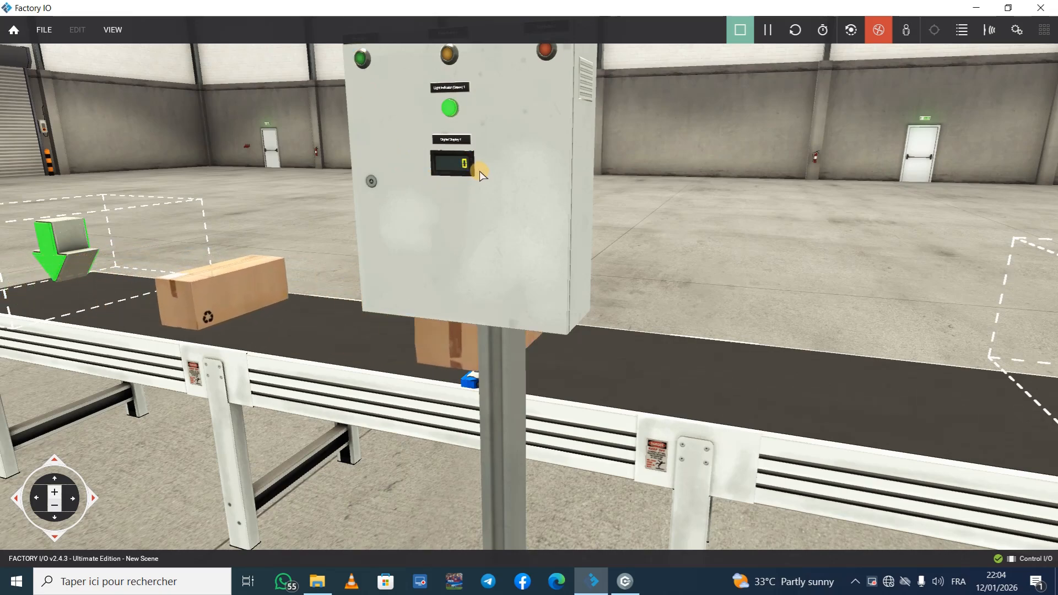
Step: Watch the boxes being counted up from around the conveyor until the belt stops, and clear the counter with Reset Button 1
right_drag(500, 155, 528, 291)
scroll(528, 295, down, 5)
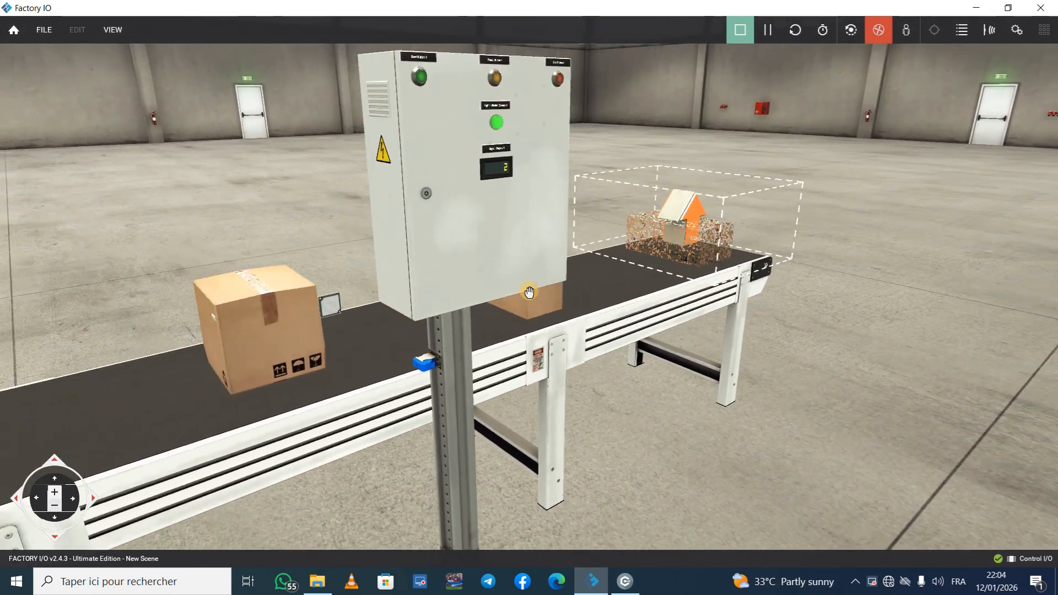
right_drag(462, 316, 528, 292)
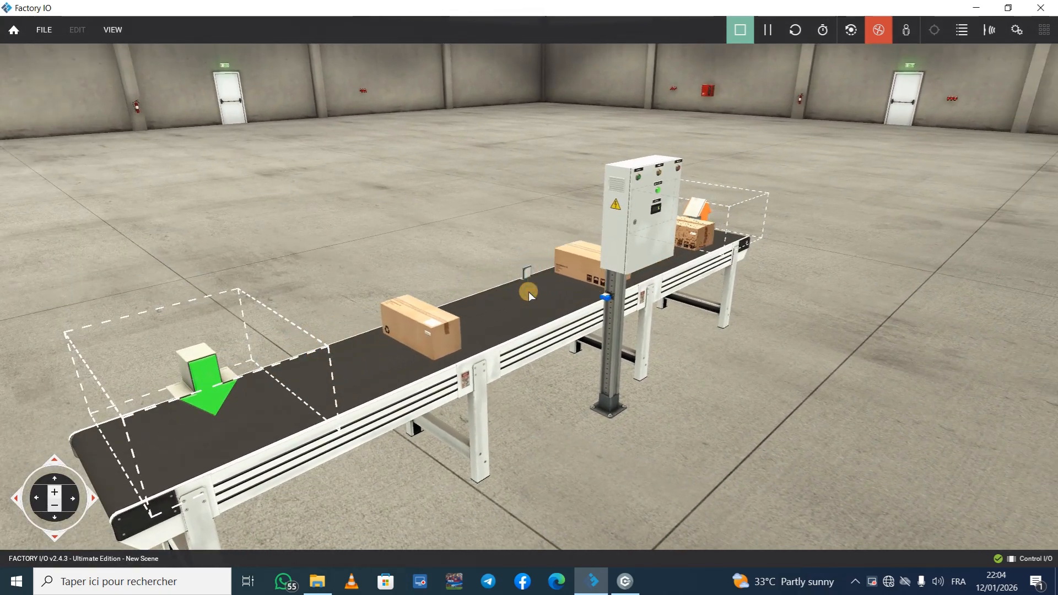
key(XF86AudioRaiseVolume)
key(XF86AudioRaiseVolume)
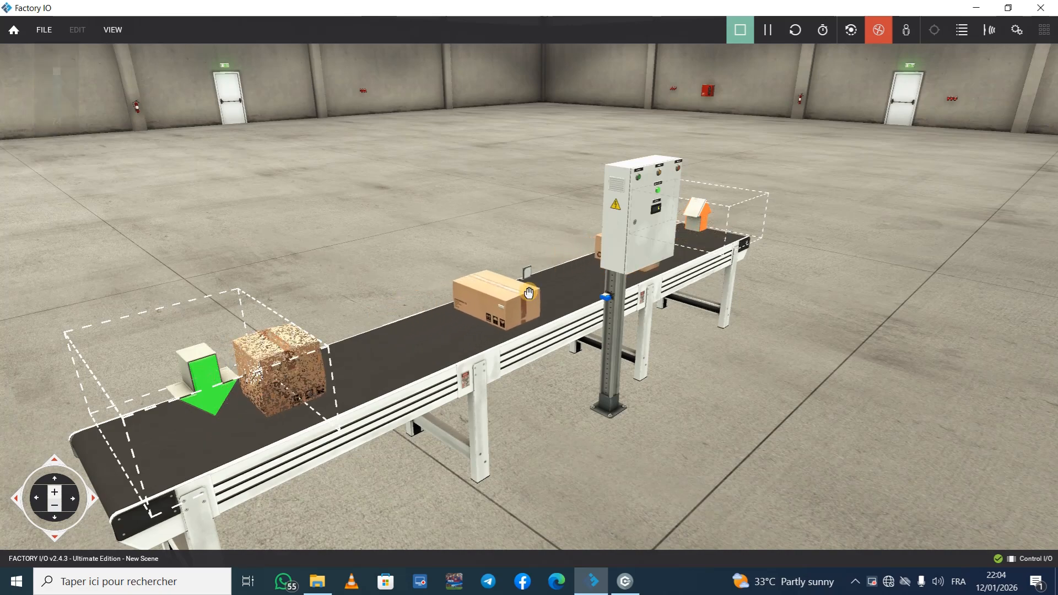
key(Right)
key(Right)
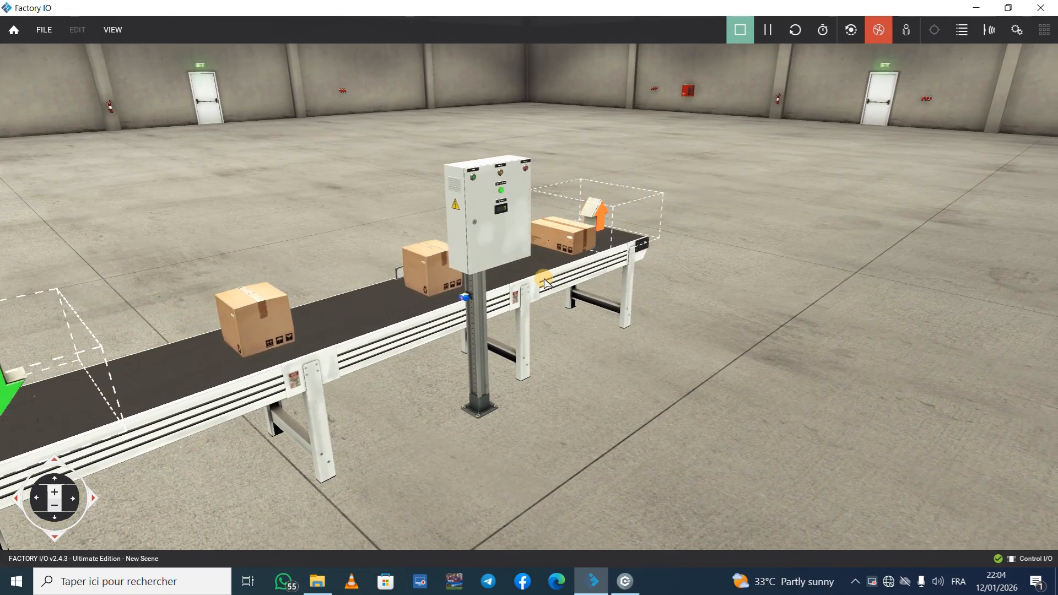
right_drag(544, 279, 536, 248)
scroll(528, 291, up, 5)
scroll(528, 291, up, 4)
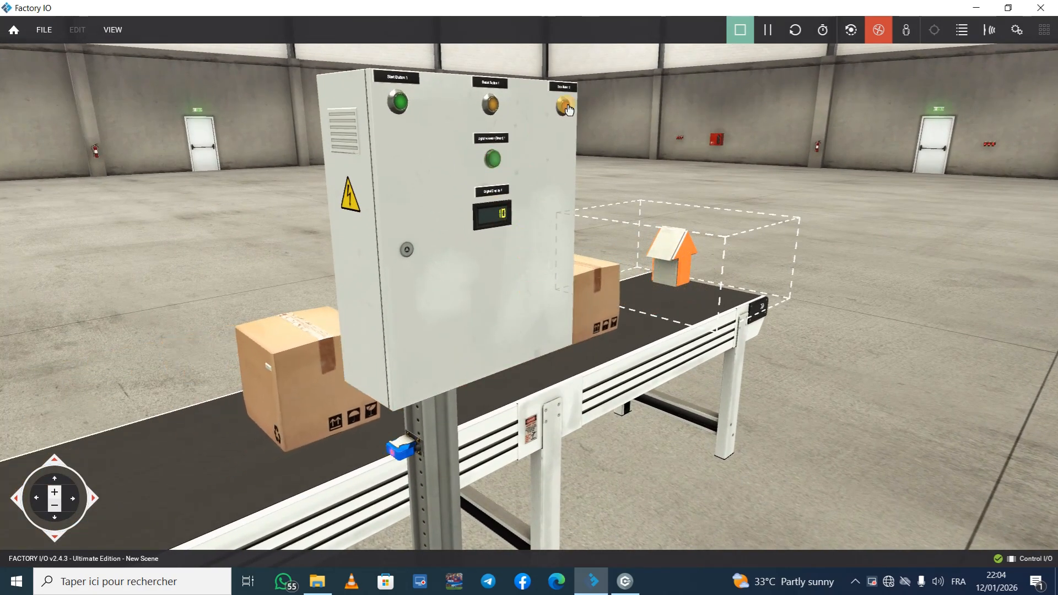
click(491, 105)
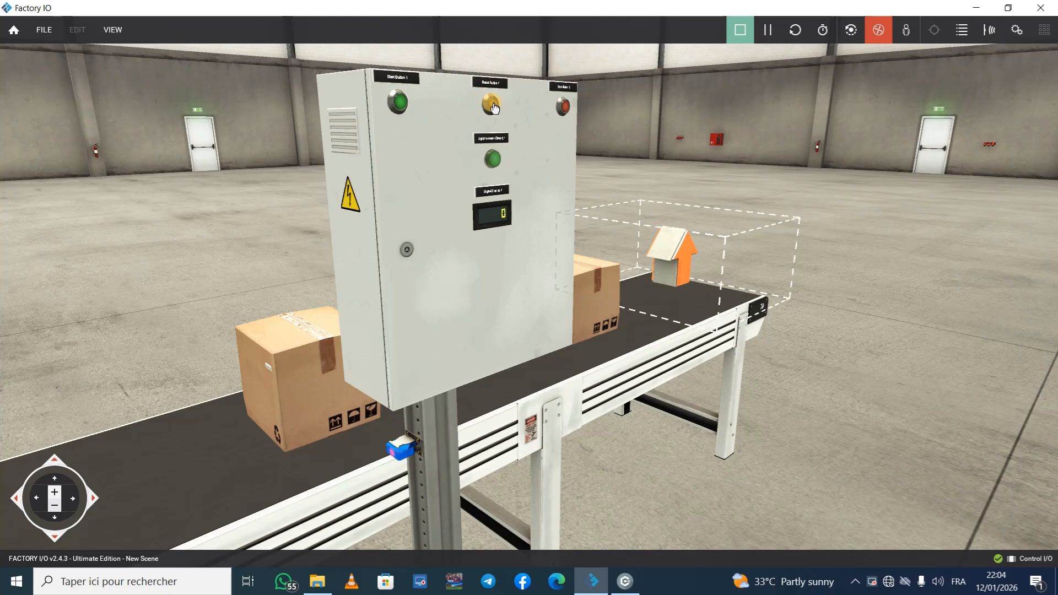
Step: Stop the Control I/O diagram and rewire Diffuse Sensor 1 from CU to CD and Reset Button 1 from RESET to LOAD
click(625, 581)
click(20, 44)
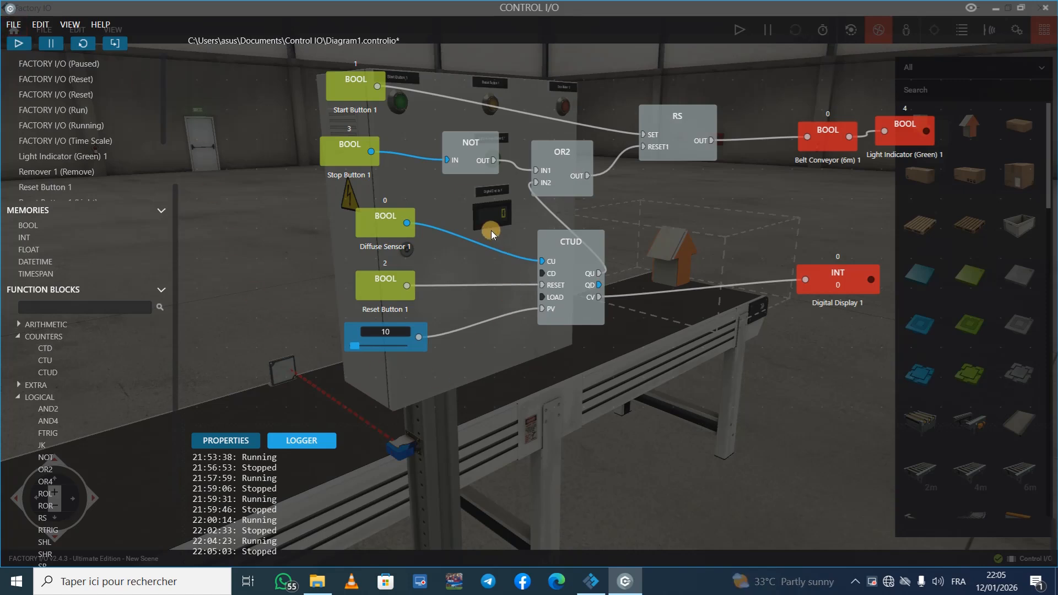
click(487, 247)
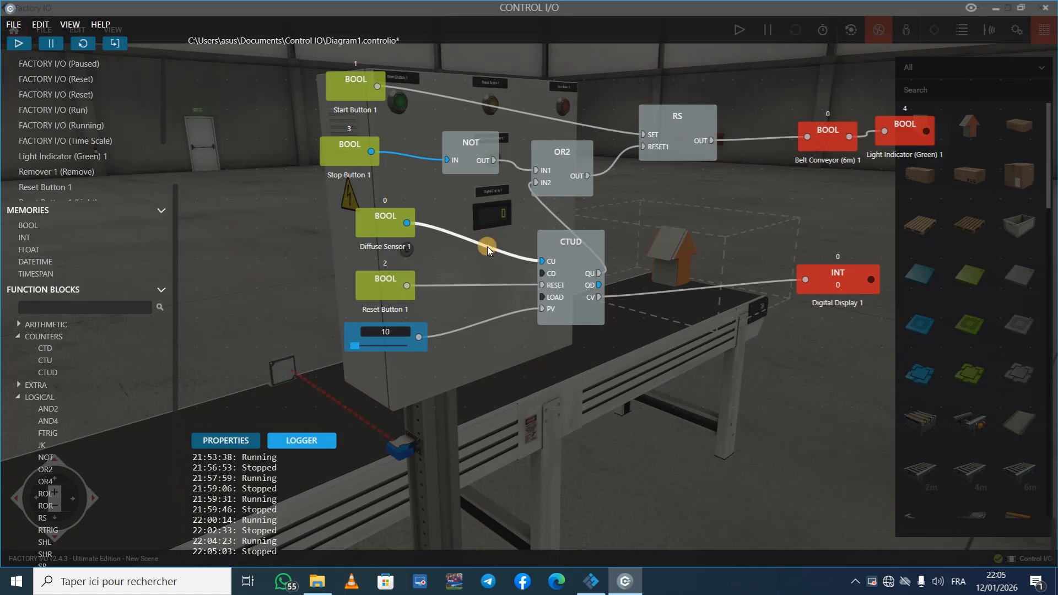
key(Delete)
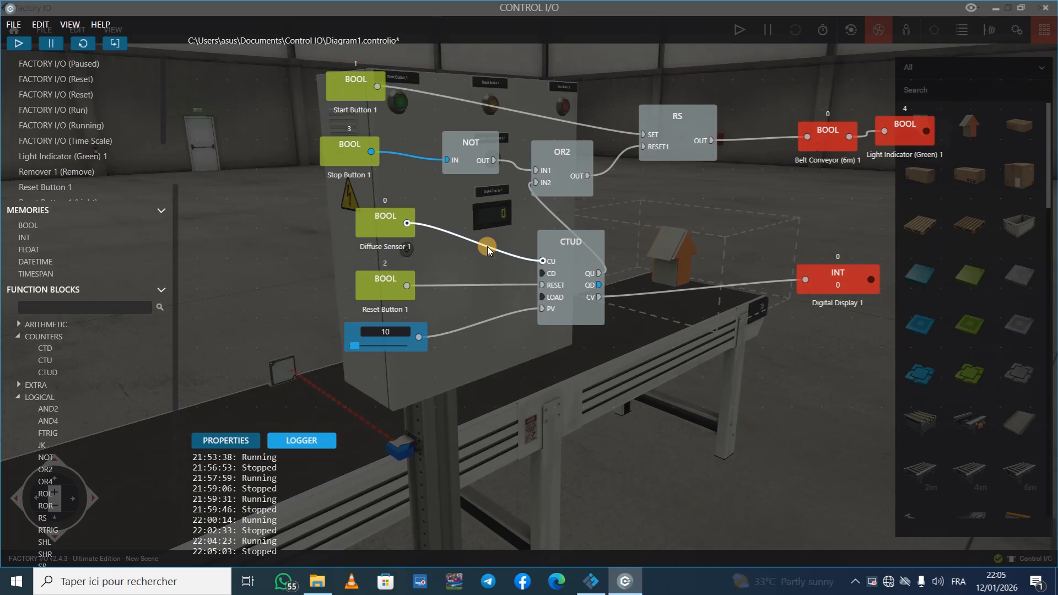
click(484, 286)
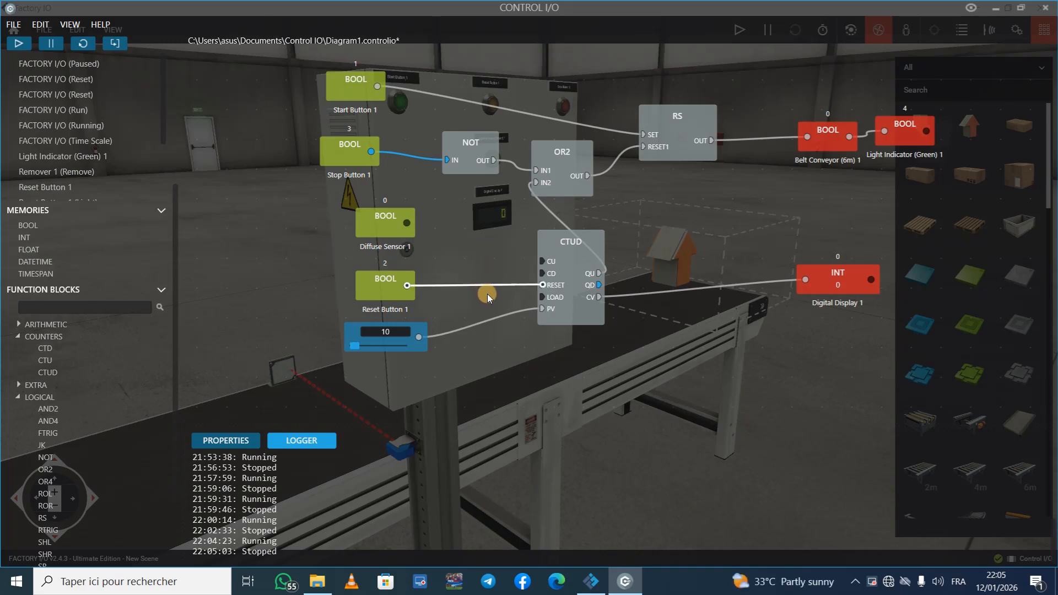
key(Delete)
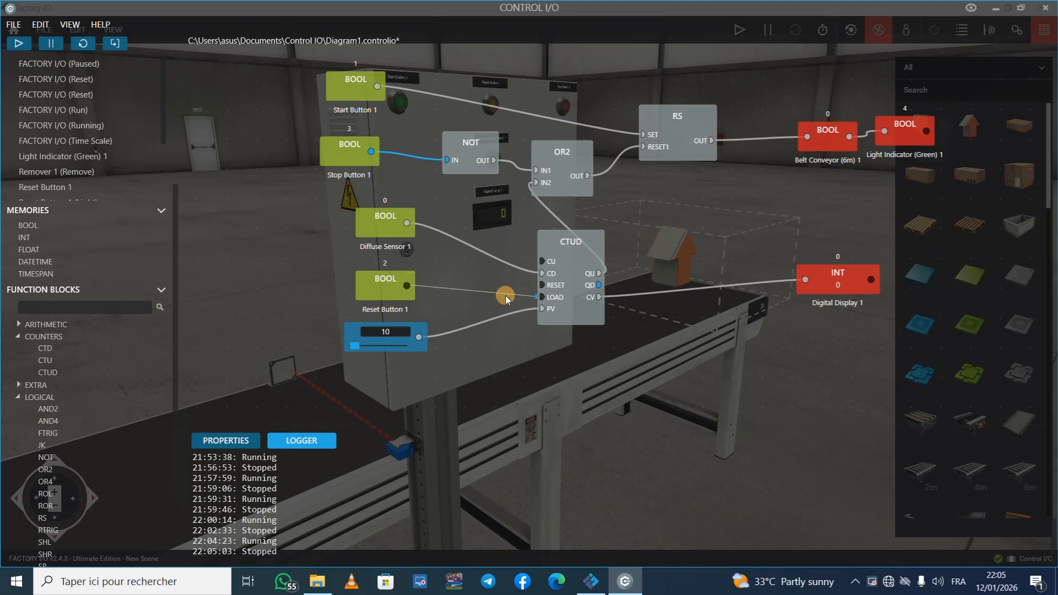
drag(505, 296, 511, 297)
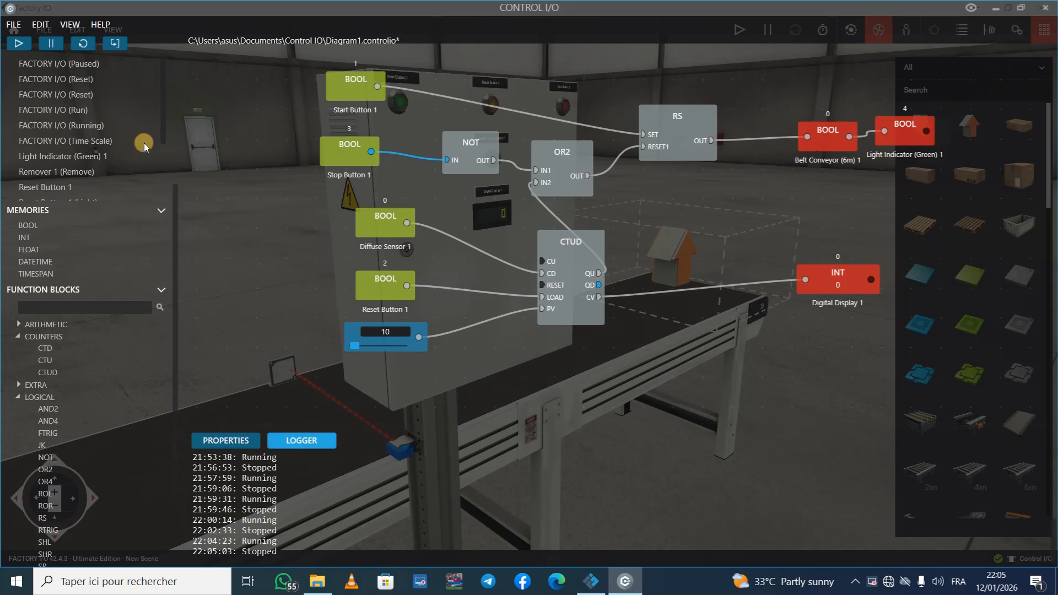
Step: Run the rewired diagram, switch to Factory IO, and load the preset count with Reset Button 1
click(21, 44)
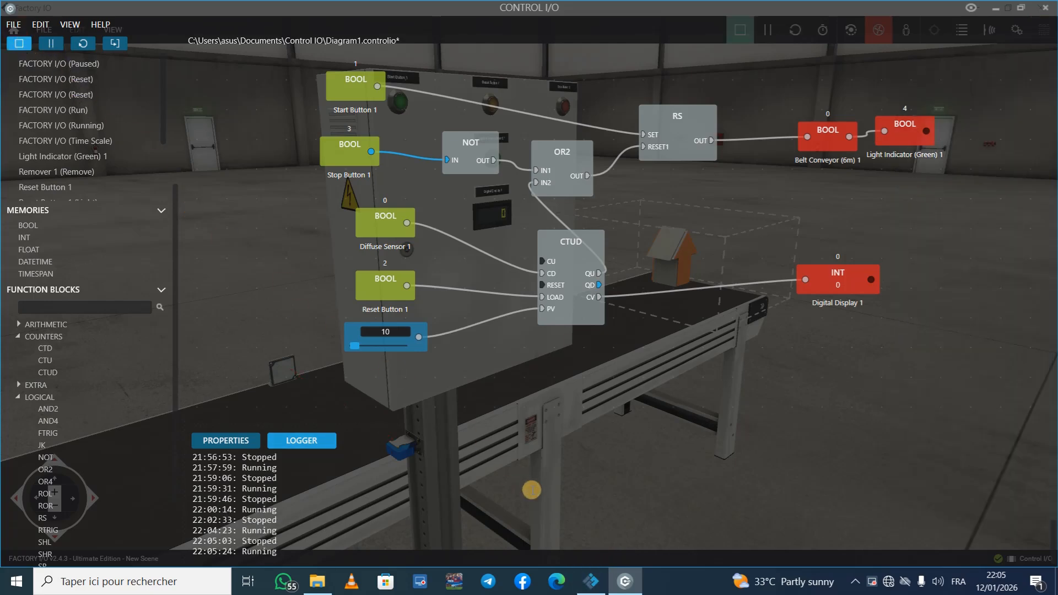
click(590, 581)
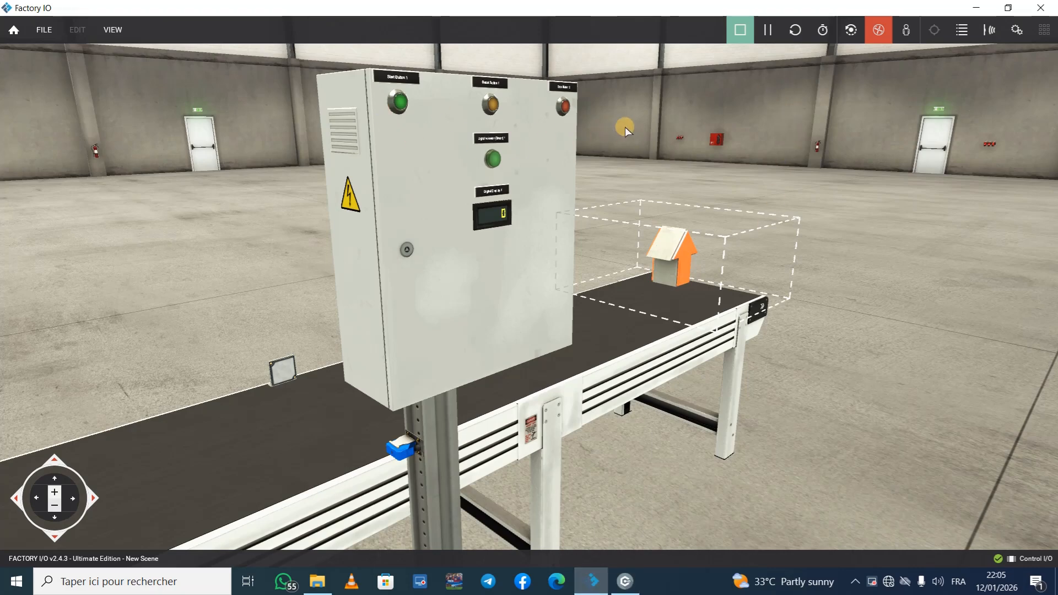
right_drag(680, 132, 529, 295)
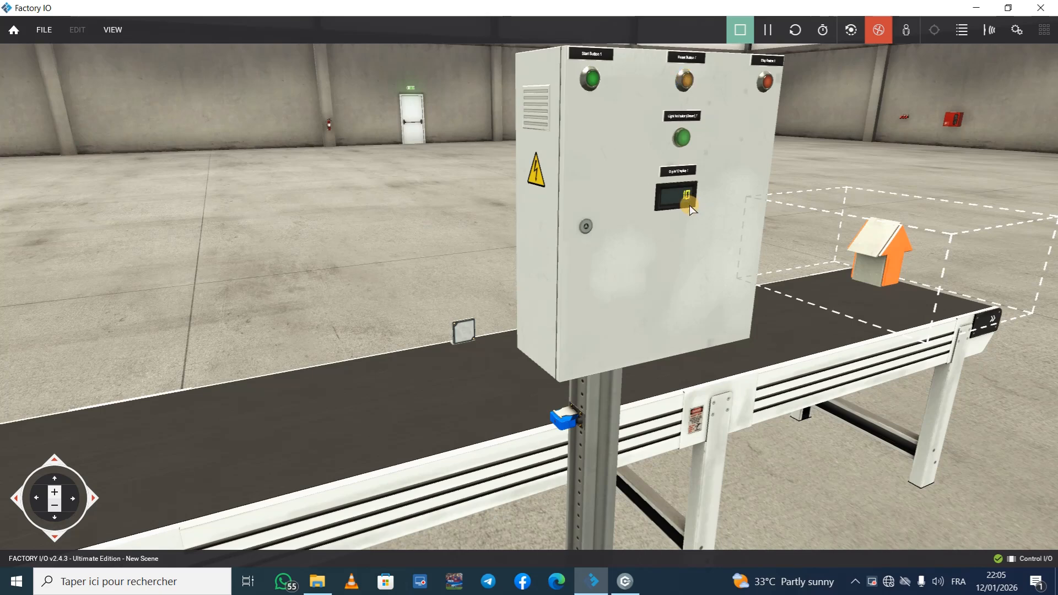
scroll(724, 205, up, 5)
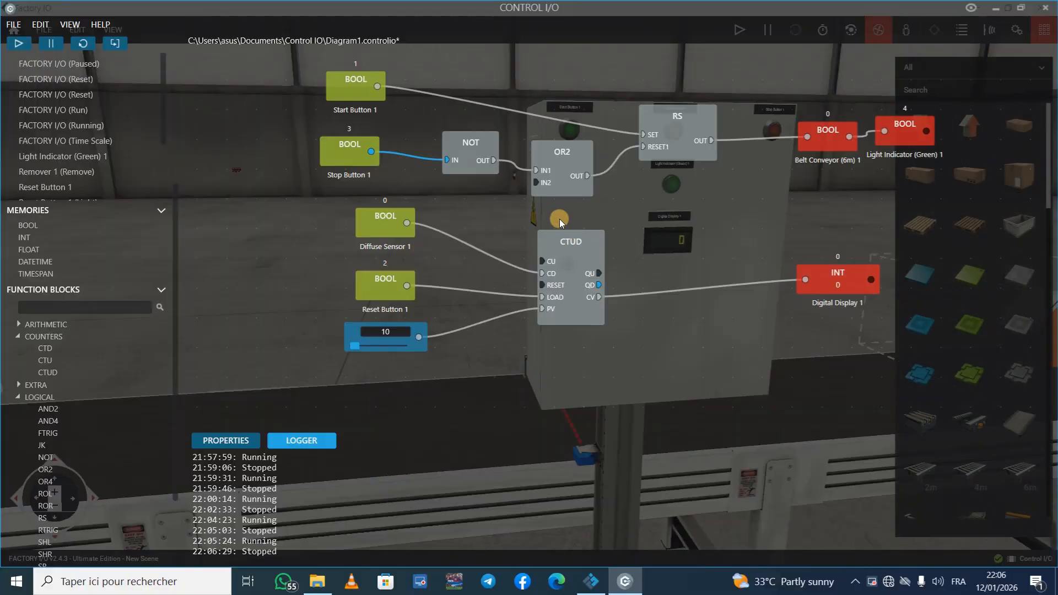
Step: Connect the CTUD block's QD output to OR2's IN2 in place of QU and run the diagram again
drag(599, 288, 553, 188)
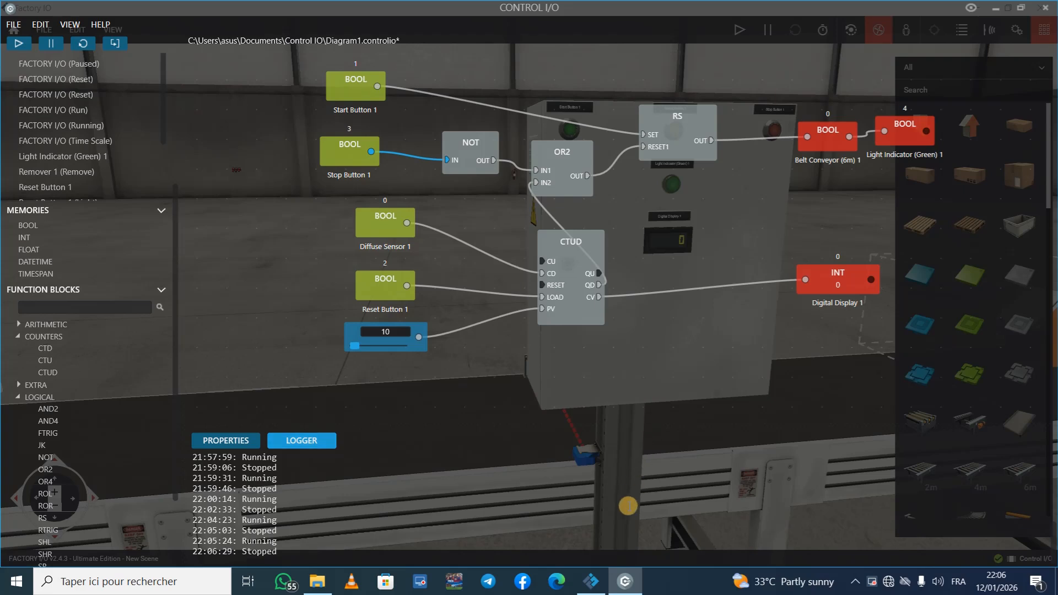
click(30, 45)
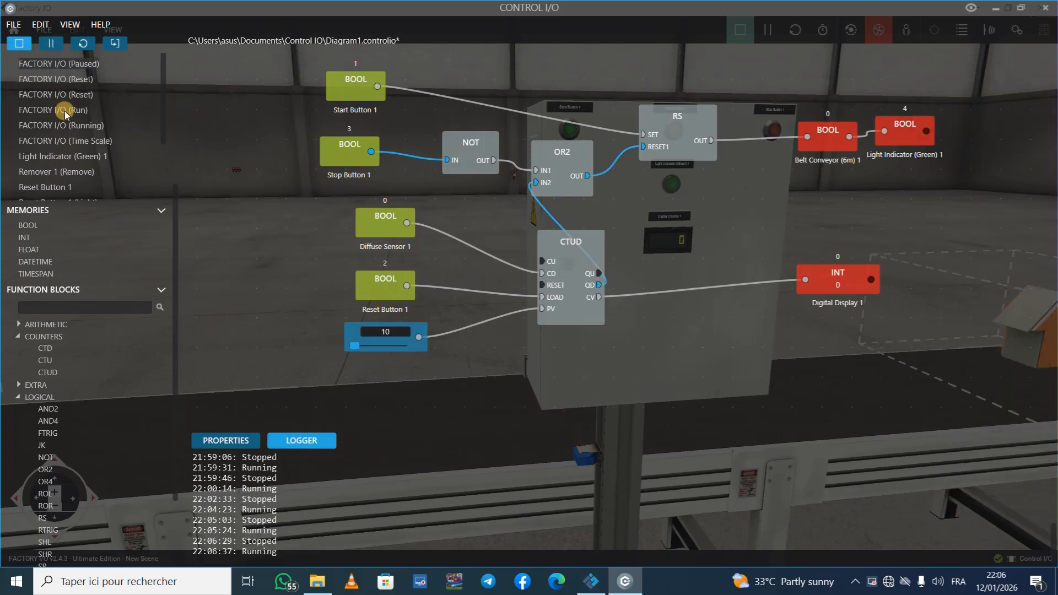
click(588, 246)
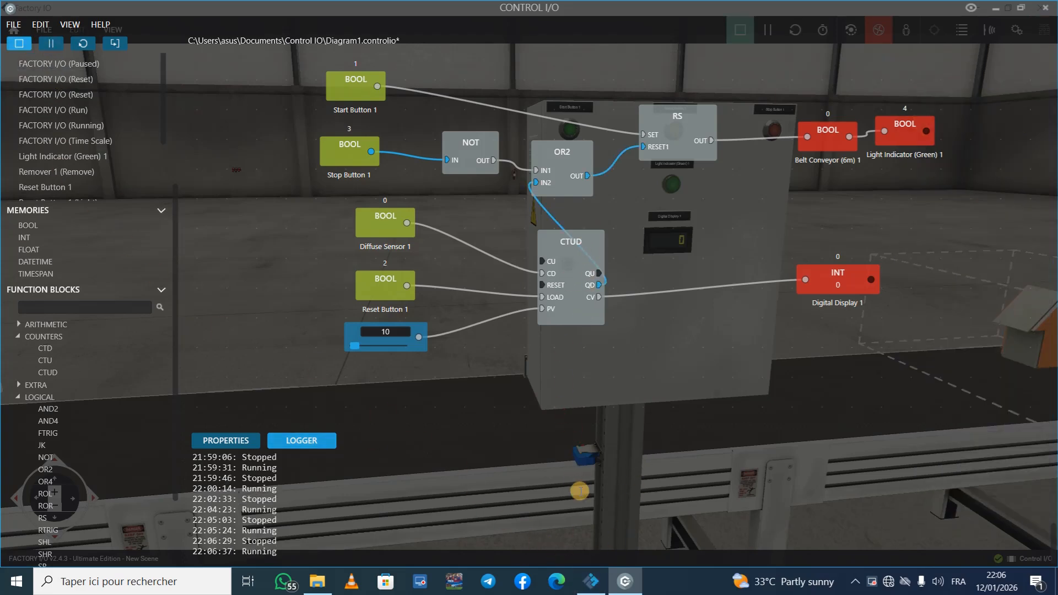
Step: Load the preset count with Reset Button 1 in Factory IO, check the CTUD outputs in the diagram, and start the conveyor
click(593, 580)
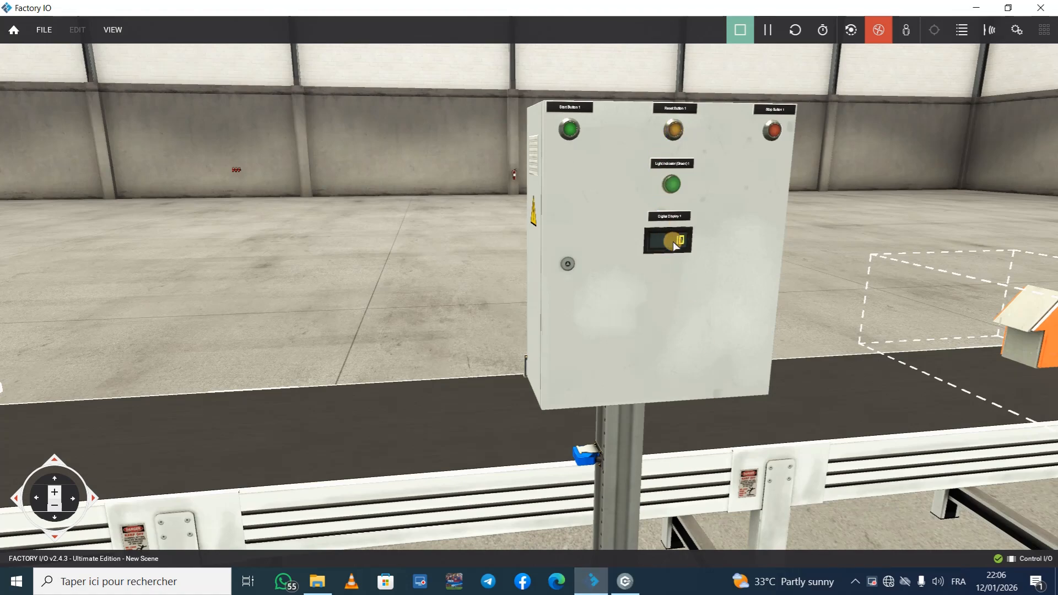
click(625, 581)
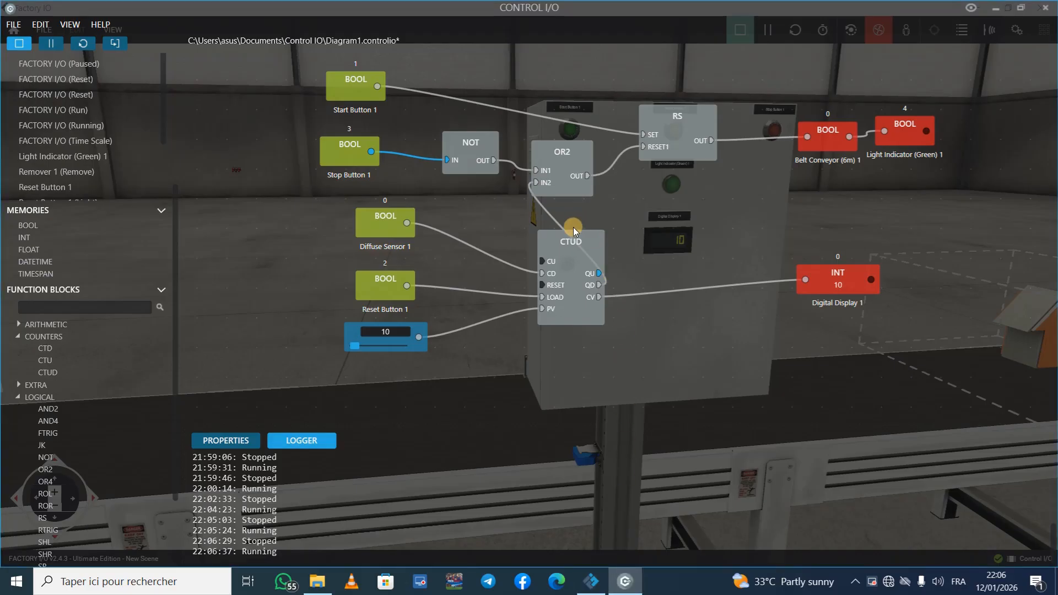
click(592, 582)
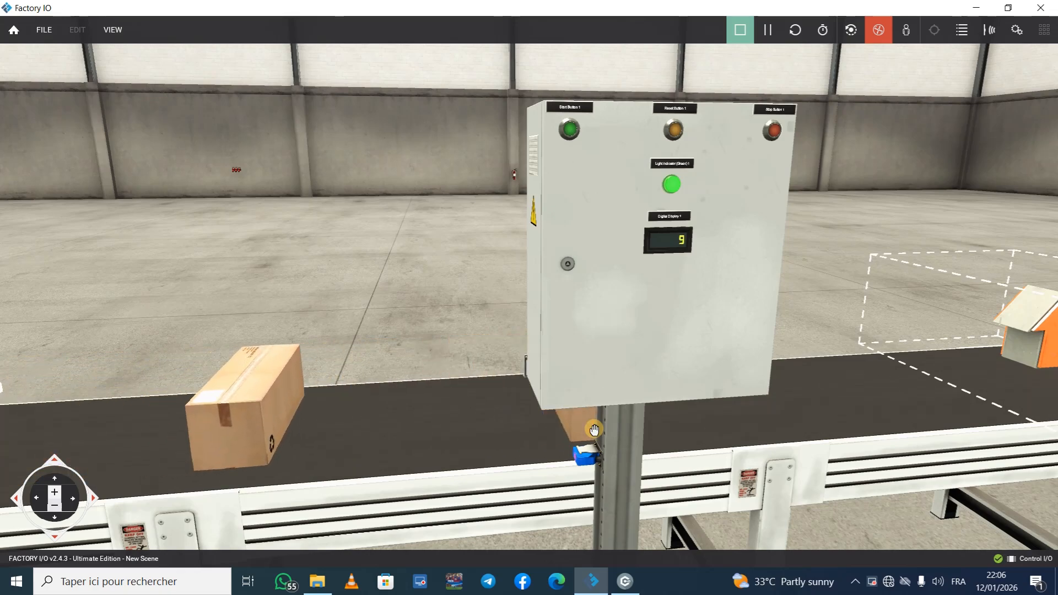
Step: Watch the boxes travel from the emitter past the diffuse sensor, viewing the conveyor from several sides
right_drag(585, 426, 529, 291)
scroll(529, 291, down, 3)
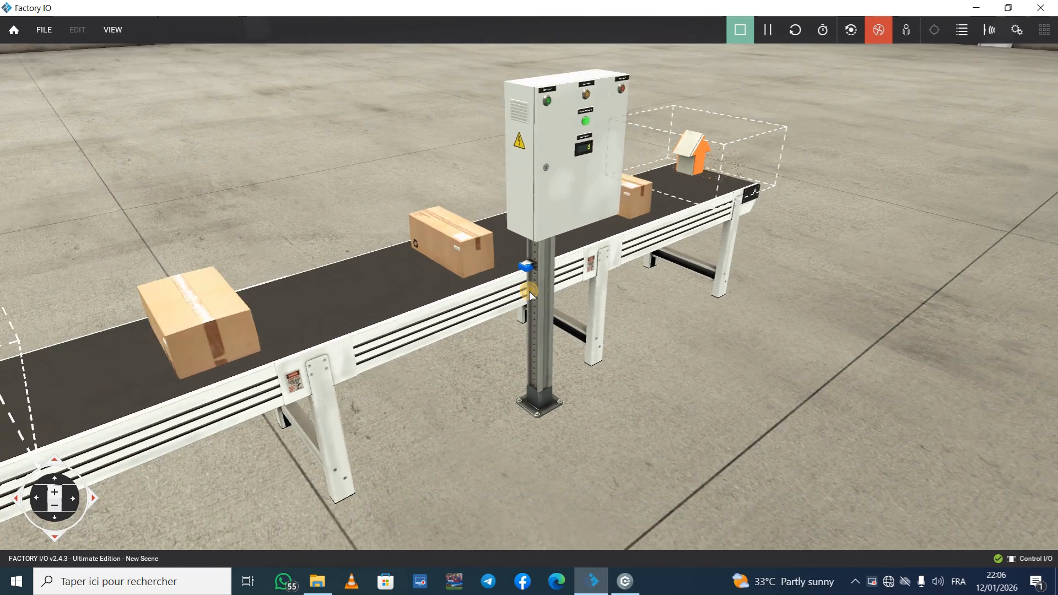
scroll(528, 291, up, 4)
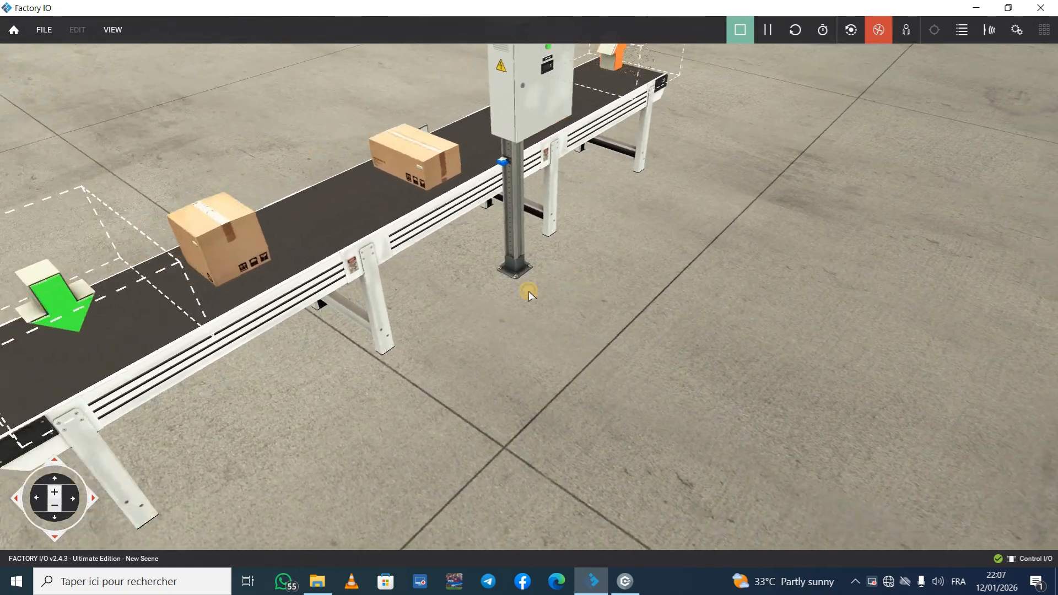
scroll(528, 291, down, 5)
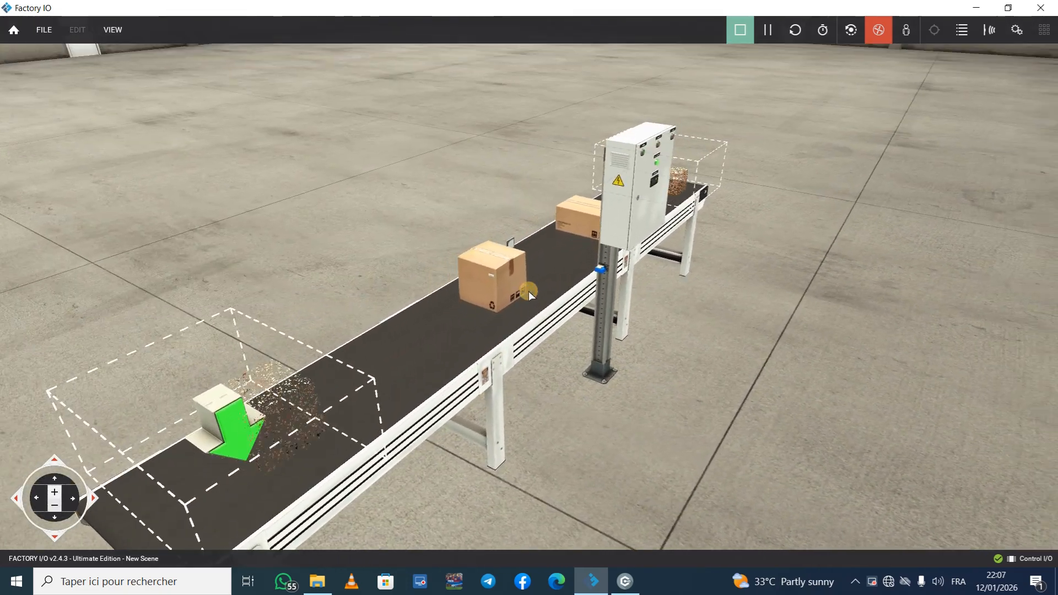
right_drag(527, 291, 529, 292)
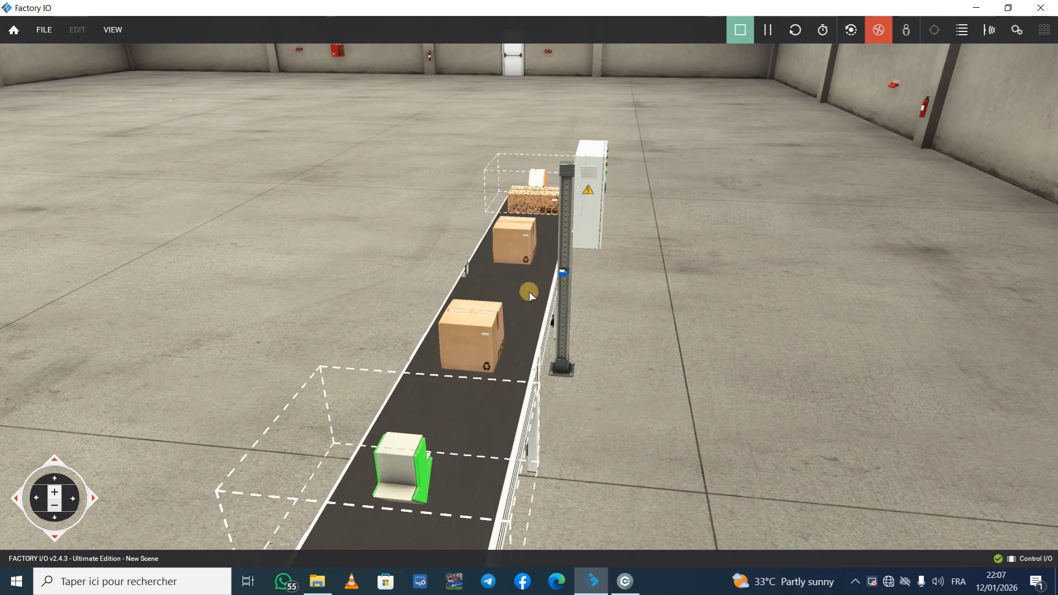
scroll(529, 293, up, 5)
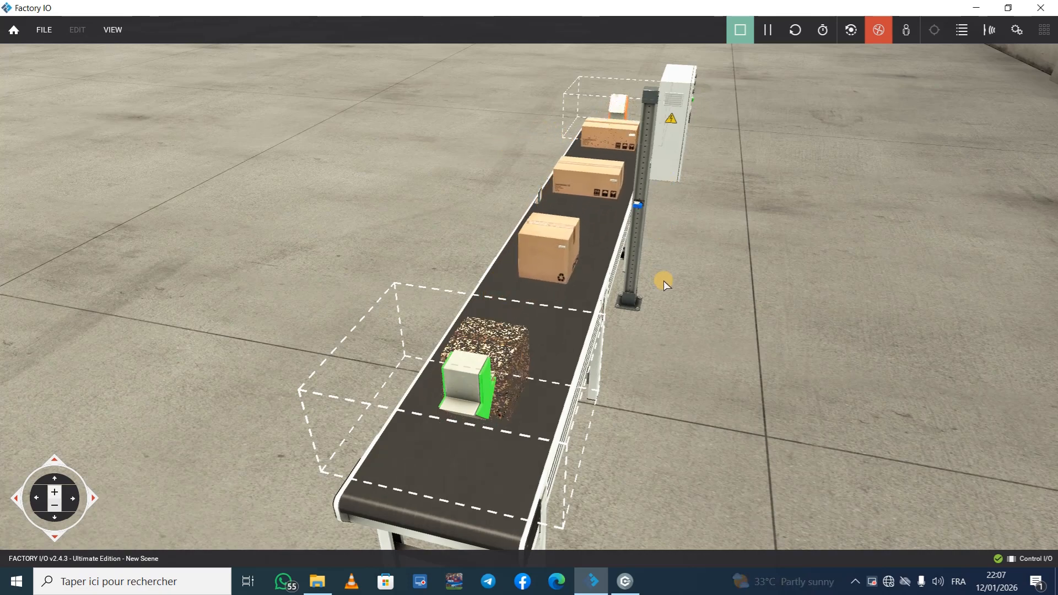
right_drag(663, 279, 677, 253)
scroll(530, 292, up, 8)
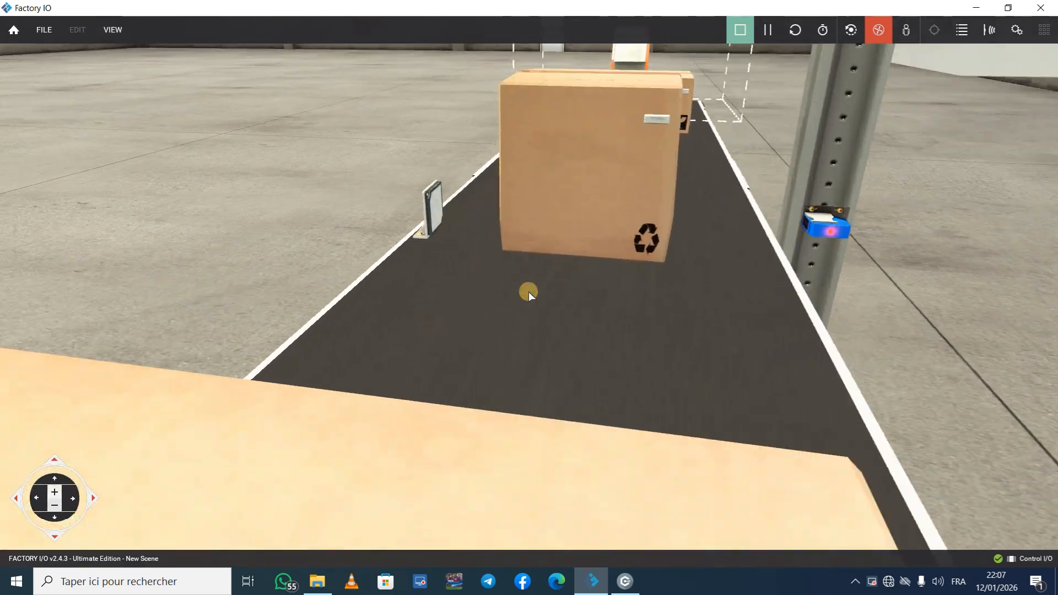
right_drag(528, 292, 529, 292)
key(d)
key(d)
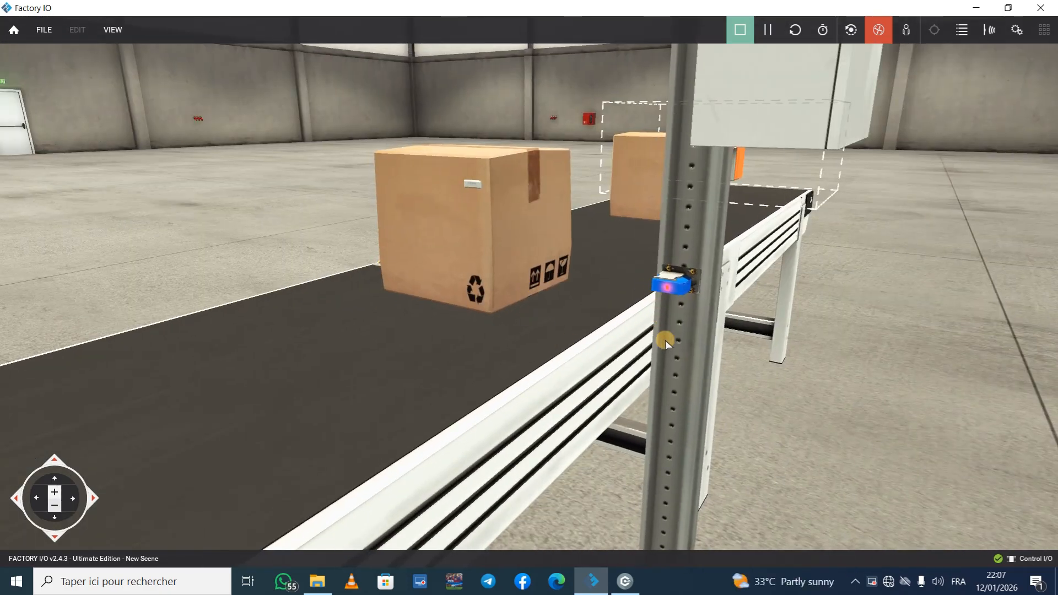
key(d)
Step: Reload the preset count with Reset Button 1 at the control panel and run the conveyor with Start Button 1
right_drag(686, 344, 528, 351)
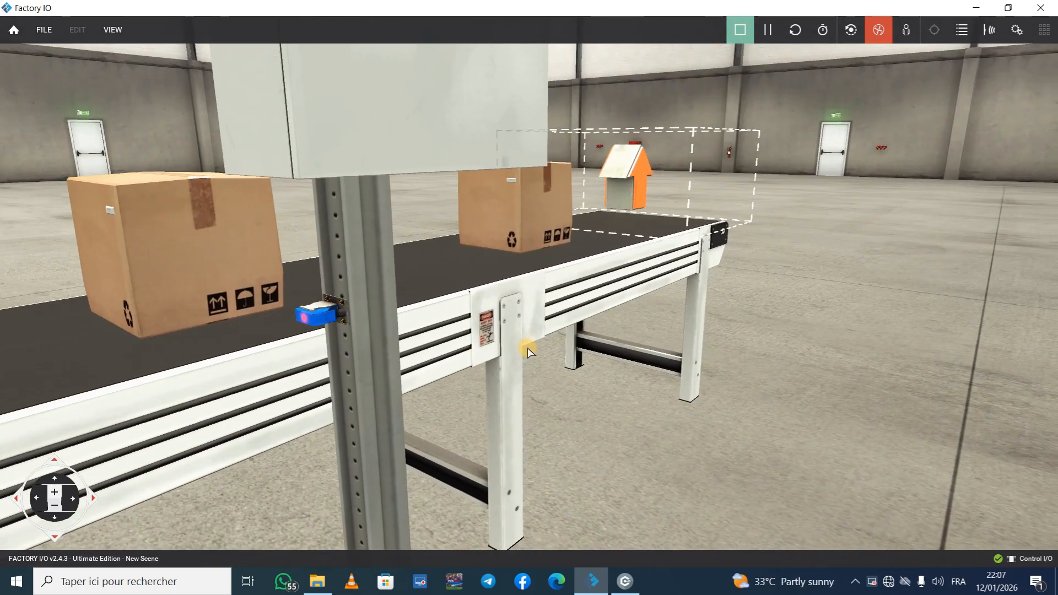
right_drag(499, 299, 529, 292)
right_drag(600, 303, 529, 295)
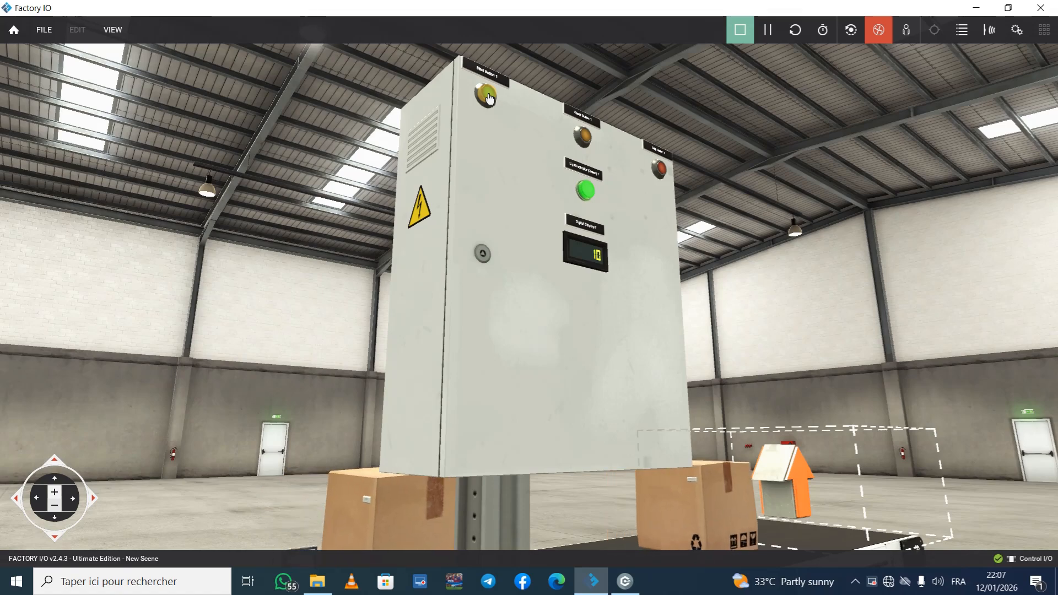
Step: Watch boxes pass the diffuse sensor and the count on Digital Display 1 go down until the belt stops
right_drag(314, 323, 528, 292)
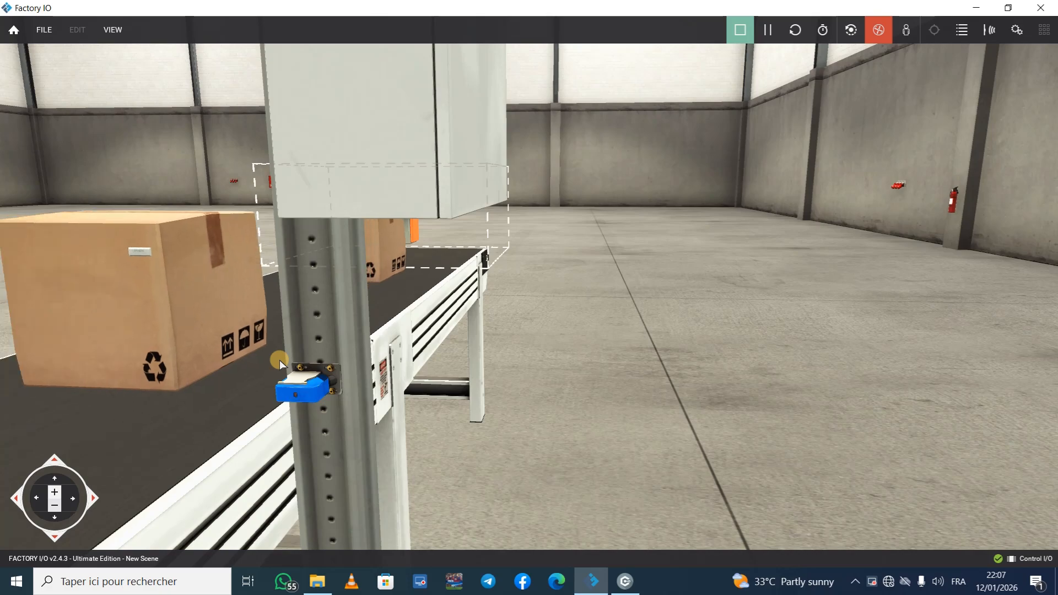
right_drag(279, 359, 528, 291)
middle_drag(528, 291, 528, 291)
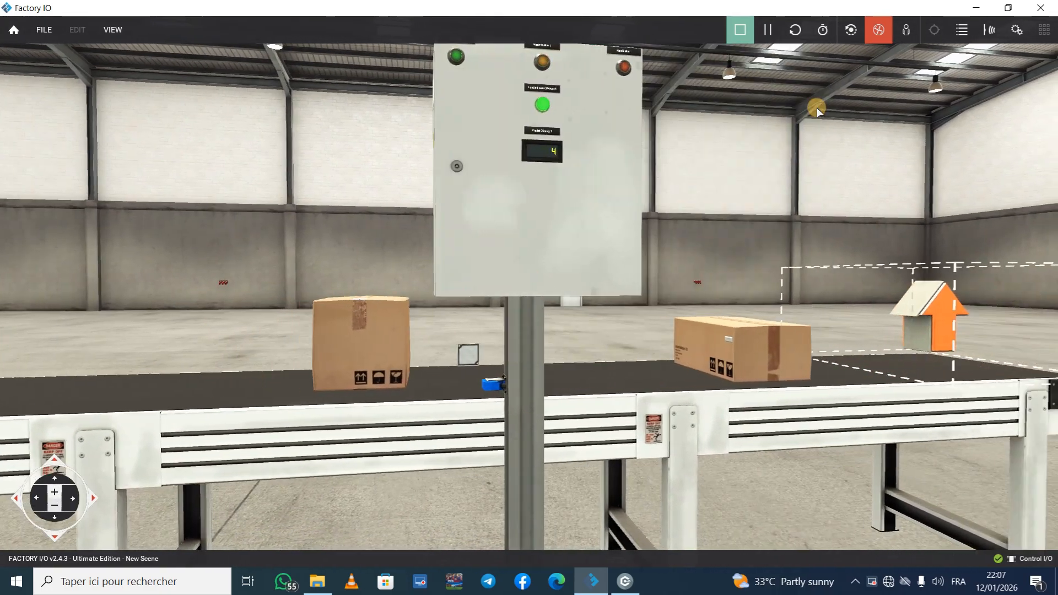
right_drag(604, 212, 617, 178)
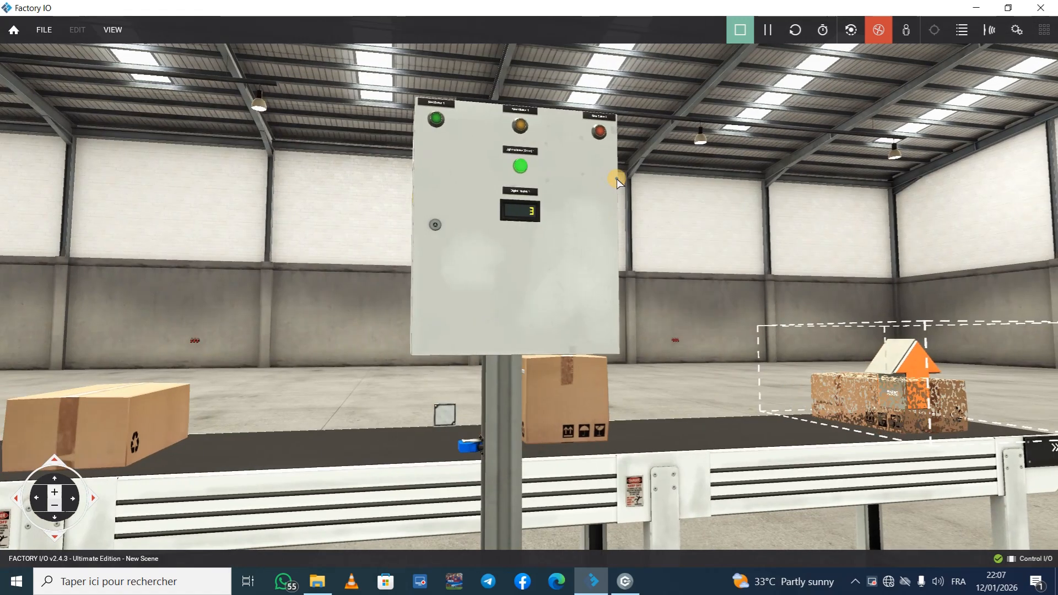
scroll(517, 276, up, 5)
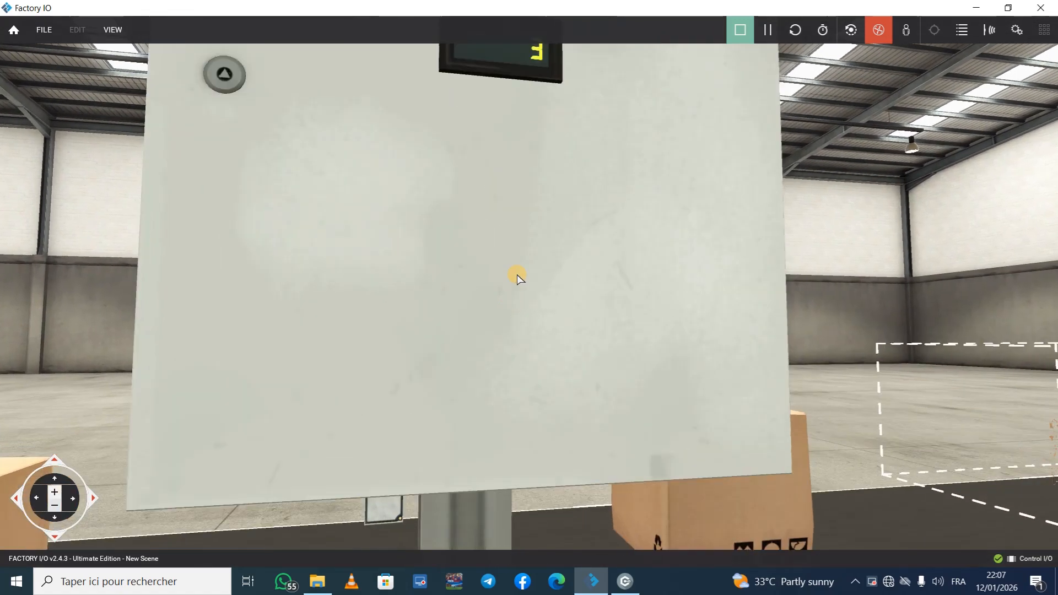
scroll(532, 239, down, 2)
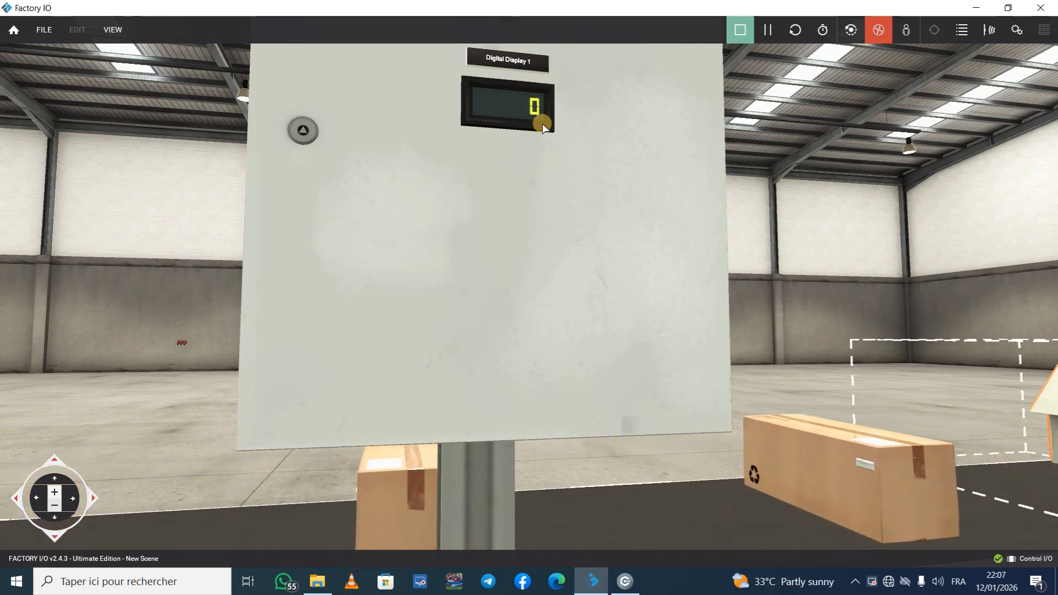
Step: Check the CTUD, OR2 and RS signals in the diagram and look over the conveyor and its boxes in Factory IO
click(623, 583)
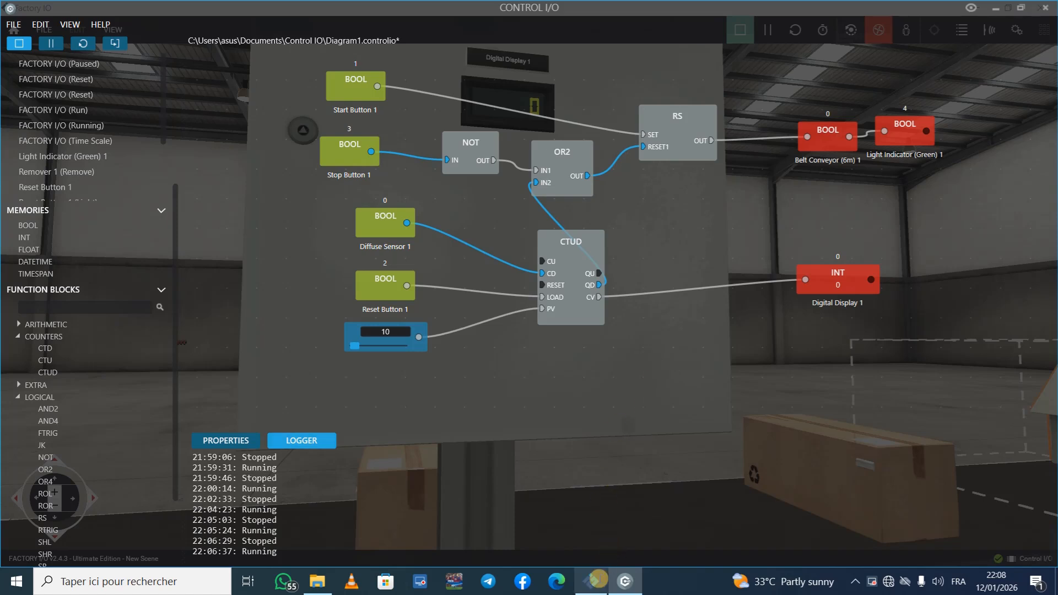
click(590, 583)
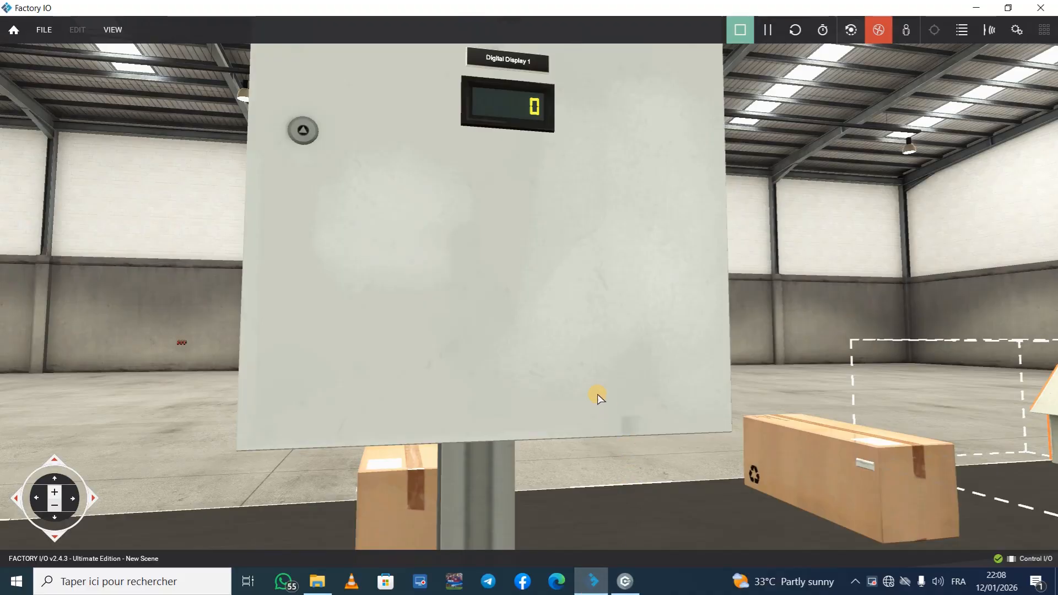
scroll(588, 380, down, 8)
right_drag(608, 303, 529, 291)
key(Left)
scroll(529, 291, up, 5)
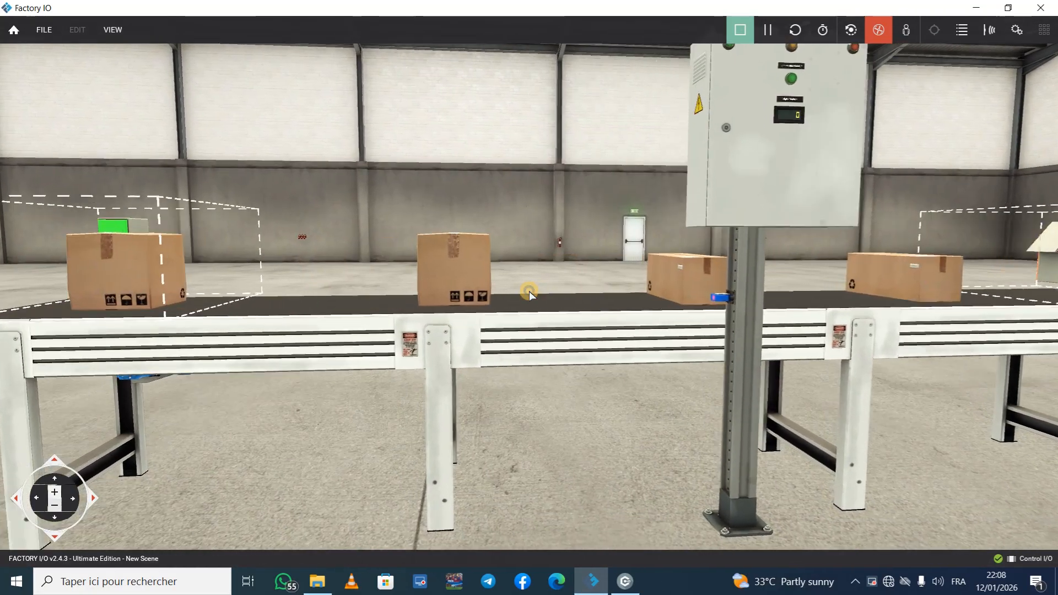
scroll(529, 291, down, 6)
key(Page_Up)
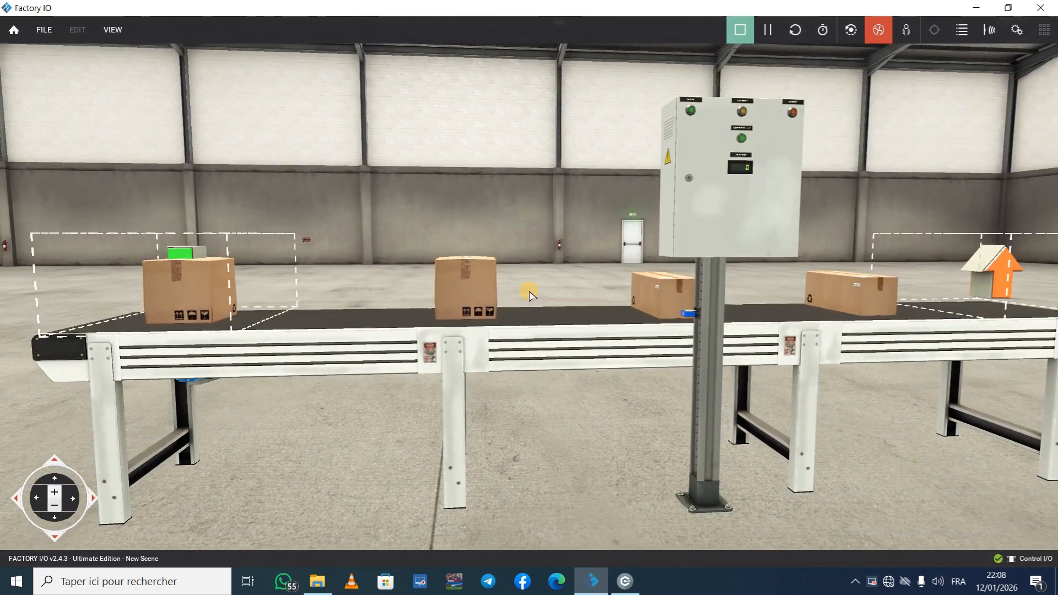
mouse_move(529, 291)
right_down()
mouse_move(558, 266)
mouse_move(448, 253)
mouse_move(528, 291)
right_up()
key(Right)
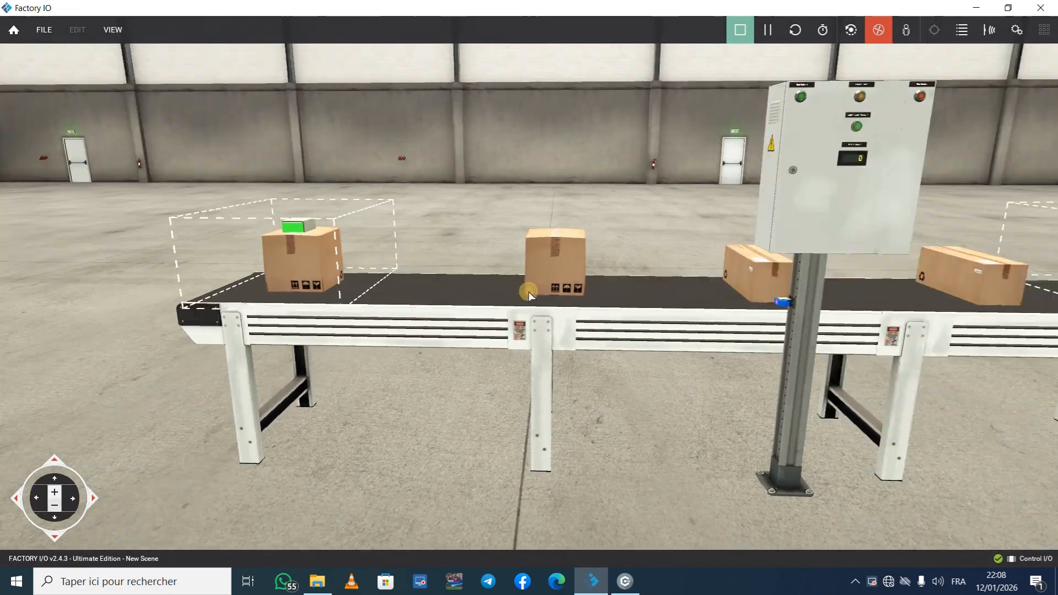
key(Page_Up)
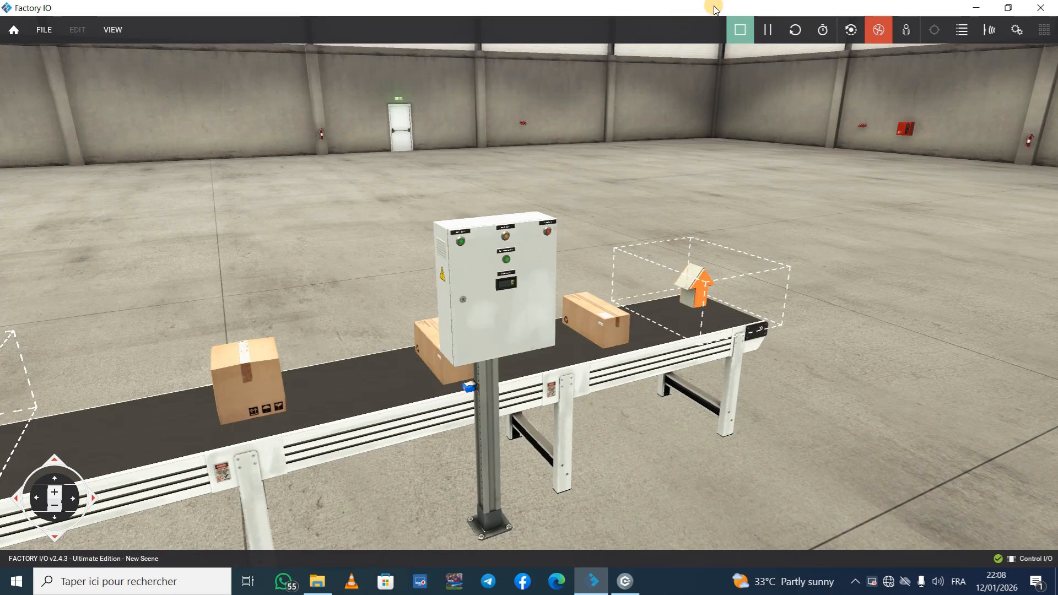
Step: Stop and restart the Factory IO simulation to clear the boxes from the conveyor
click(740, 29)
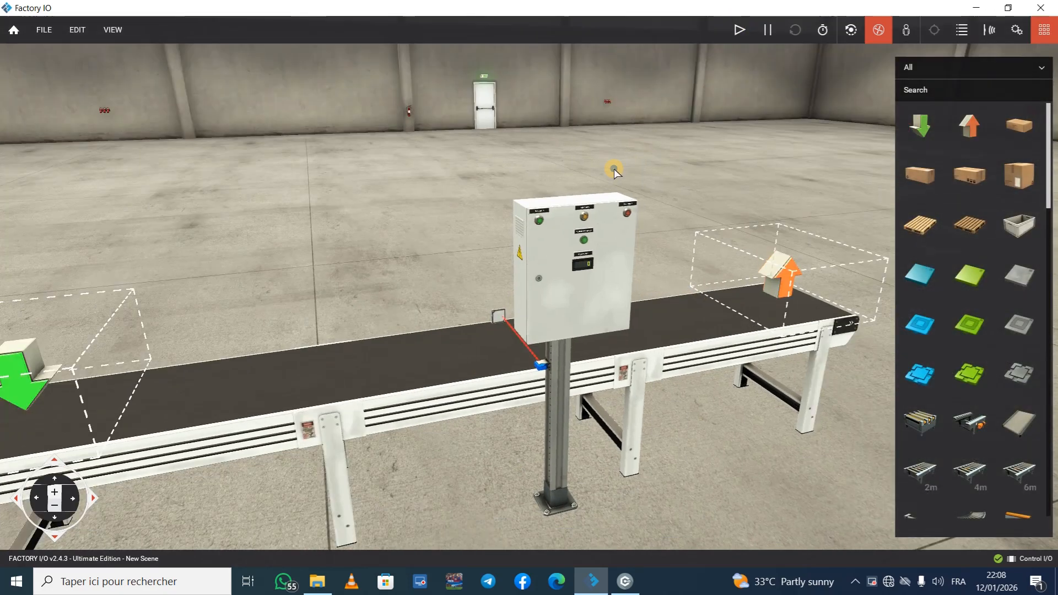
right_drag(615, 172, 581, 282)
click(736, 30)
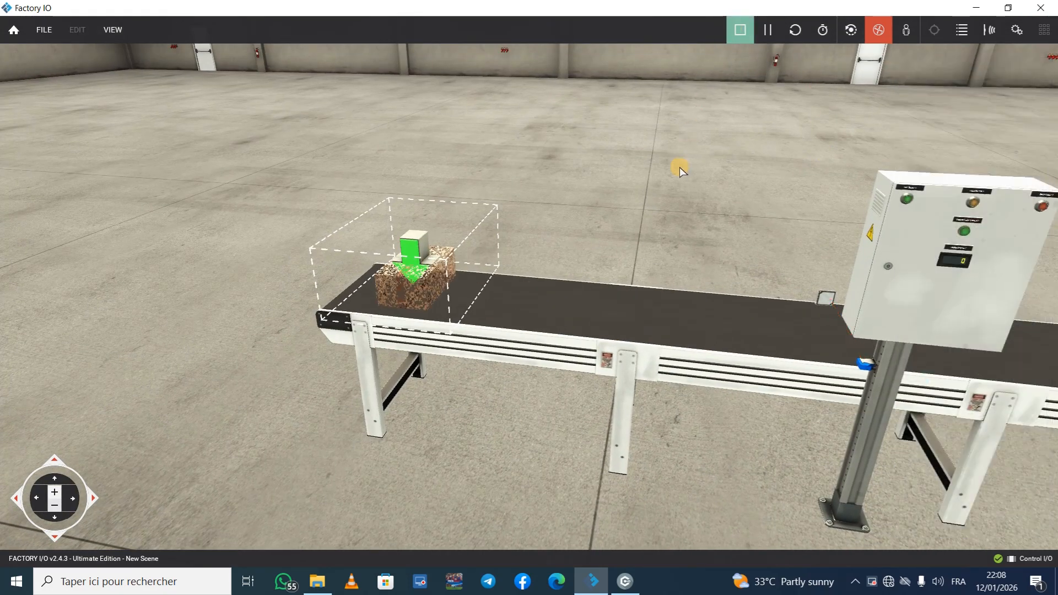
right_drag(666, 209, 529, 292)
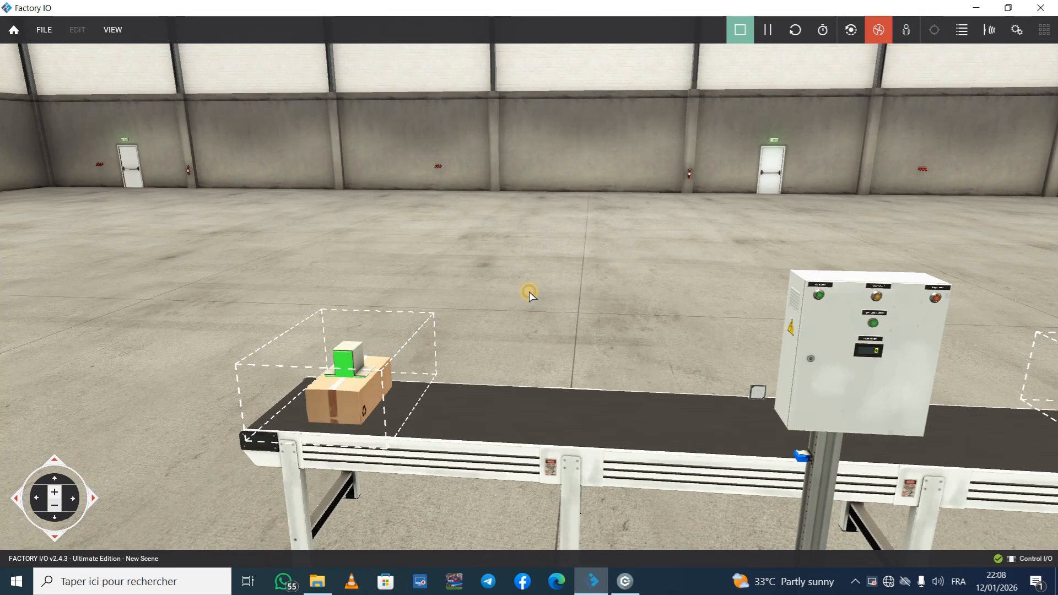